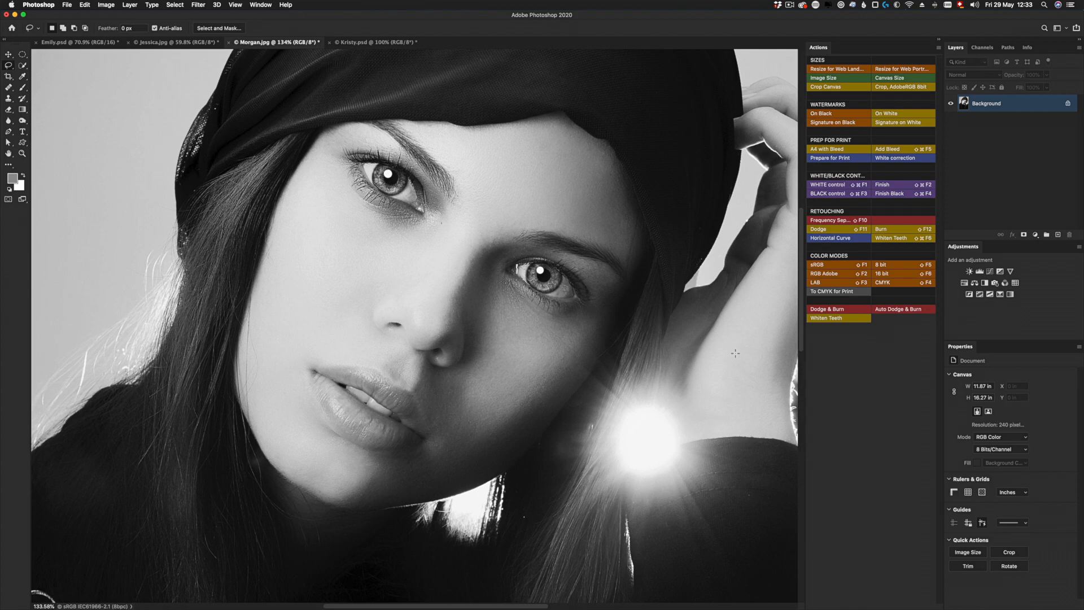
# - Turn off Button Mode for the actions, create an empty action without recorded steps and blank out its name as a spacer
pyautogui.press('super+0')
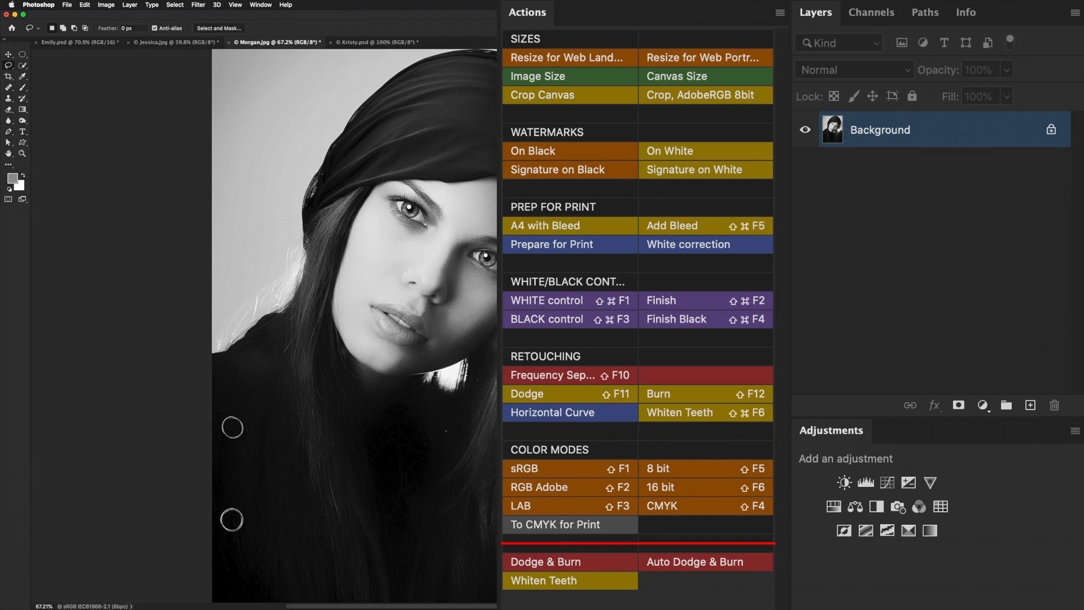
pyautogui.click(780, 13)
pyautogui.click(807, 19)
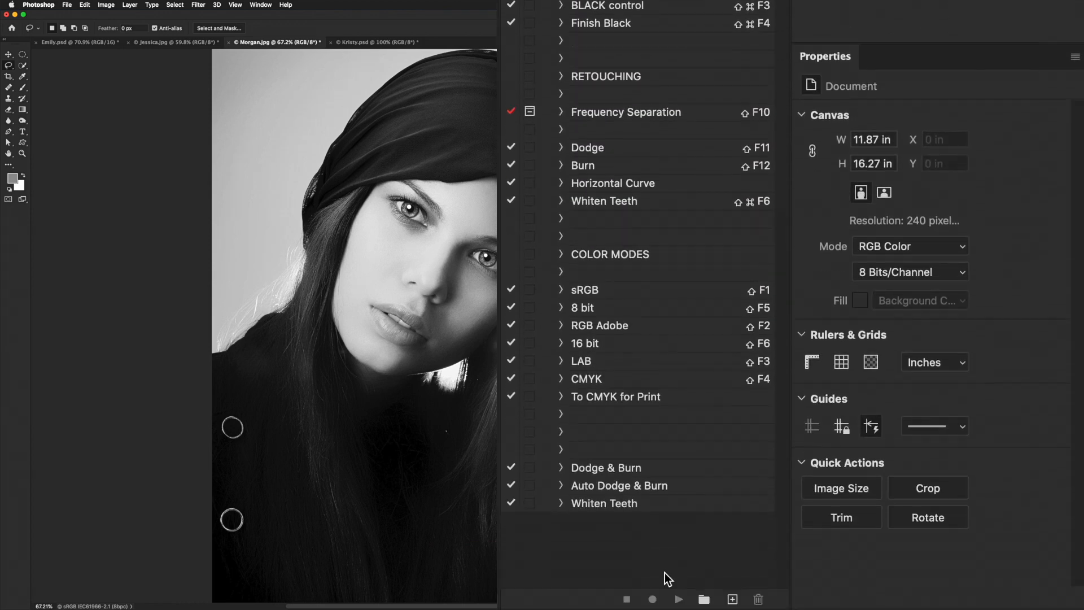
pyautogui.click(732, 598)
pyautogui.click(637, 420)
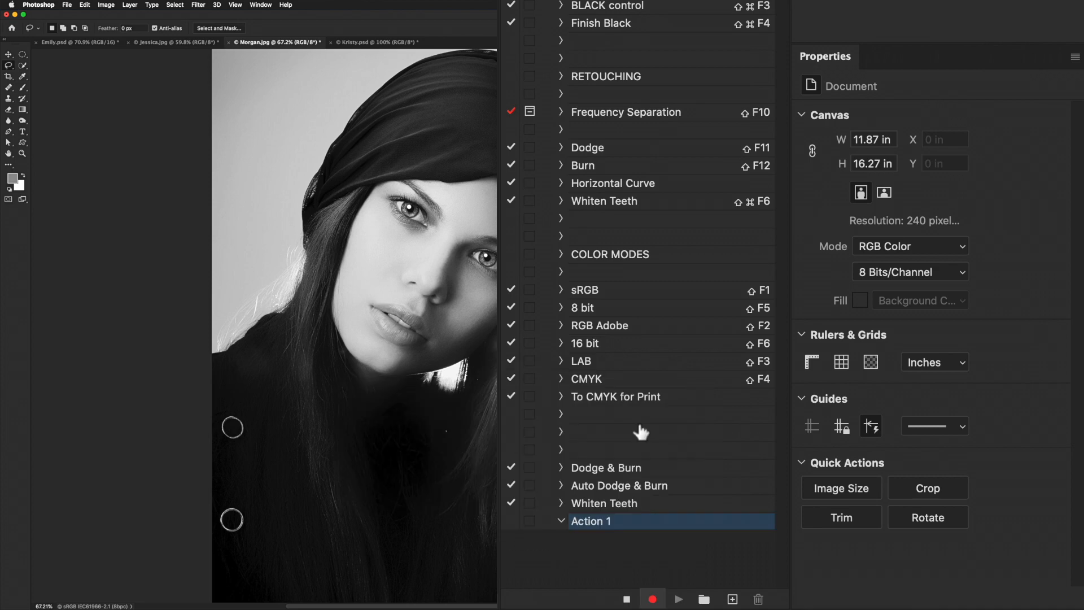
pyautogui.click(626, 599)
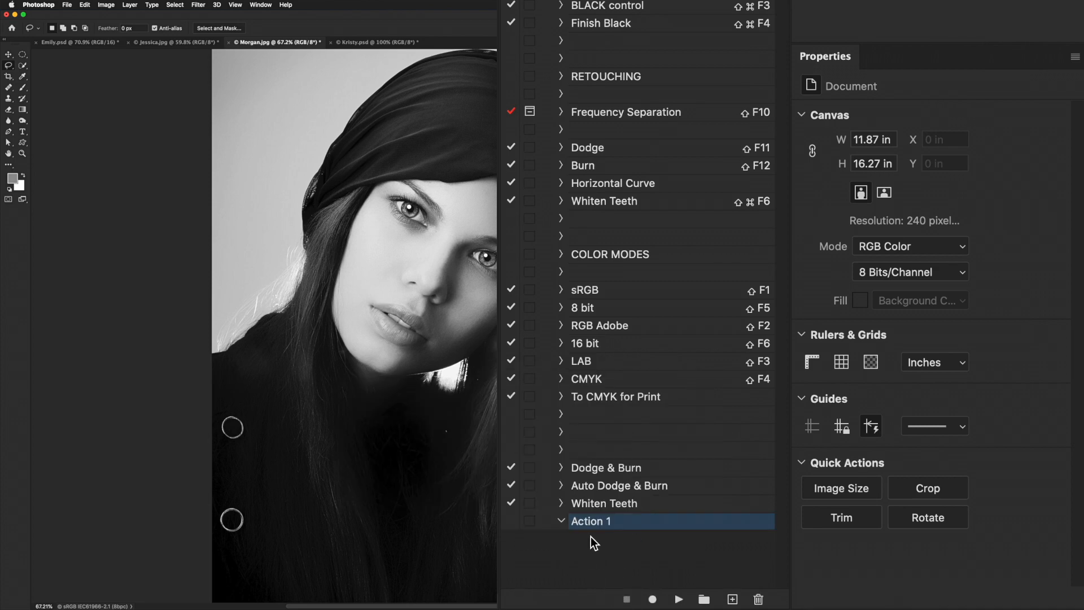
pyautogui.doubleClick(592, 522)
pyautogui.scroll(15, 565, 535)
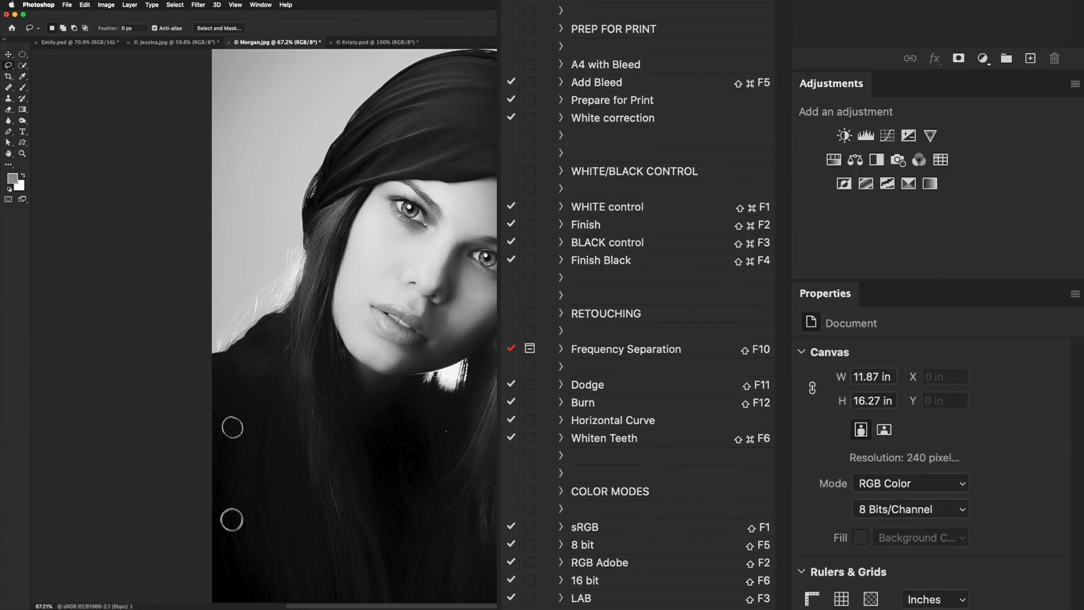
# - Preview the actions as coloured buttons in Button Mode and return to the editable action list
pyautogui.click(777, 13)
pyautogui.click(795, 22)
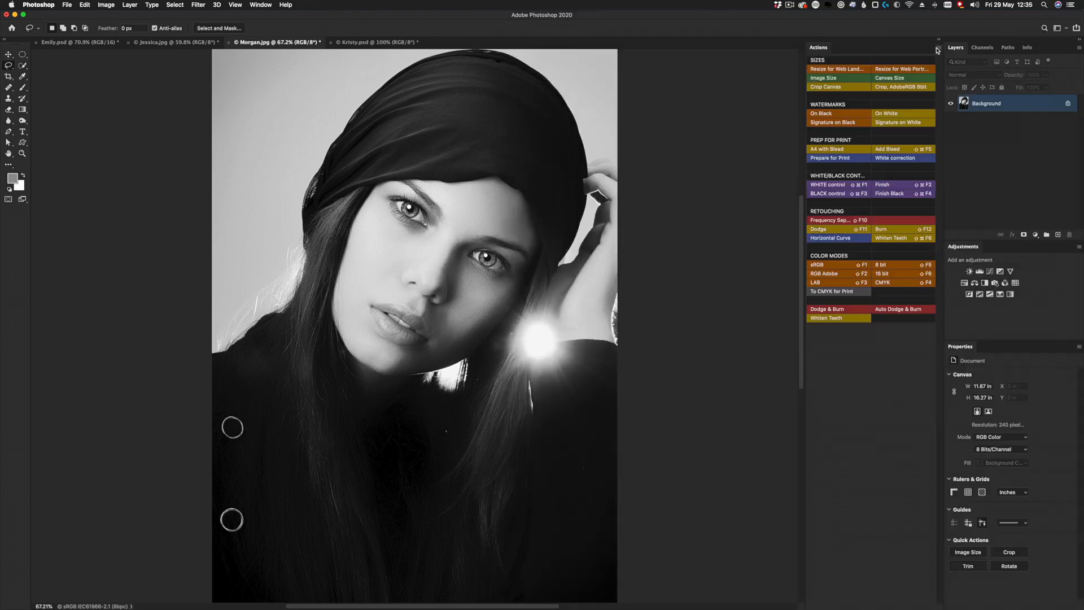
pyautogui.click(938, 48)
pyautogui.click(941, 51)
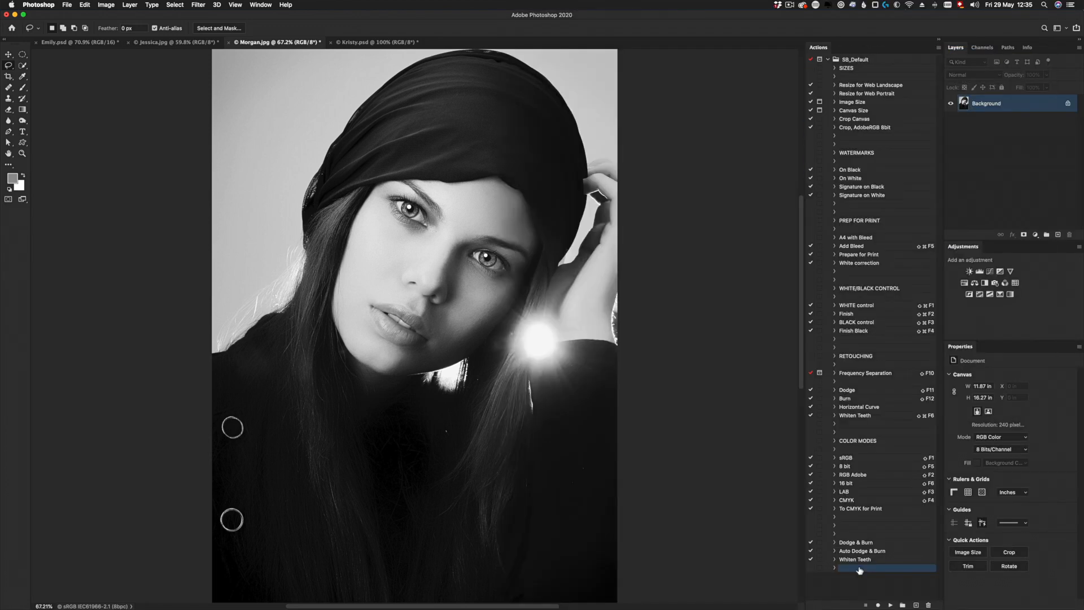
# - Duplicate the blank spacer action at the end of the list and clear the word "copy" from the newest duplicate's name
pyautogui.click(940, 49)
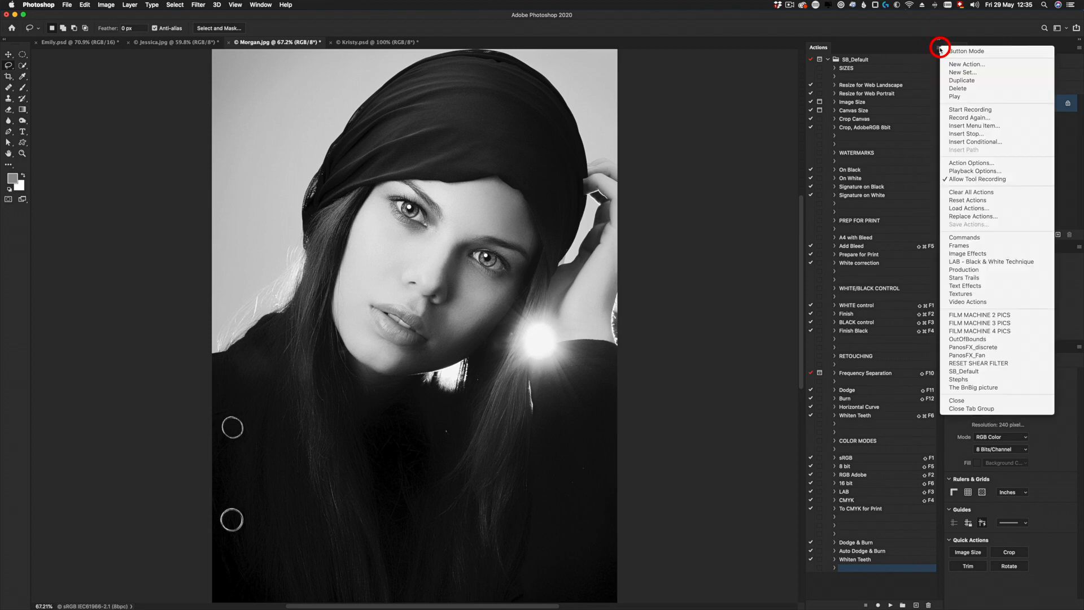
pyautogui.click(966, 81)
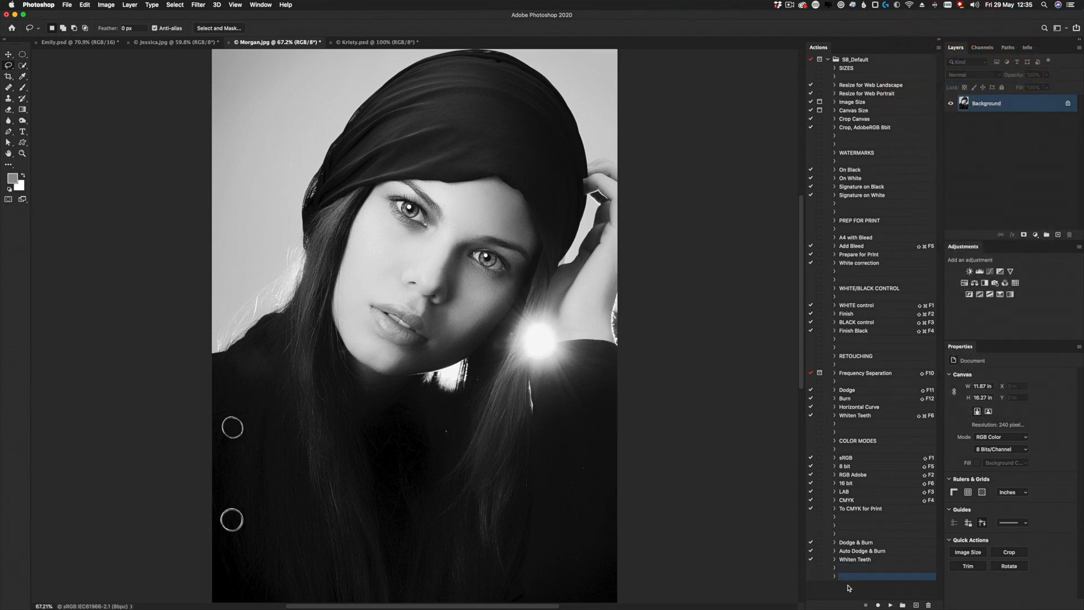
pyautogui.click(938, 48)
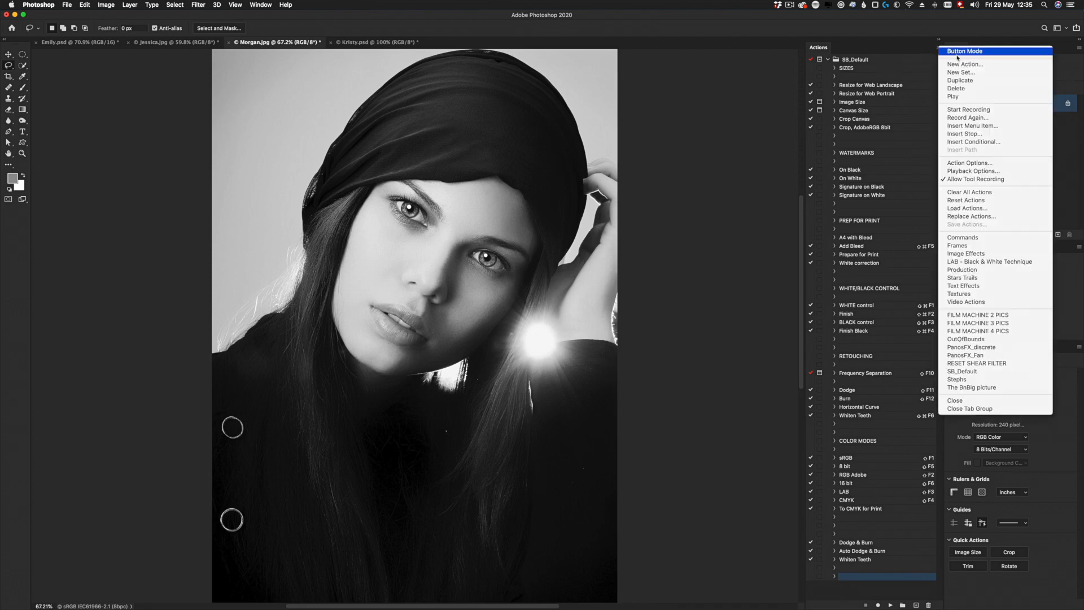
pyautogui.click(964, 81)
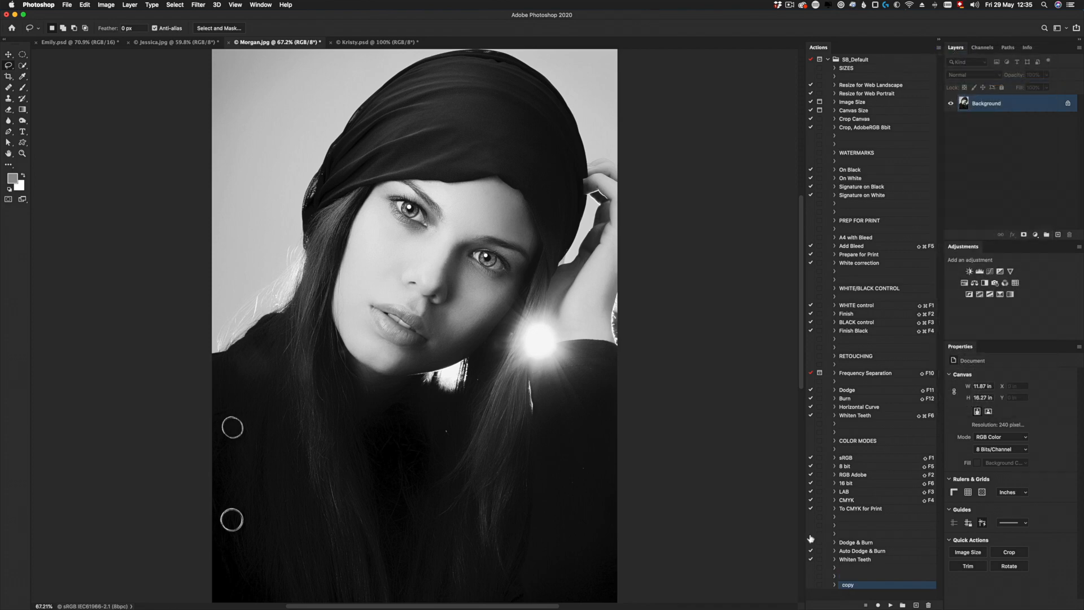
pyautogui.doubleClick(847, 586)
pyautogui.press('BackSpace')
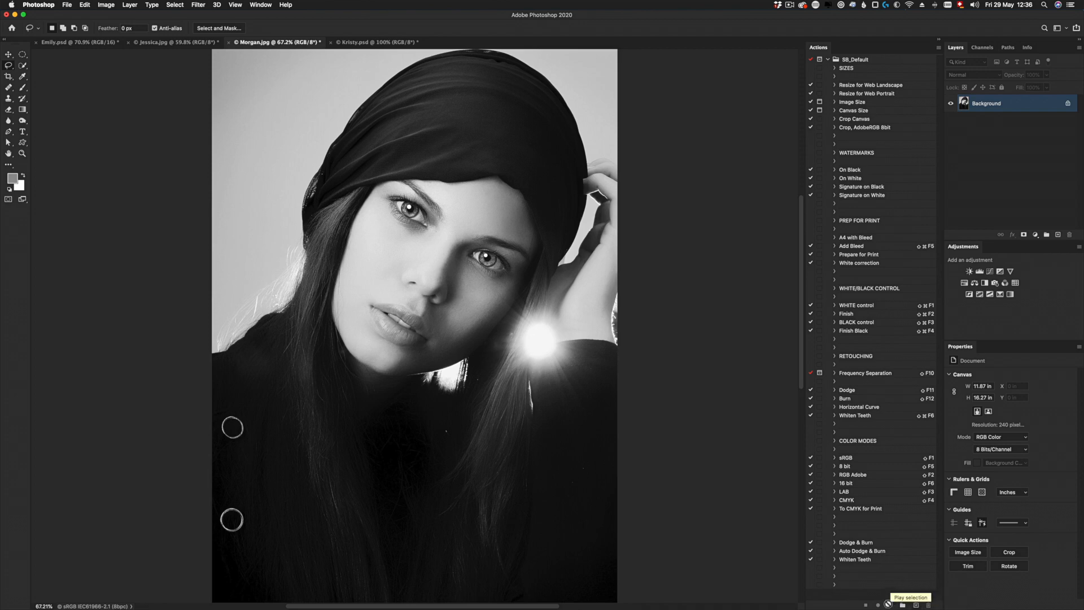
# - Create an action named Watermark in the SB_Default set with the colour Blue and start recording it
pyautogui.click(916, 605)
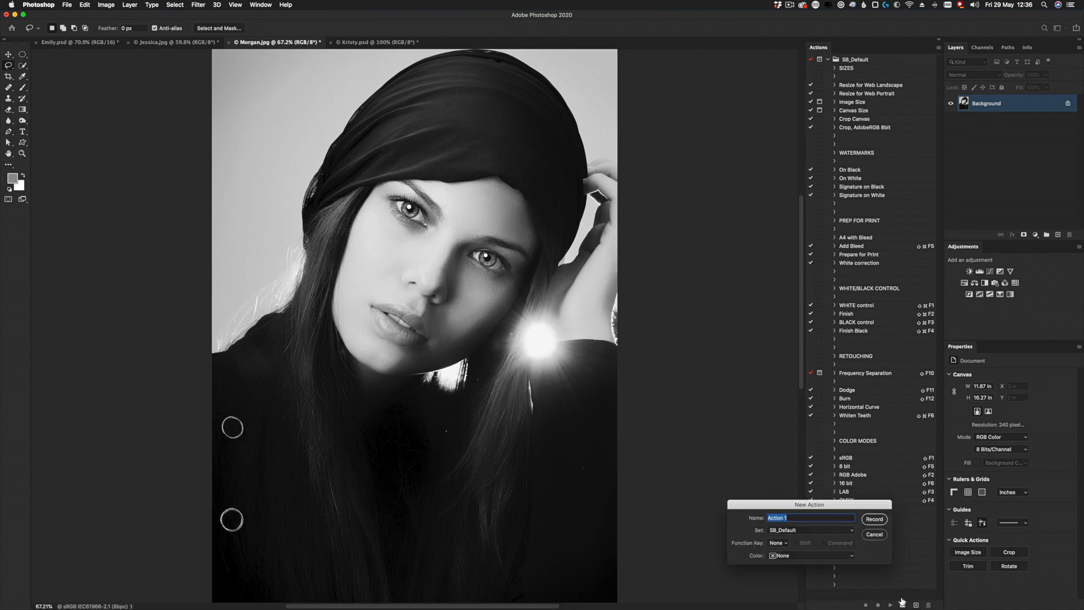
pyautogui.write('Watermark')
pyautogui.click(801, 556)
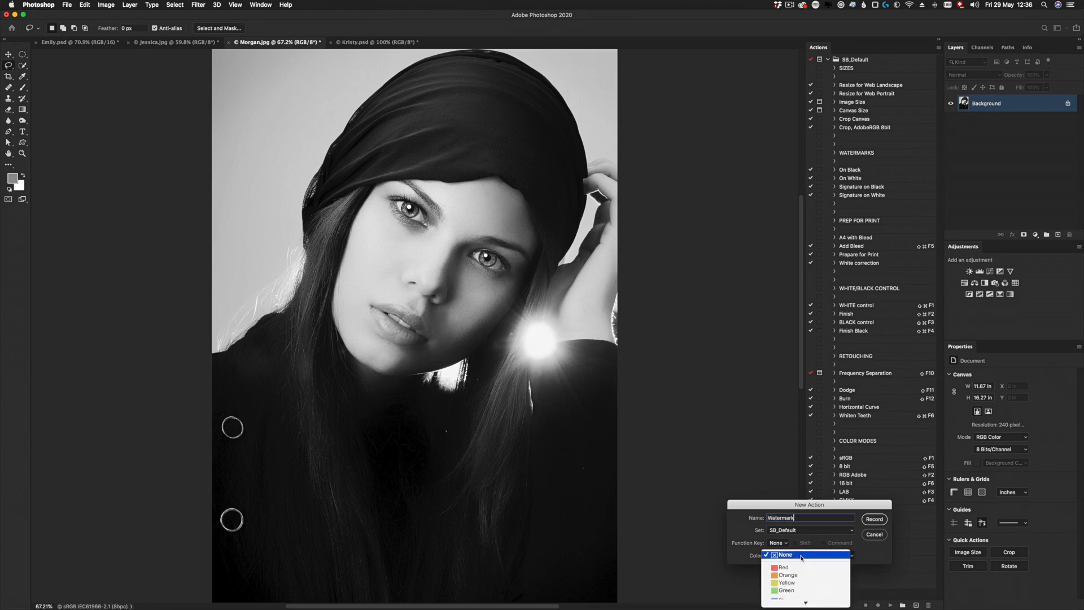
pyautogui.click(788, 587)
pyautogui.click(875, 520)
# - Start a text layer in the upper-left corner of the portrait and set its text colour to neutral gray 777777
pyautogui.press('t')
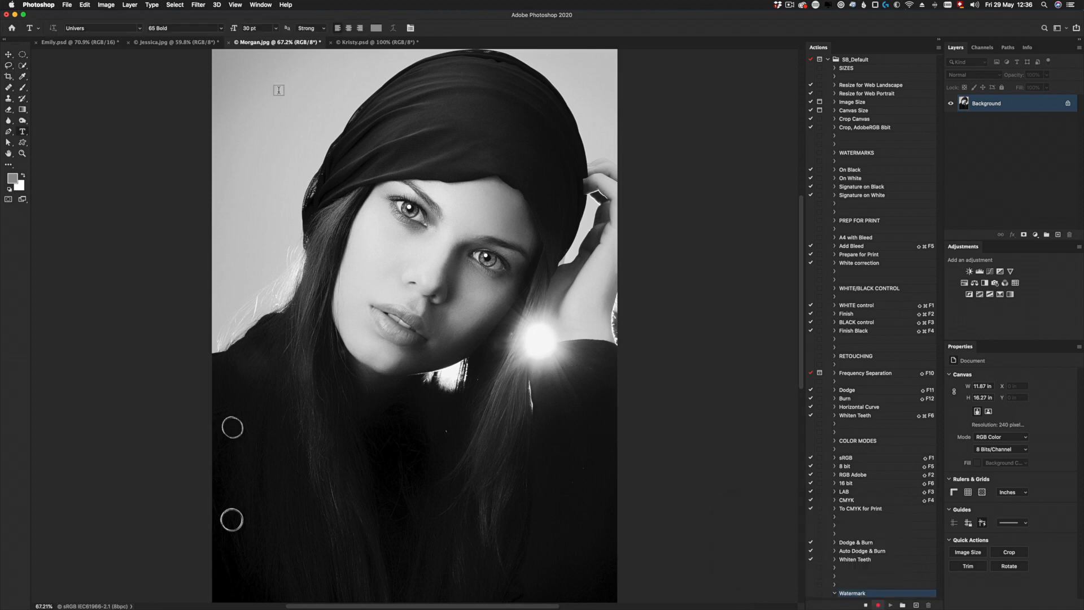
pyautogui.click(228, 66)
pyautogui.click(228, 68)
pyautogui.click(376, 28)
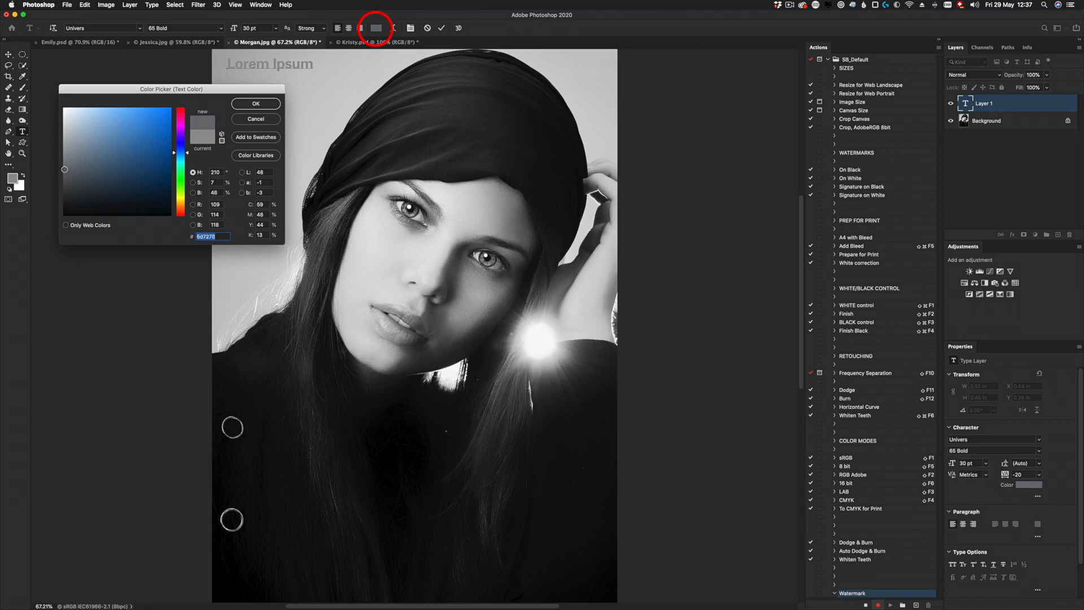
pyautogui.moveTo(61, 168); pyautogui.dragTo(62, 165)
pyautogui.click(256, 104)
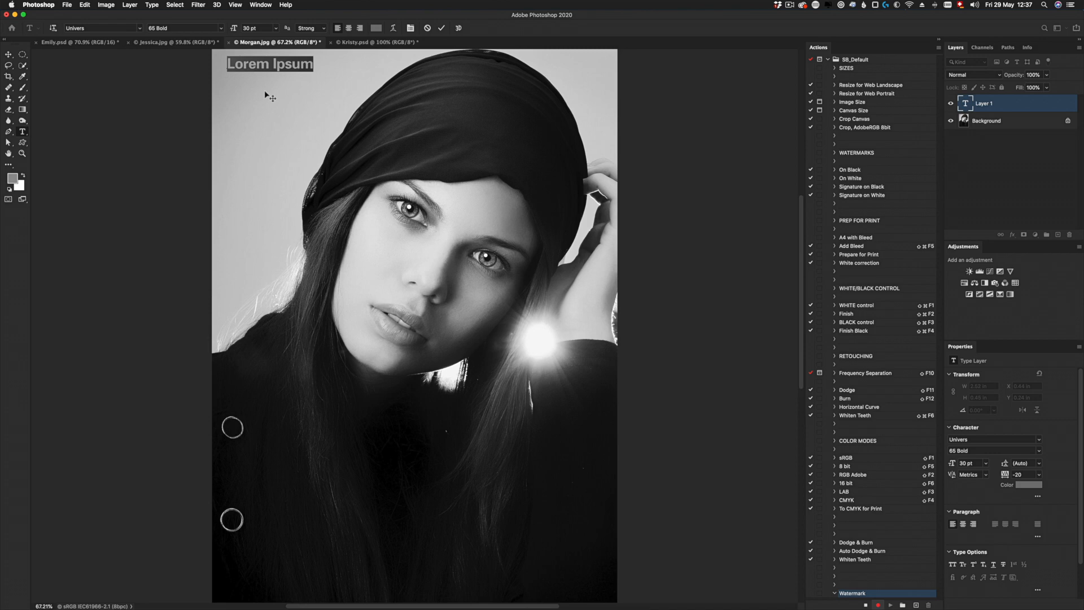
# - Replace the placeholder text with "SBweekly.tv" and commit the text by switching to the Move tool
pyautogui.write('SB')
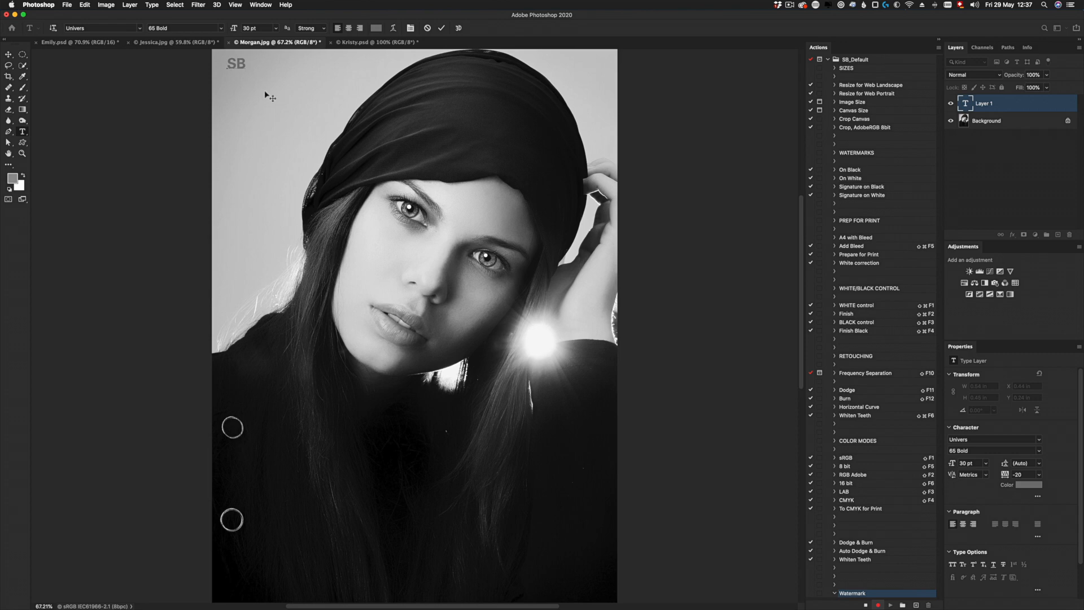
pyautogui.write('weekly.tv')
pyautogui.click(9, 54)
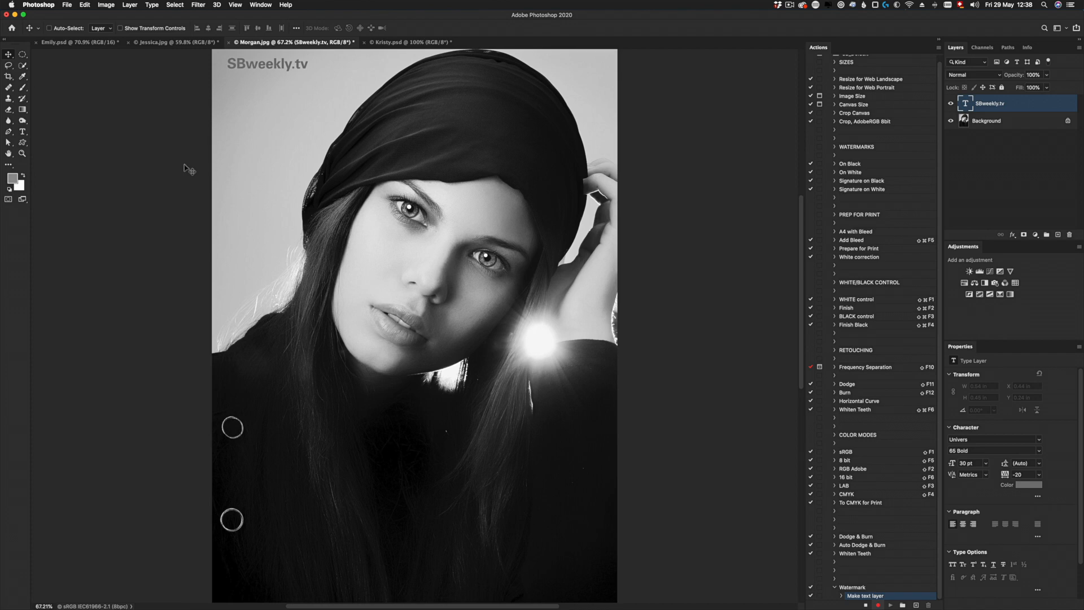
# - Centre the SBweekly.tv text layer horizontally and vertically on a selection of the whole canvas, and deselect
pyautogui.press('super+a')
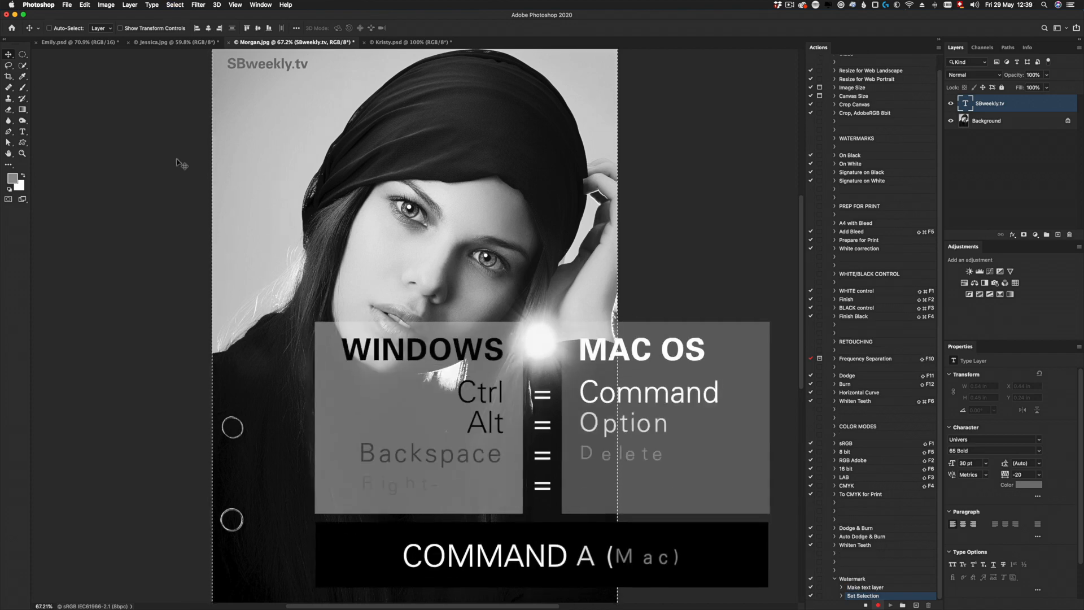
pyautogui.click(9, 56)
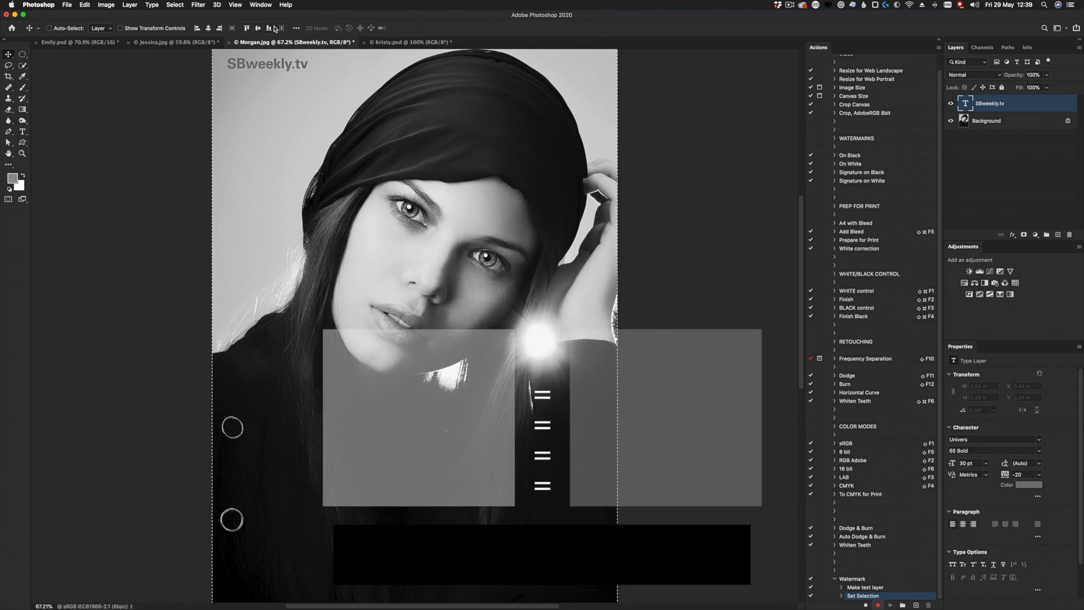
pyautogui.click(208, 28)
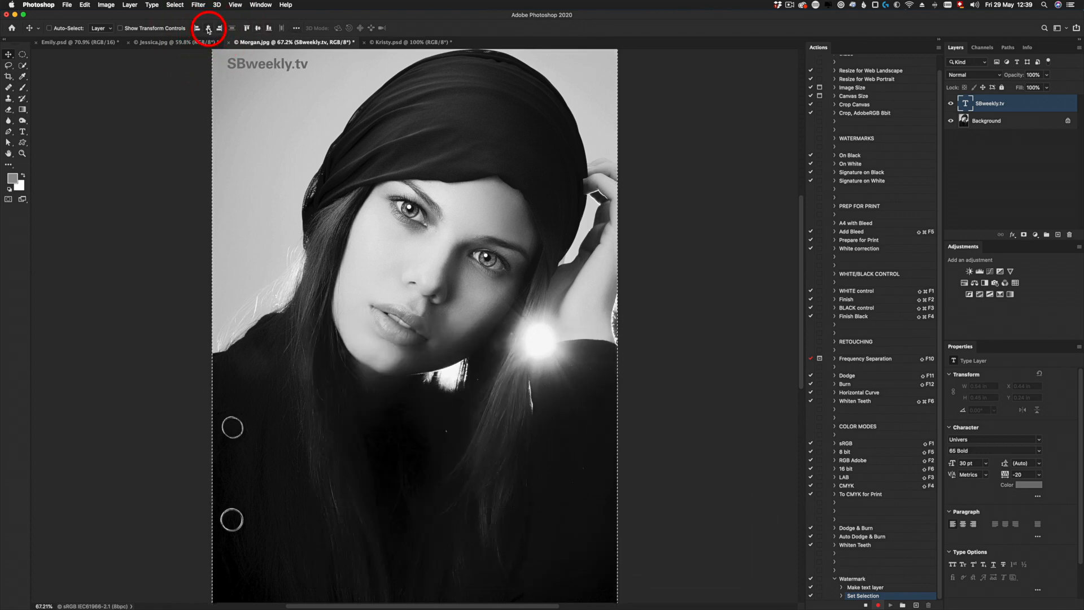
pyautogui.click(258, 29)
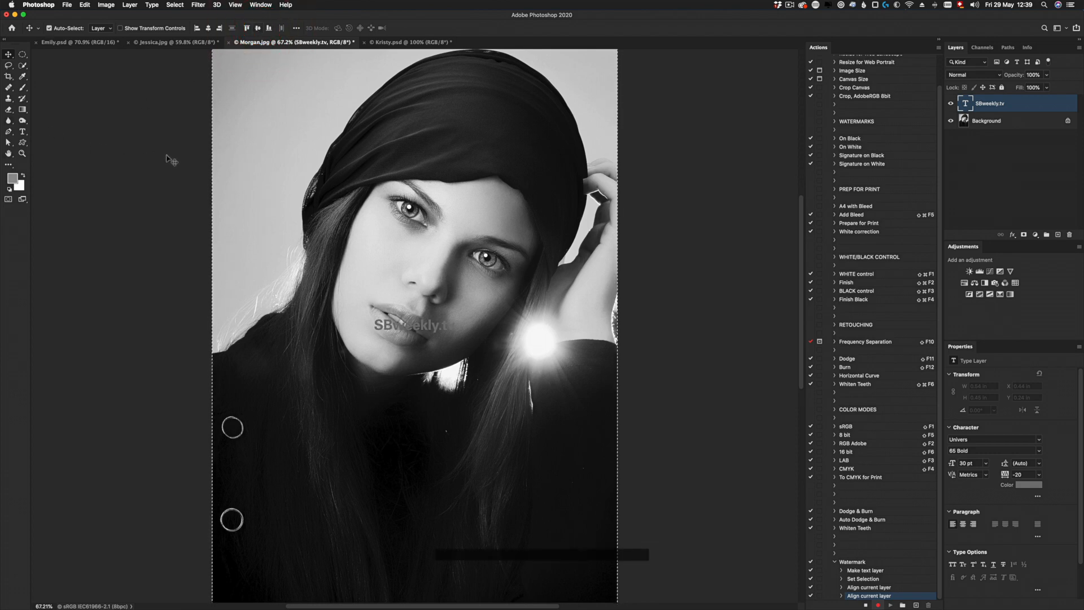
pyautogui.press('super+d')
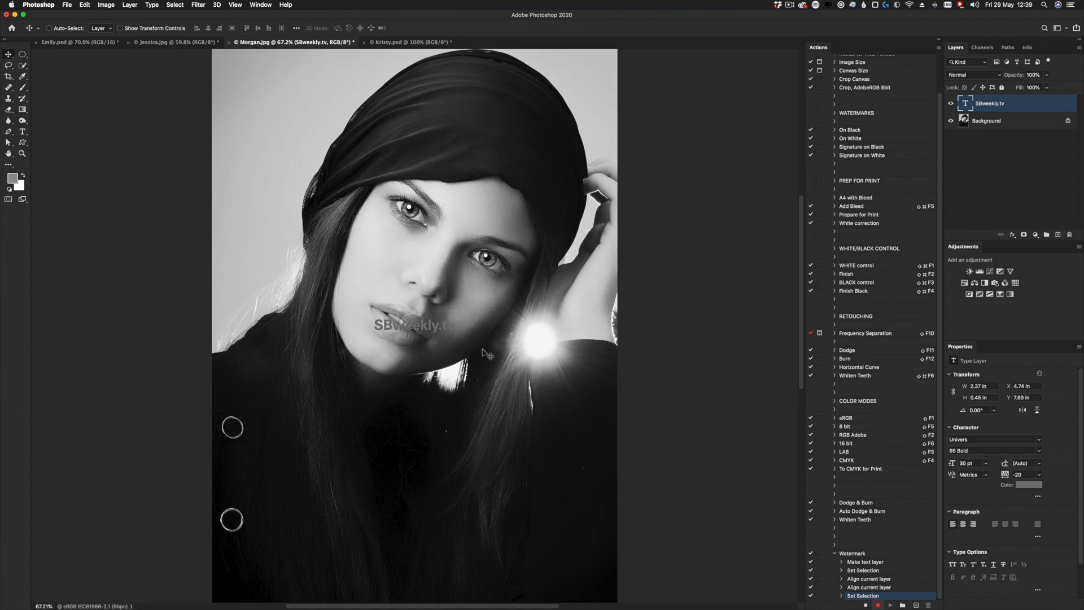
# - Set the SBweekly.tv layer's Fill Opacity to 0% in its layer style blending options
pyautogui.doubleClick(1053, 105)
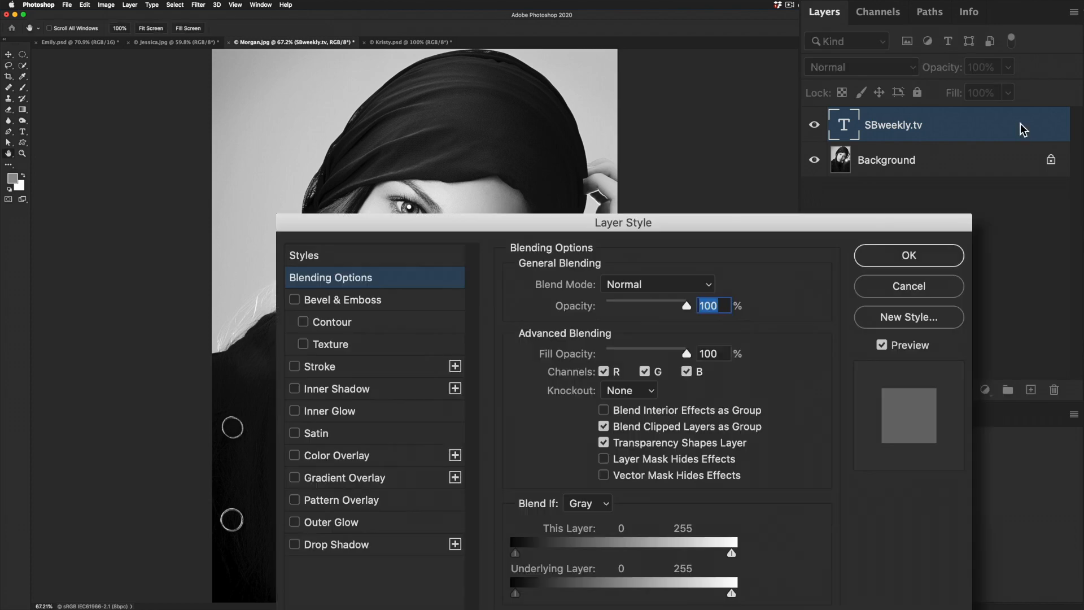
pyautogui.moveTo(546, 224); pyautogui.dragTo(508, 162)
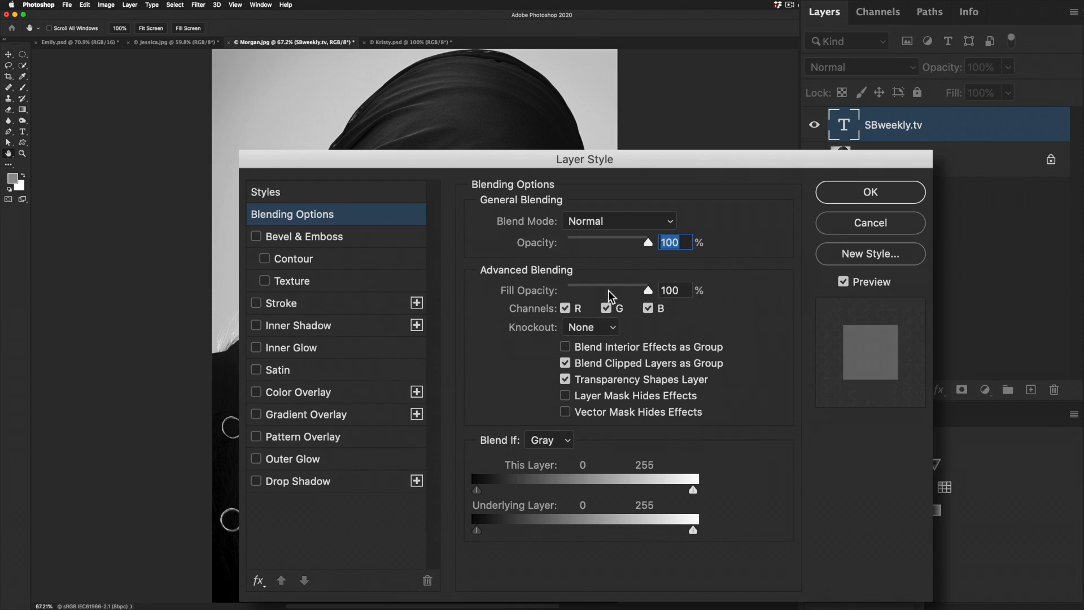
pyautogui.moveTo(648, 290); pyautogui.dragTo(527, 290)
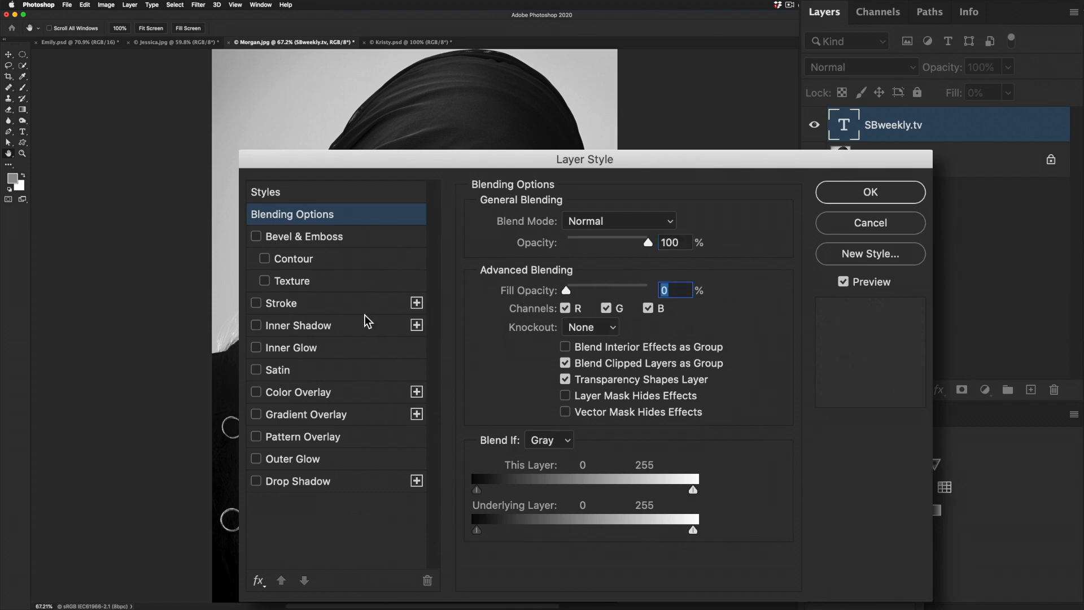
# - Add a Color Overlay to the text layer in white (ffffff) with Normal blend mode at 50% opacity
pyautogui.click(280, 392)
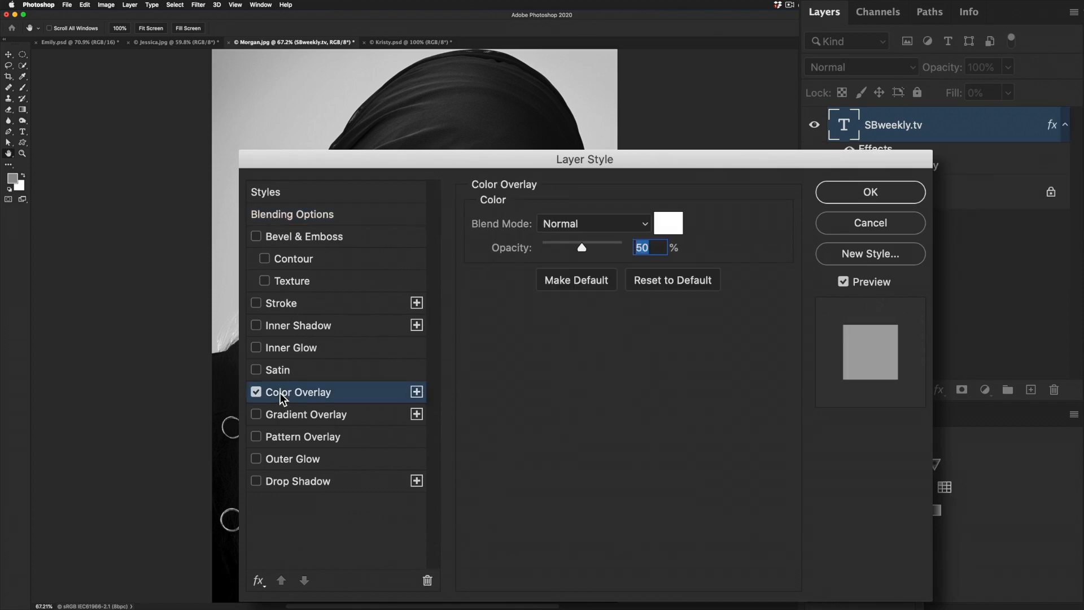
pyautogui.click(668, 223)
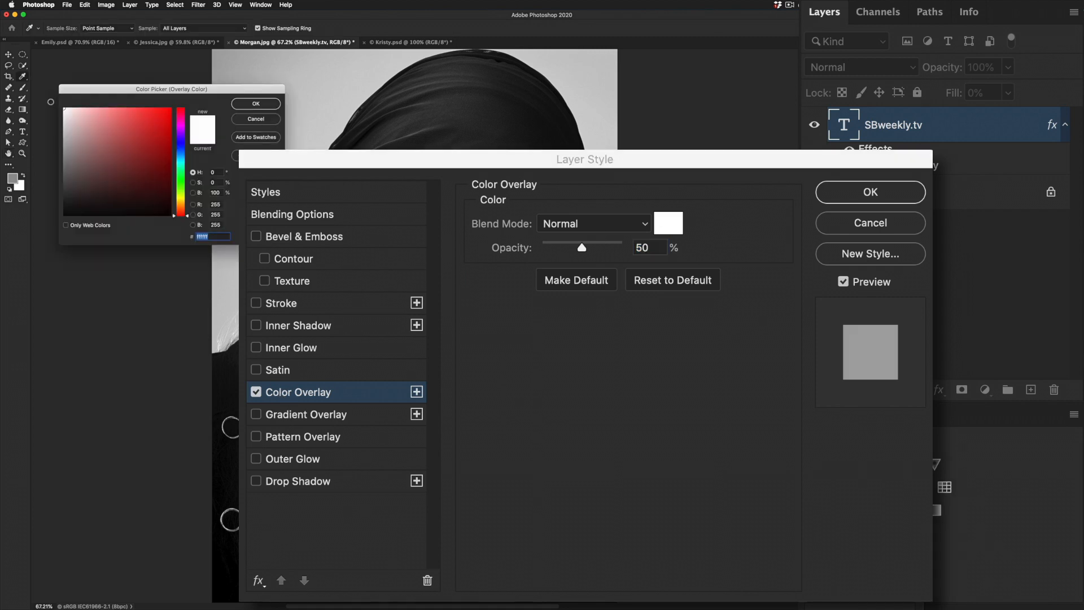
pyautogui.click(256, 103)
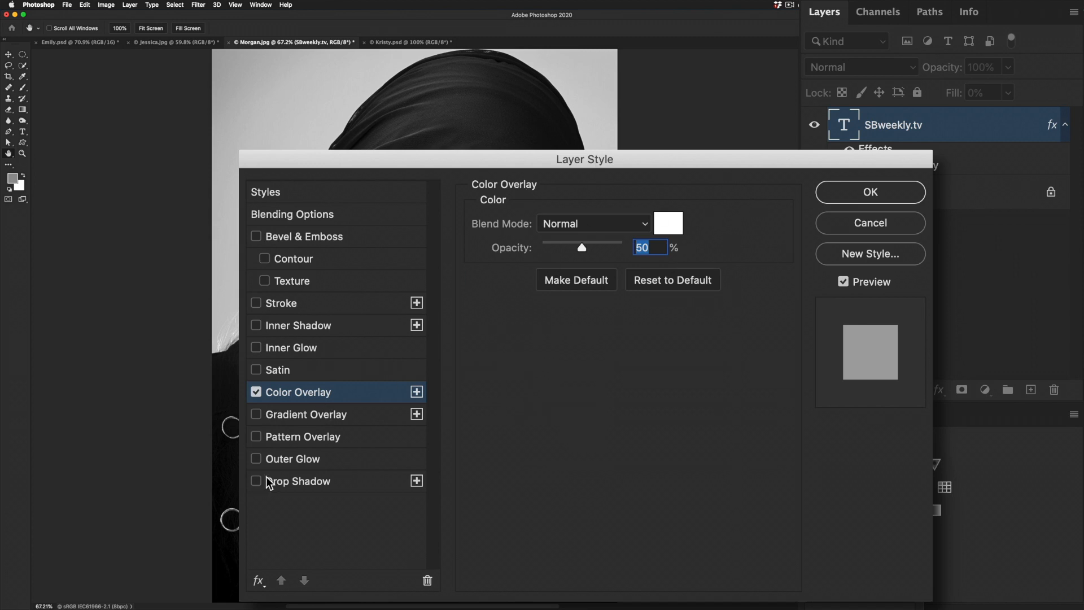
# - Add a black Outer Glow at 30% opacity and 43 px size to the text and apply the layer style
pyautogui.click(300, 460)
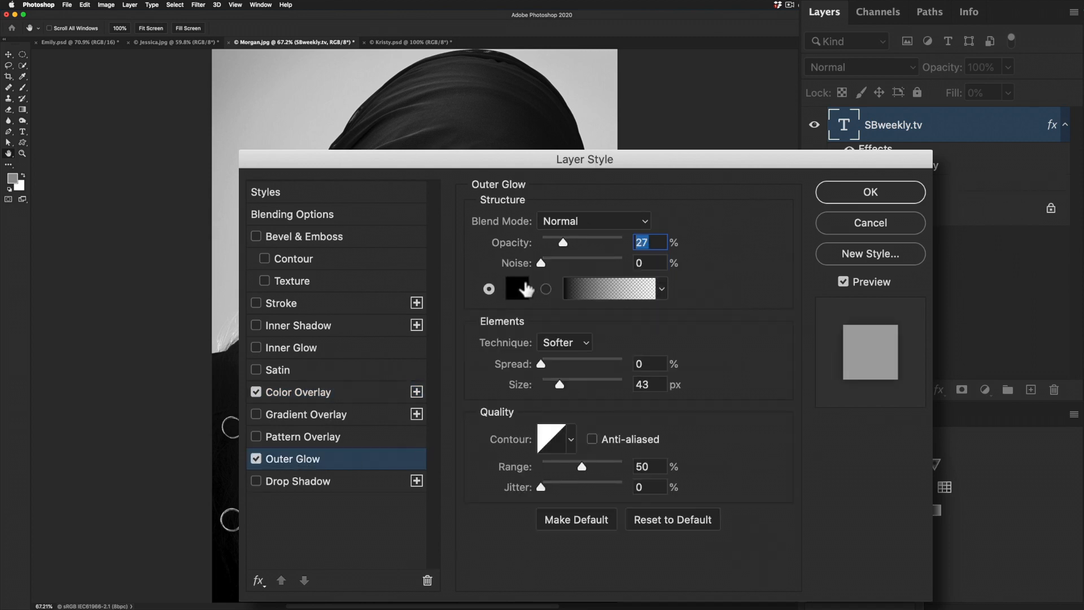
pyautogui.write('30')
pyautogui.click(779, 231)
pyautogui.click(868, 193)
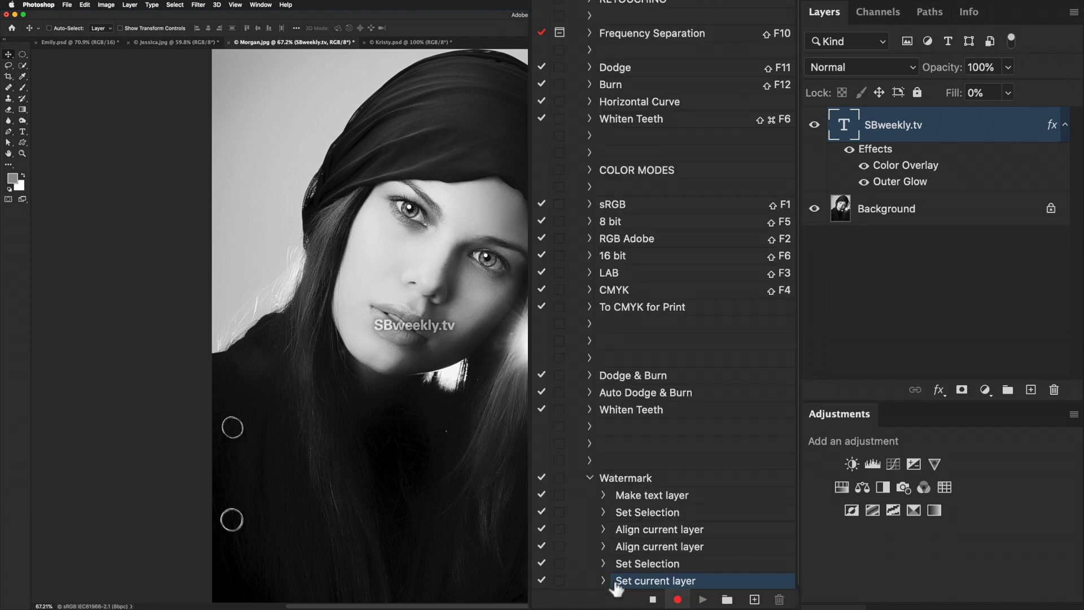
# - Stop recording and test the Watermark action by deleting the SBweekly.tv layer and playing the action on the portrait
pyautogui.click(653, 600)
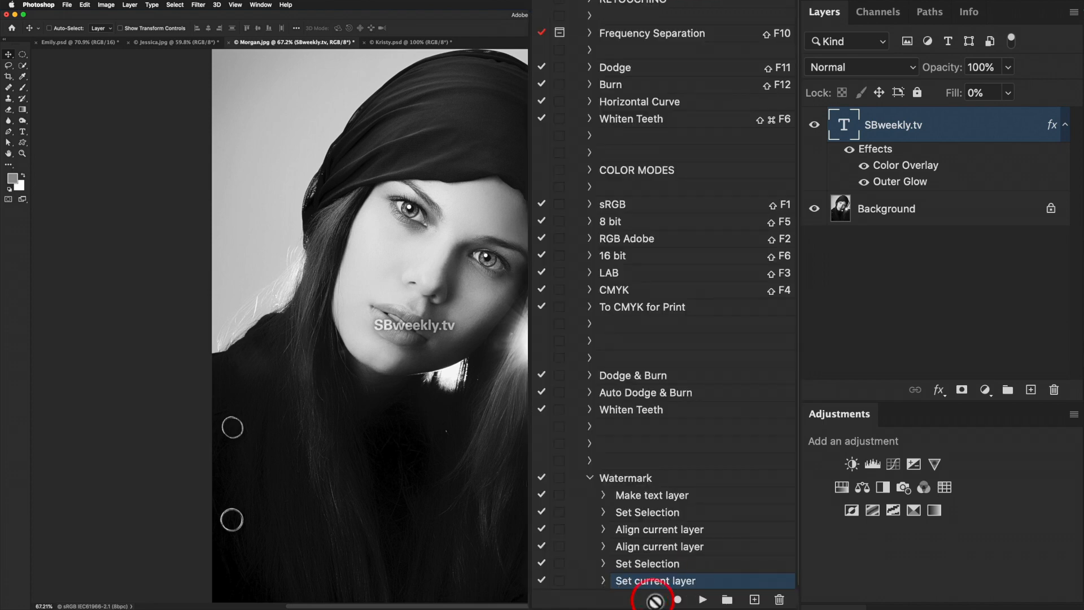
pyautogui.moveTo(844, 126); pyautogui.dragTo(1053, 389)
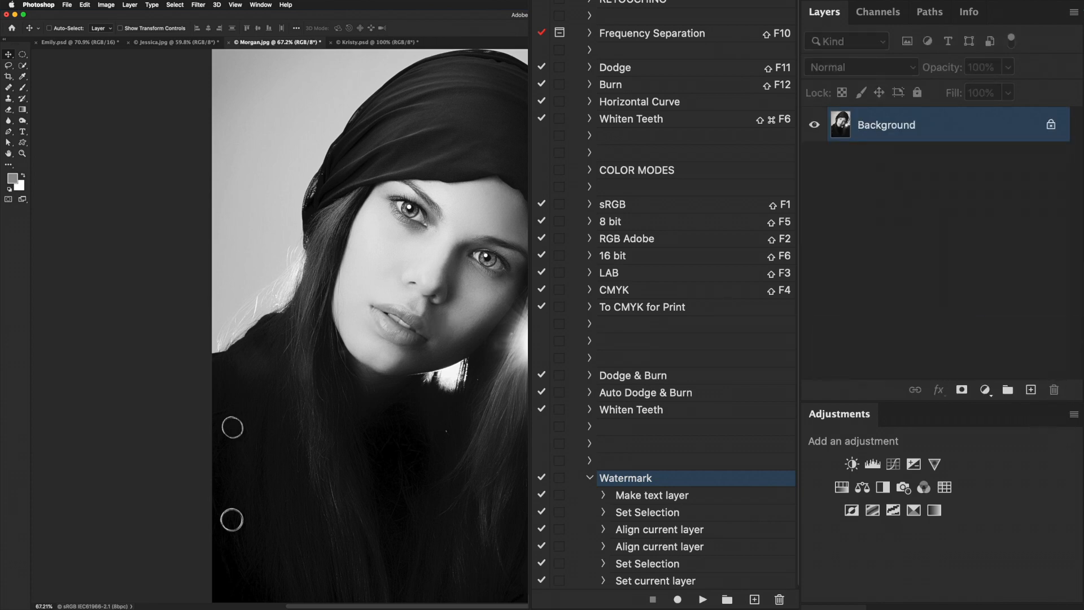
pyautogui.click(703, 600)
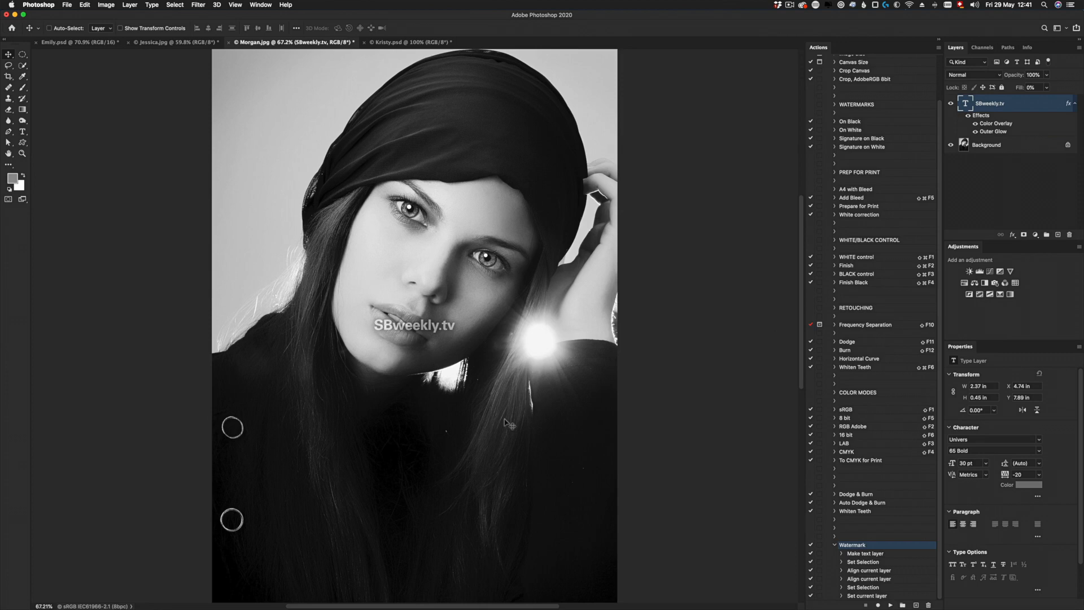
# - Test the Watermark action on the landscape sofa photo, and delete the resulting SBweekly.tv layer
pyautogui.click(164, 42)
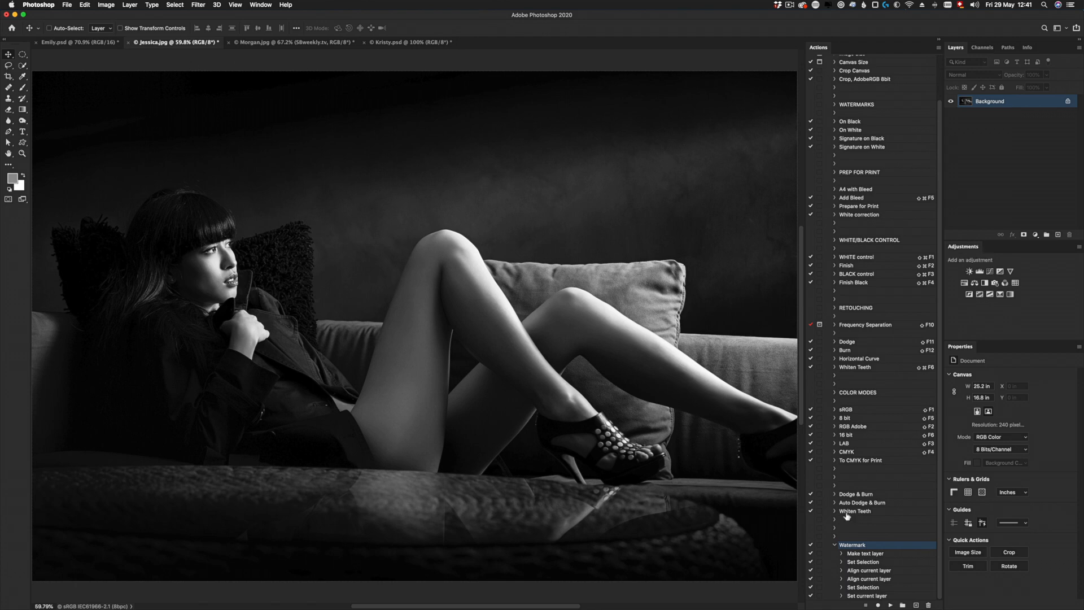
pyautogui.click(890, 604)
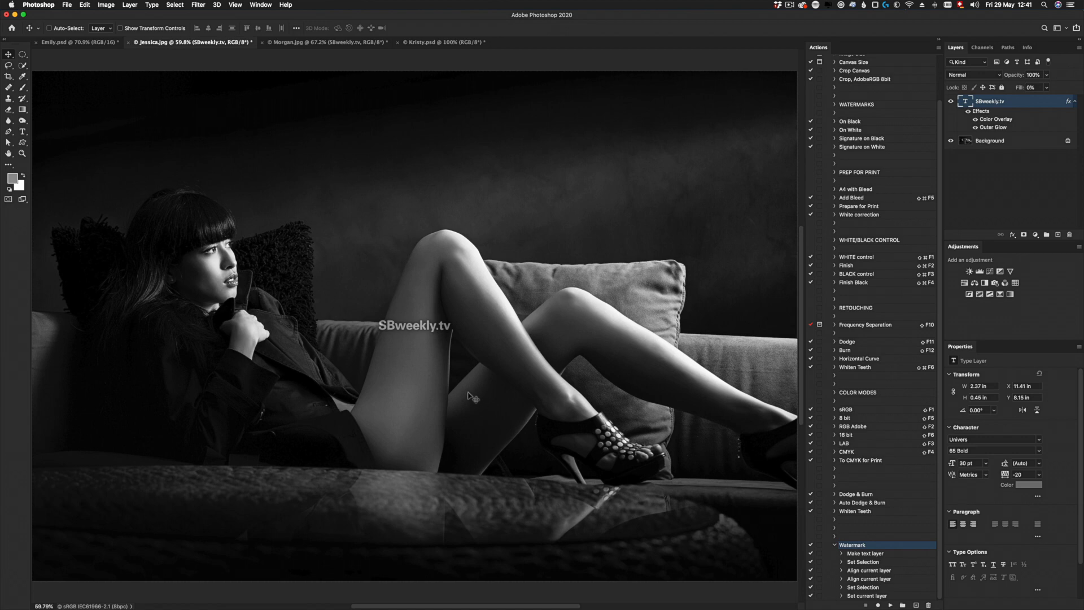
pyautogui.click(1069, 234)
pyautogui.click(606, 195)
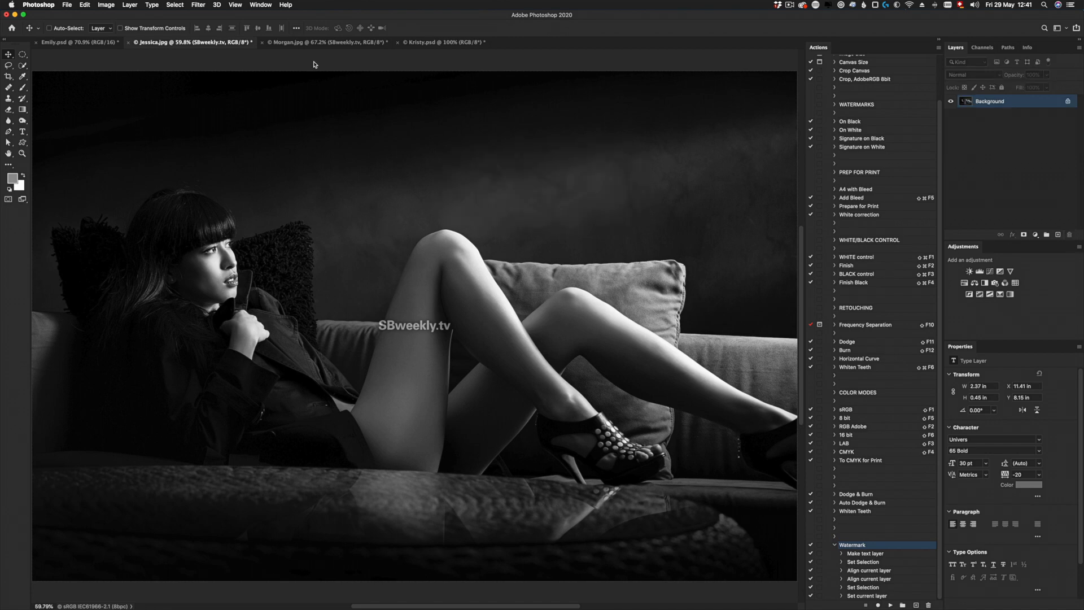
# - Return to the black-and-white headscarf portrait, delete its SBweekly.tv layer and replay the Watermark action
pyautogui.click(289, 43)
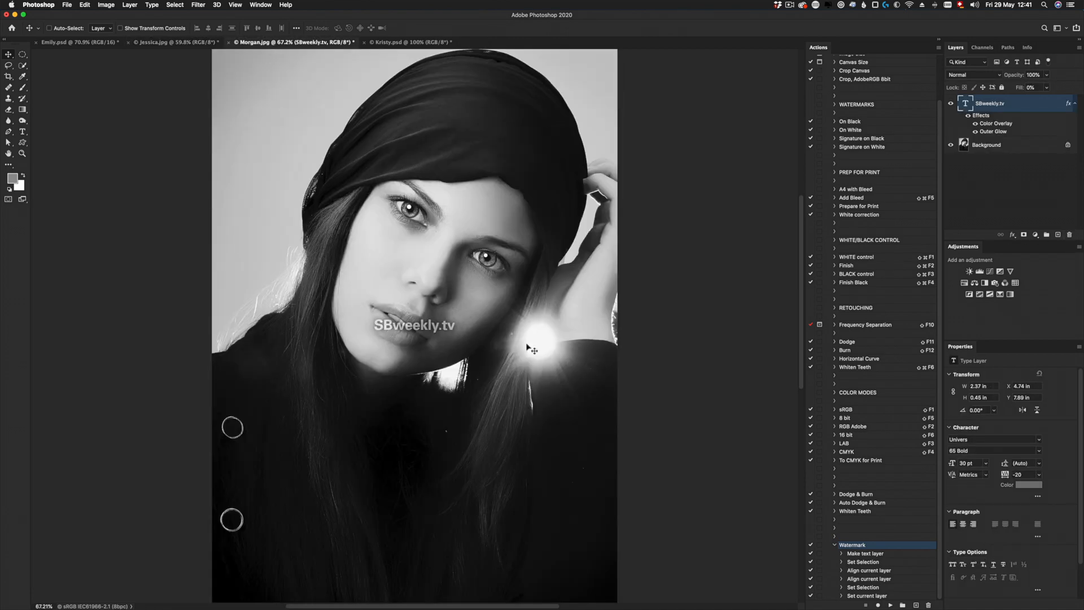
pyautogui.moveTo(982, 107); pyautogui.dragTo(1069, 236)
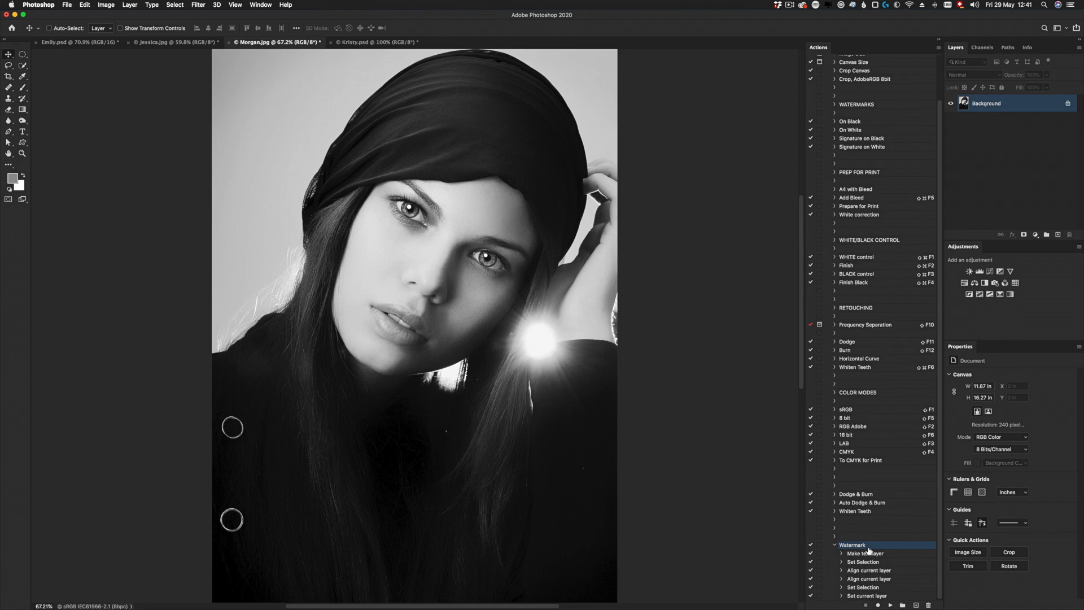
pyautogui.click(891, 605)
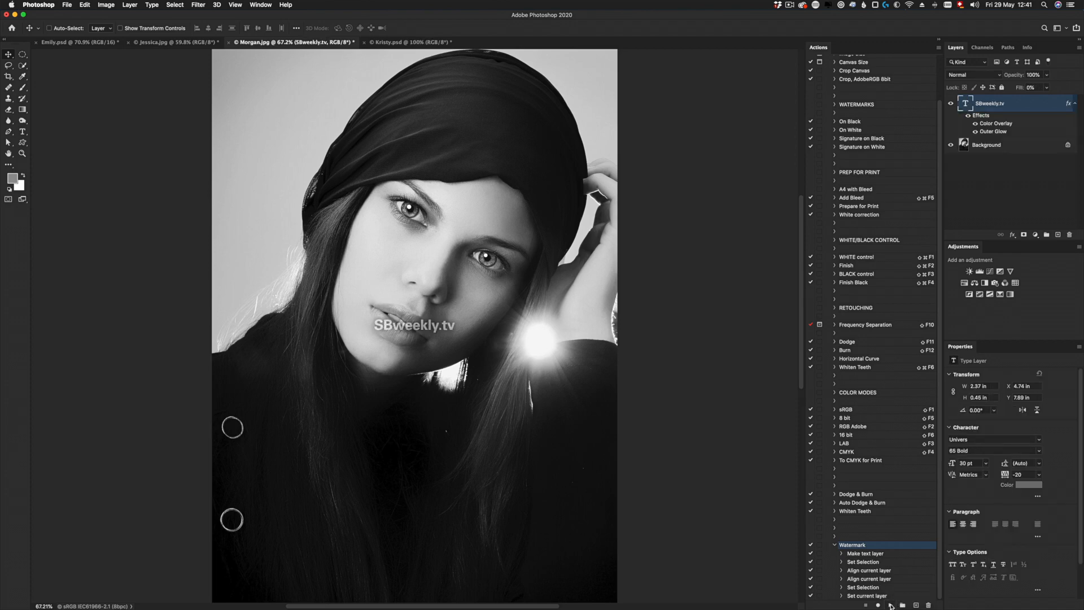
# - Insert a Stop after the Watermark action's last step, with the message "Click CONTINUE to place text bottom right" and Allow Continue enabled
pyautogui.click(861, 596)
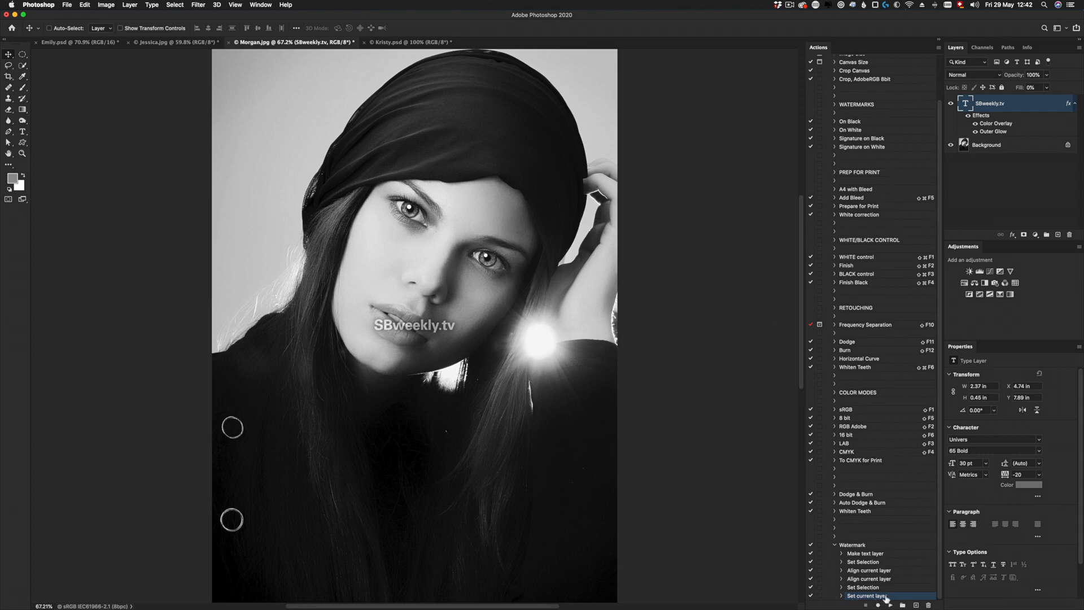
pyautogui.click(939, 48)
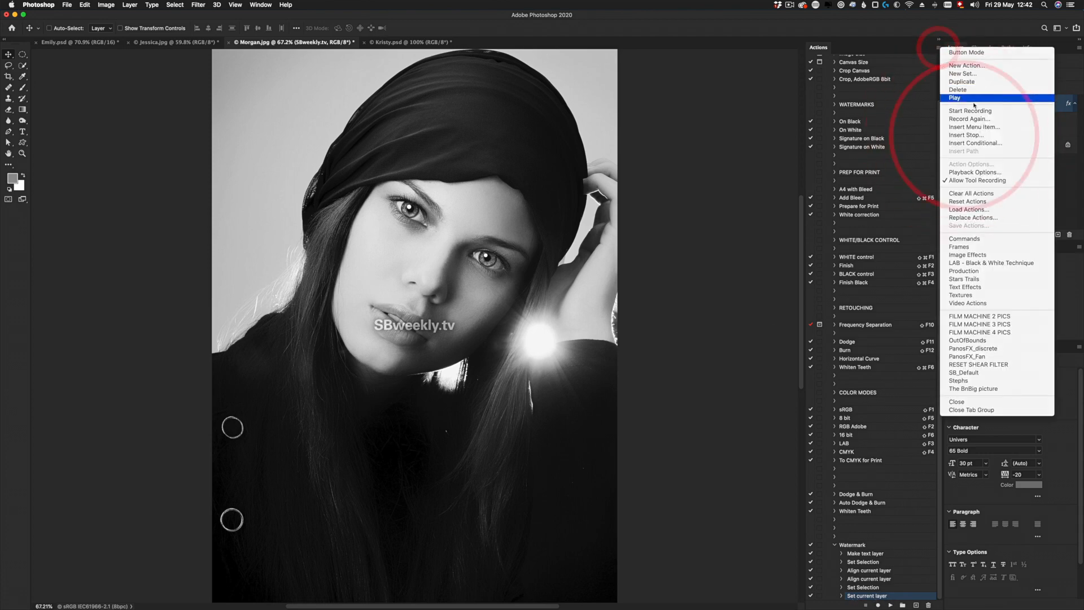
pyautogui.click(968, 135)
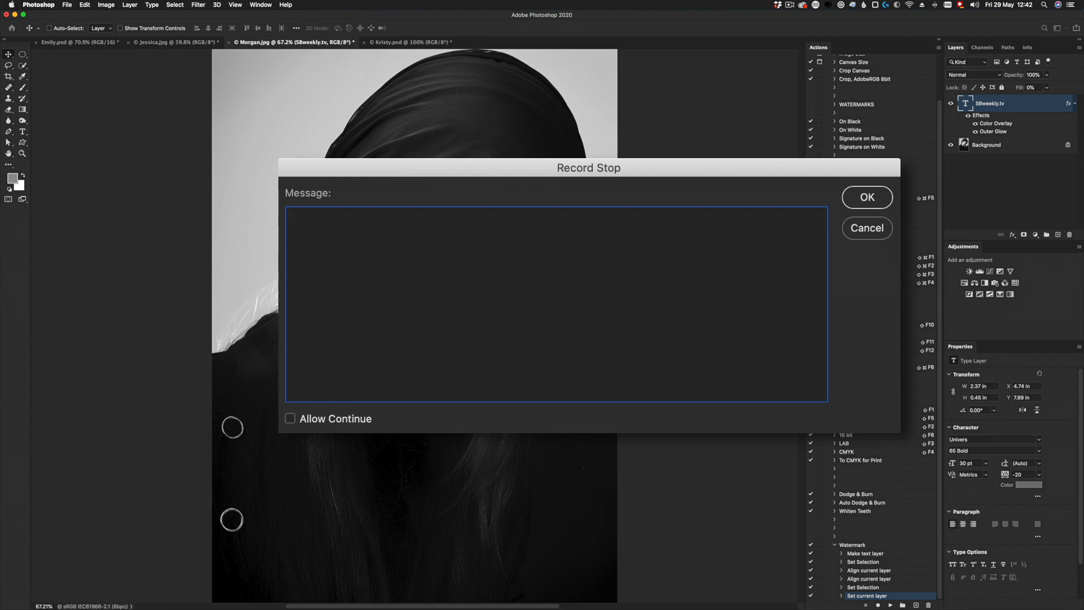
pyautogui.write('Click CONTINUE to p')
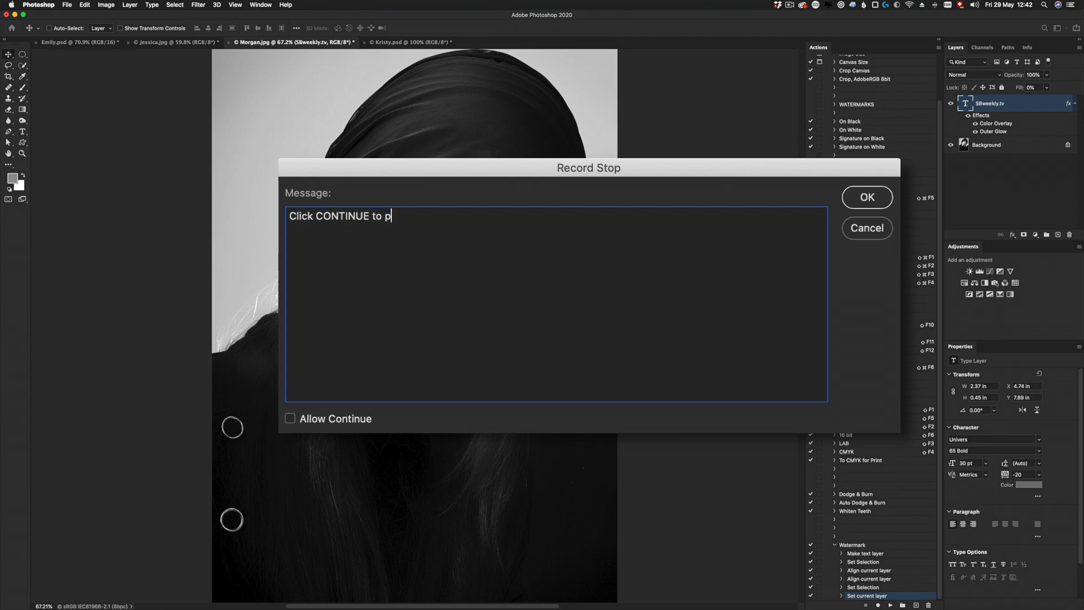
pyautogui.write('lace text bottom right')
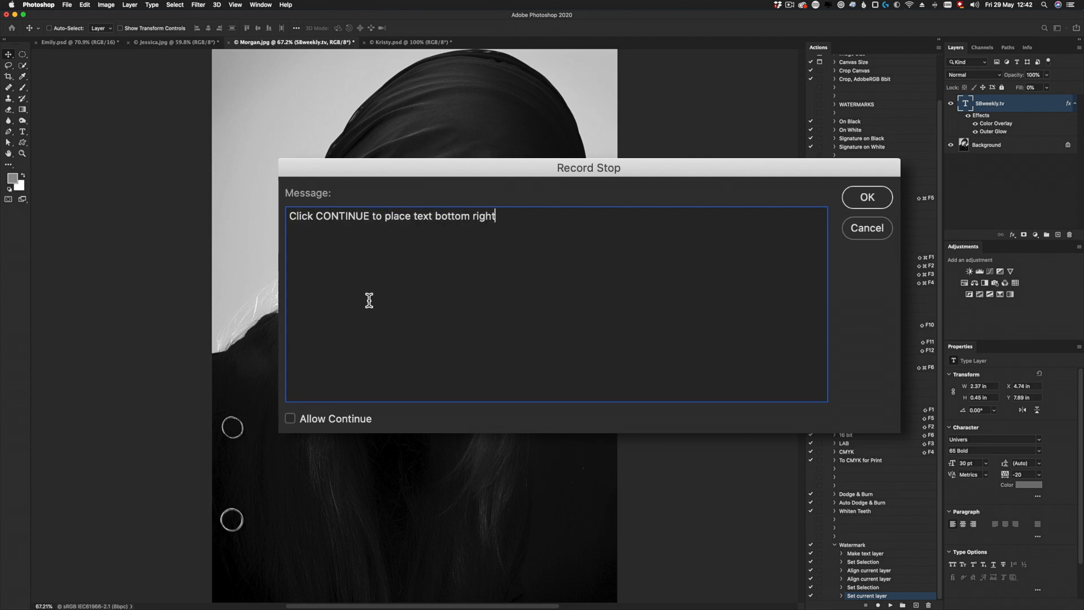
pyautogui.click(290, 418)
pyautogui.click(290, 419)
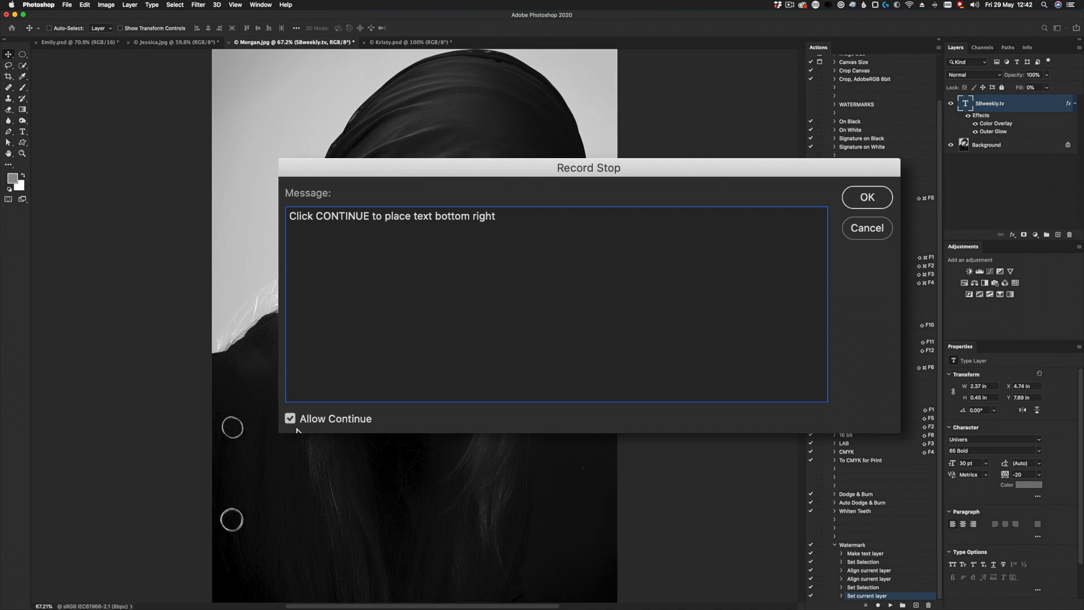
pyautogui.click(867, 198)
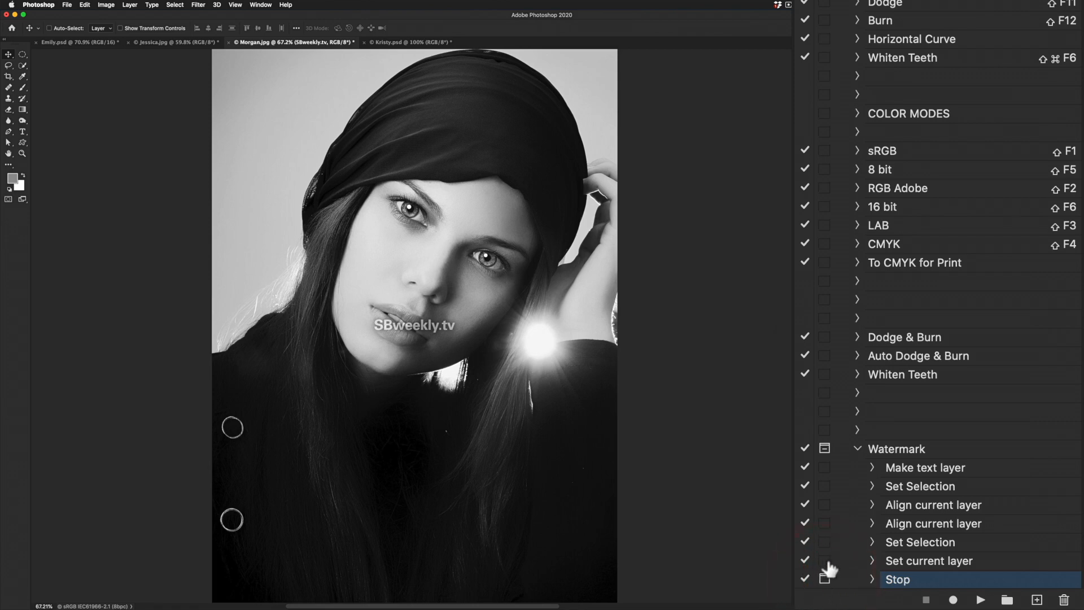
pyautogui.click(824, 467)
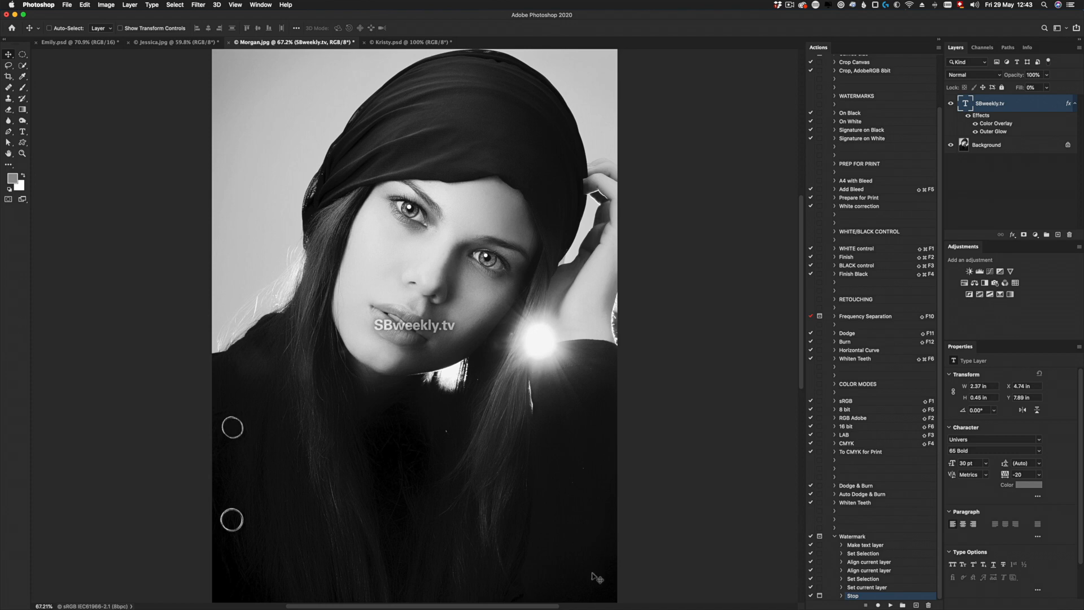
# - Resume recording after the Stop and align the text layer to the right and bottom edges of a full-canvas selection, then deselect
pyautogui.click(878, 606)
pyautogui.press('super+a')
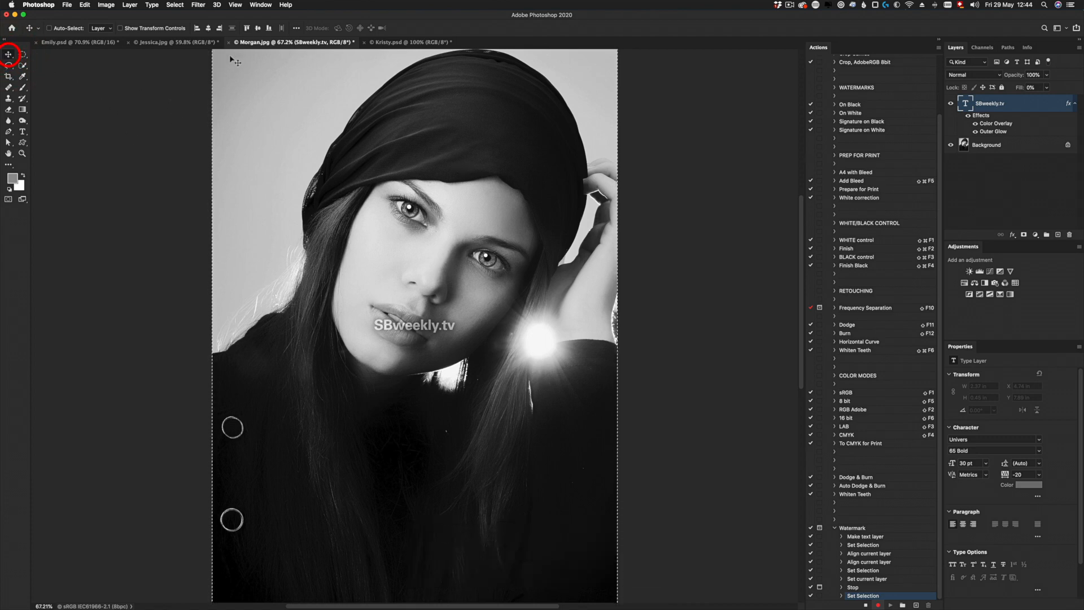
pyautogui.click(219, 28)
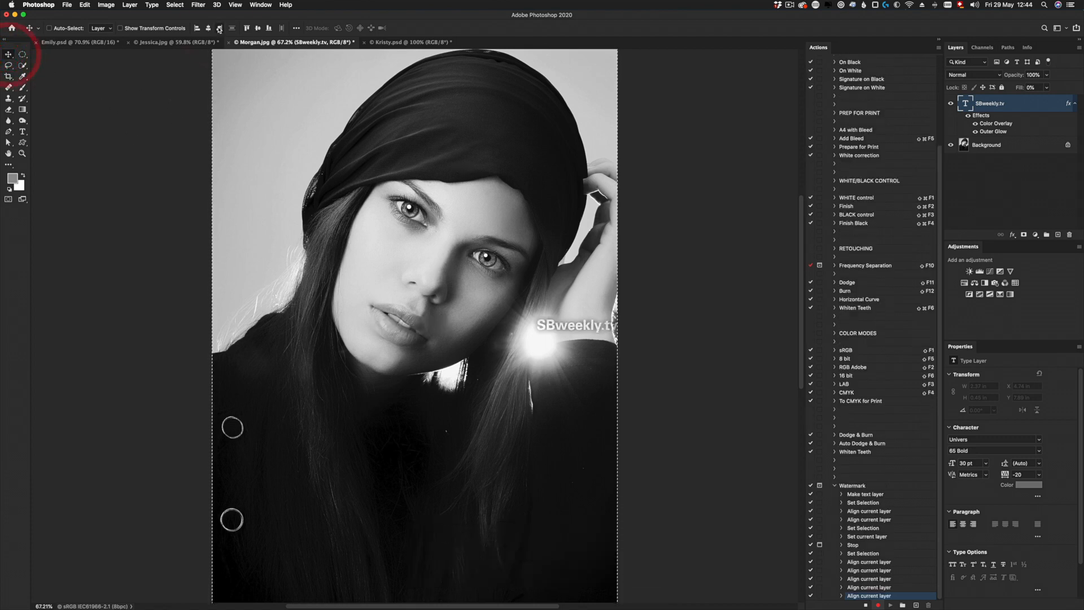
pyautogui.click(268, 27)
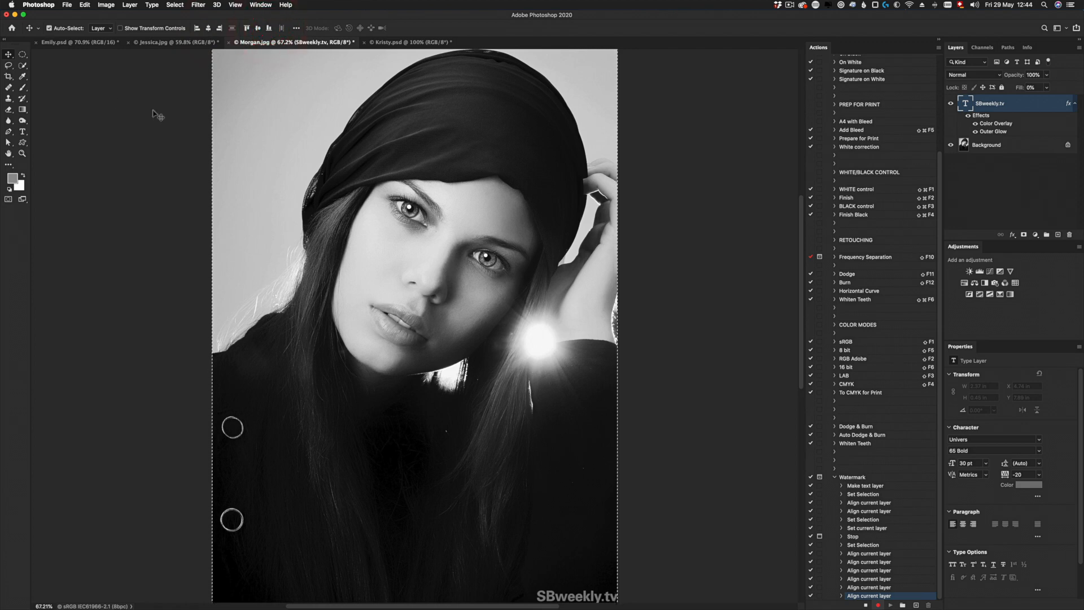
pyautogui.press('super+d')
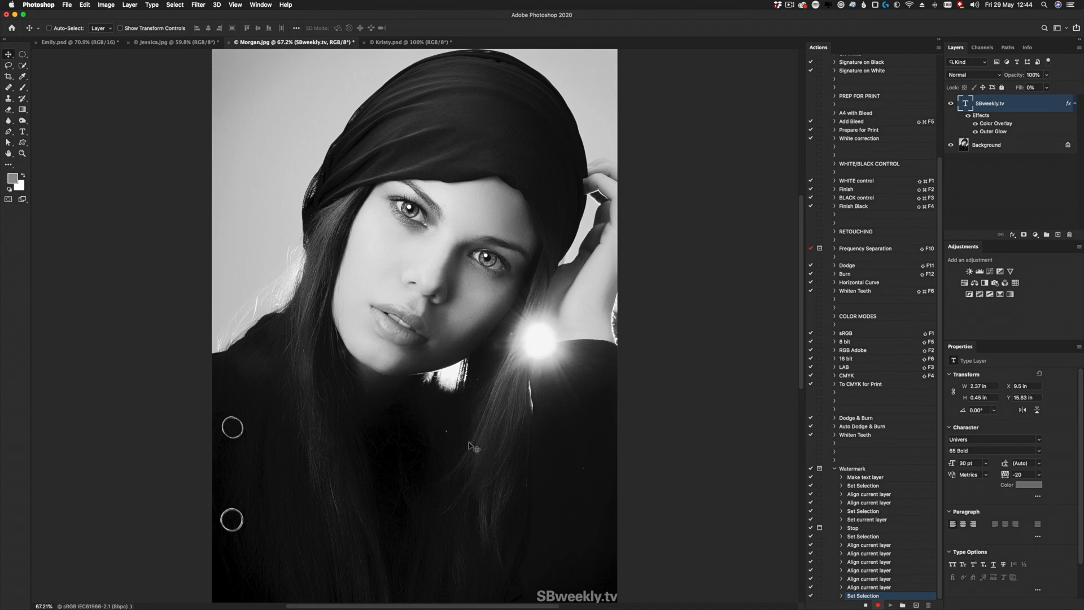
# - Nudge the watermark about 0.17 in up and 0.17 in left from the bottom-right corner, and stop recording
pyautogui.press('Up')
pyautogui.press('Up')
pyautogui.press('Up')
pyautogui.press('Up')
pyautogui.press('Up')
pyautogui.press('Up')
pyautogui.press('Up')
pyautogui.press('Up')
pyautogui.press('Up')
pyautogui.press('Up')
pyautogui.press('Up')
pyautogui.press('Up')
pyautogui.press('Up')
pyautogui.press('Up')
pyautogui.press('Up')
pyautogui.press('Up')
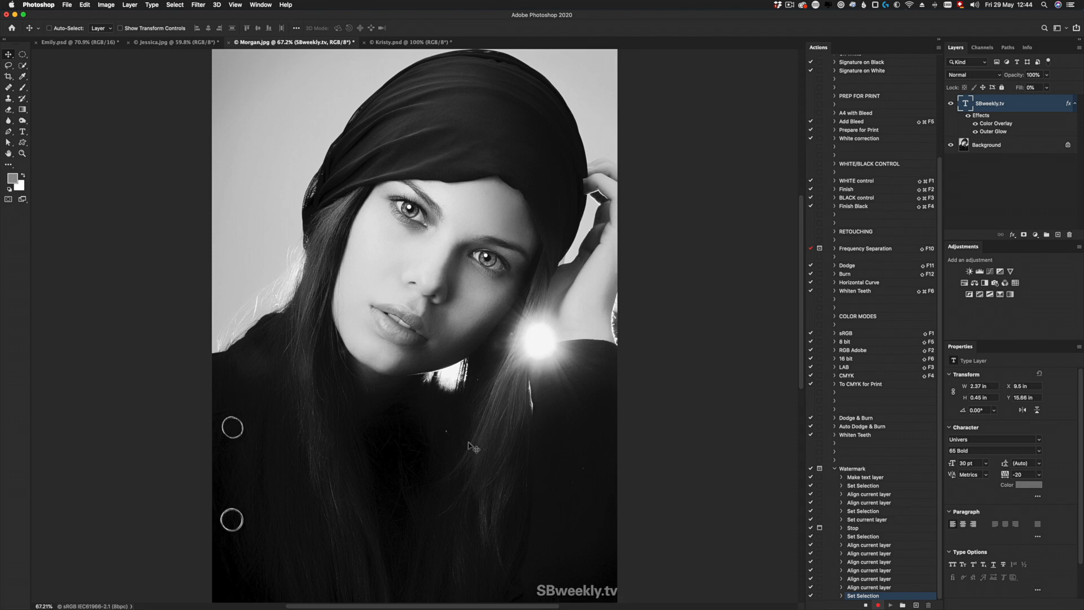
pyautogui.press('Left')
pyautogui.press('Left')
pyautogui.press('Left')
pyautogui.press('Left')
pyautogui.press('Left')
pyautogui.press('Left')
pyautogui.press('Left')
pyautogui.press('Left')
pyautogui.press('Left')
pyautogui.press('Left')
pyautogui.press('Left')
pyautogui.press('Left')
pyautogui.press('Left')
pyautogui.press('Left')
pyautogui.press('Left')
pyautogui.press('Left')
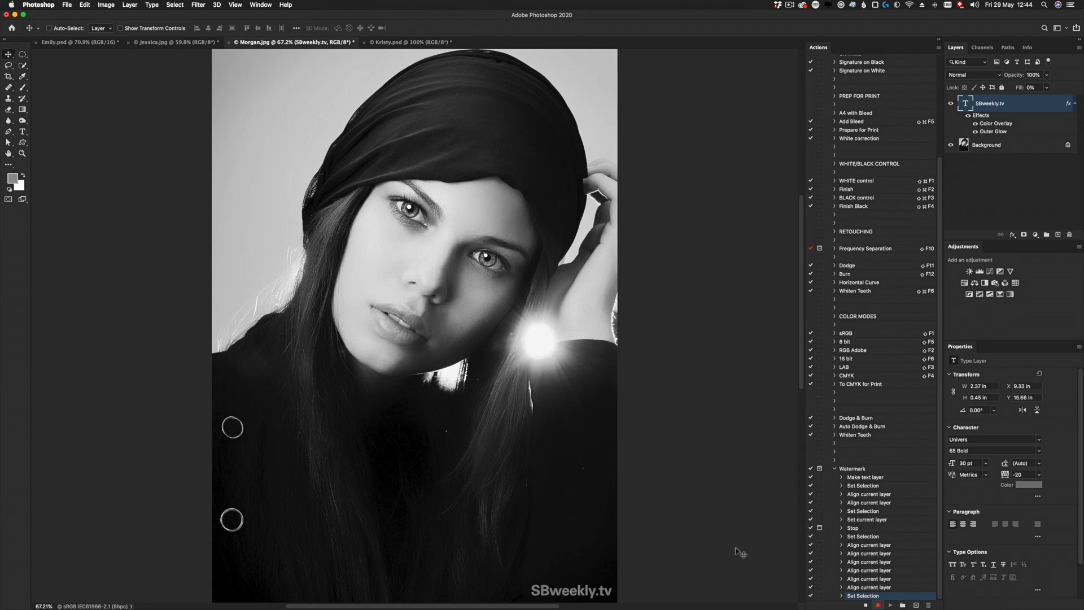
pyautogui.click(866, 605)
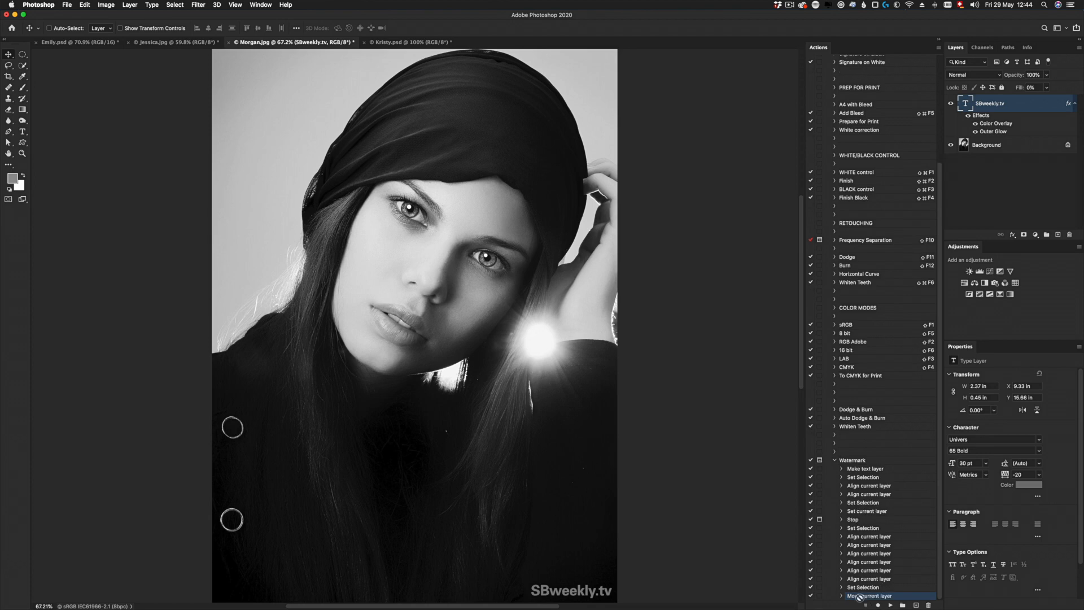
# - Delete the SBweekly.tv layer and play the Watermark action from its start, choosing Stop at the message to keep the text centred
pyautogui.moveTo(964, 105); pyautogui.dragTo(1068, 236)
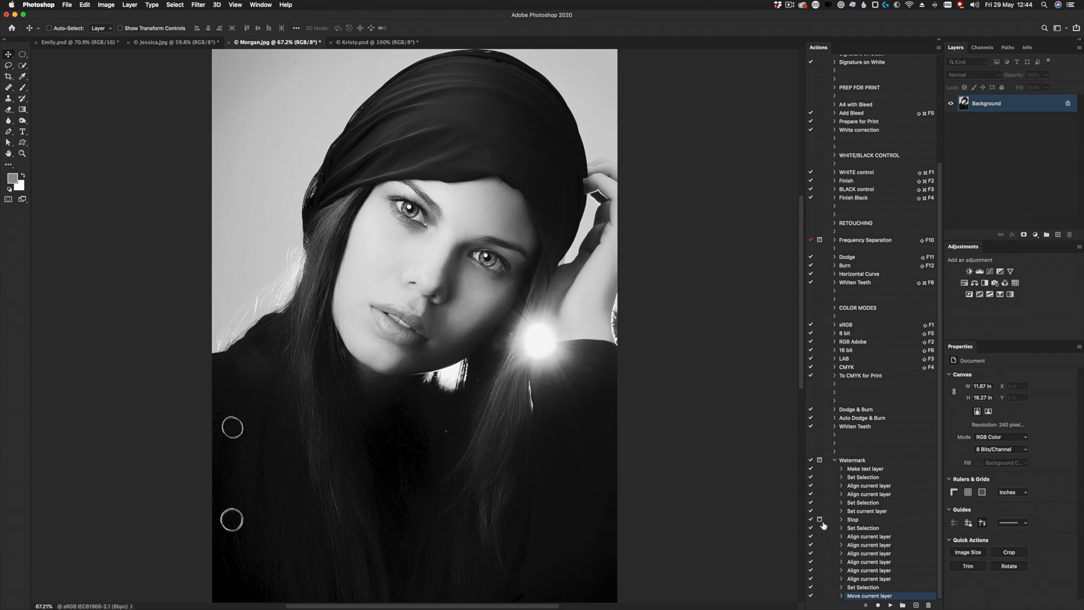
pyautogui.click(850, 461)
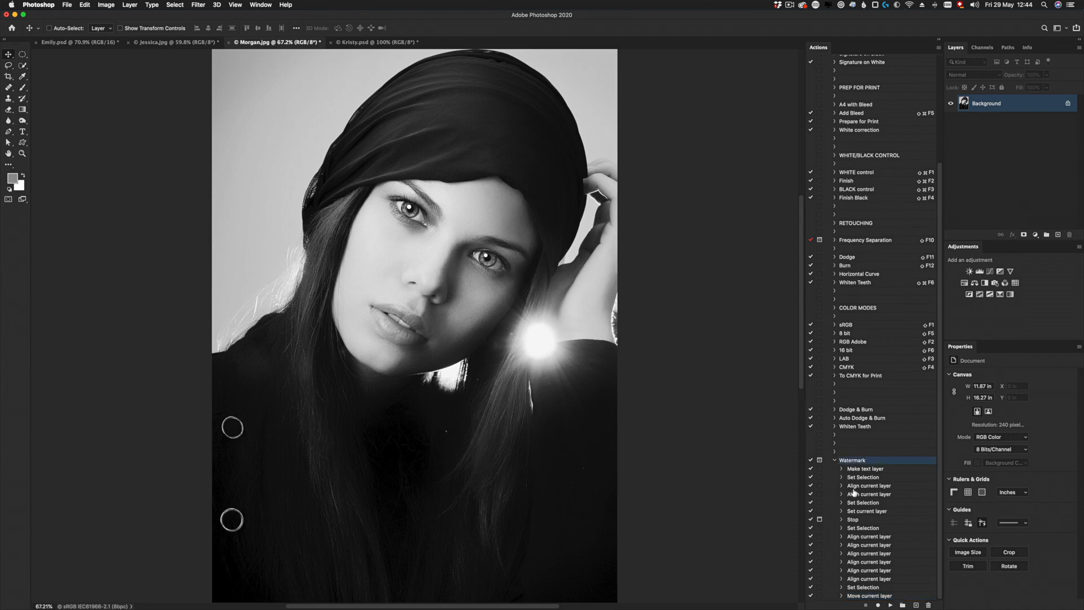
pyautogui.click(891, 604)
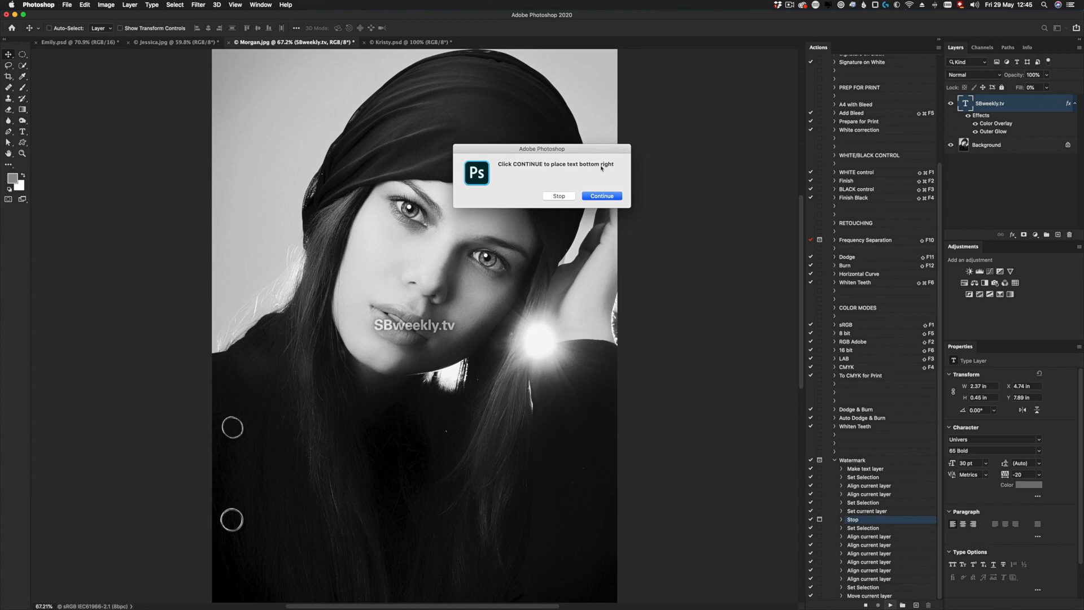
pyautogui.click(556, 196)
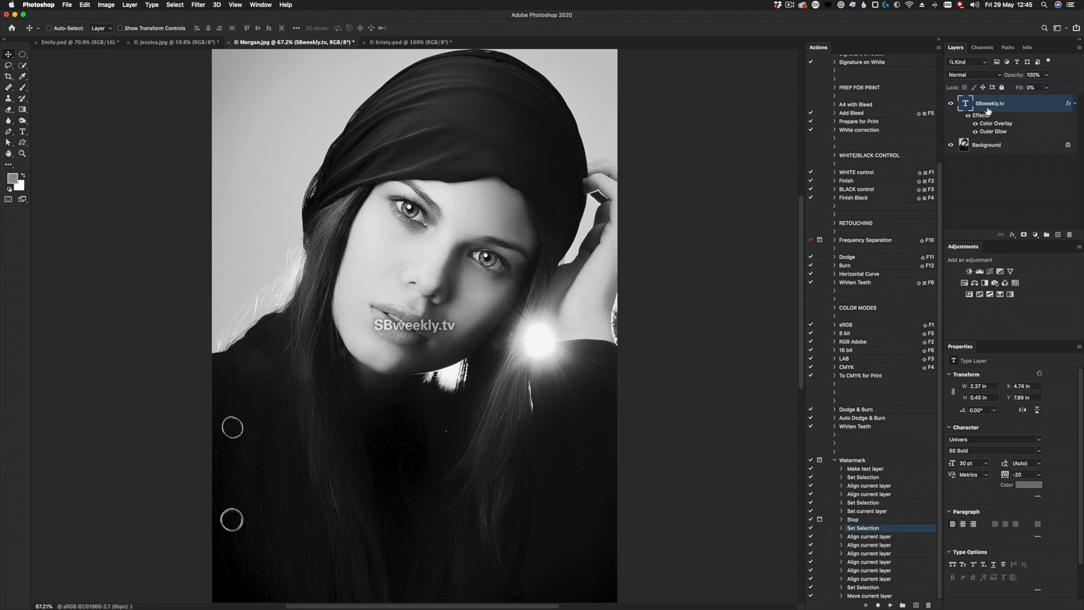
# - Remove the centred watermark layer and replay the whole Watermark action, choosing Continue to place the text at the bottom right
pyautogui.moveTo(971, 104); pyautogui.dragTo(1068, 234)
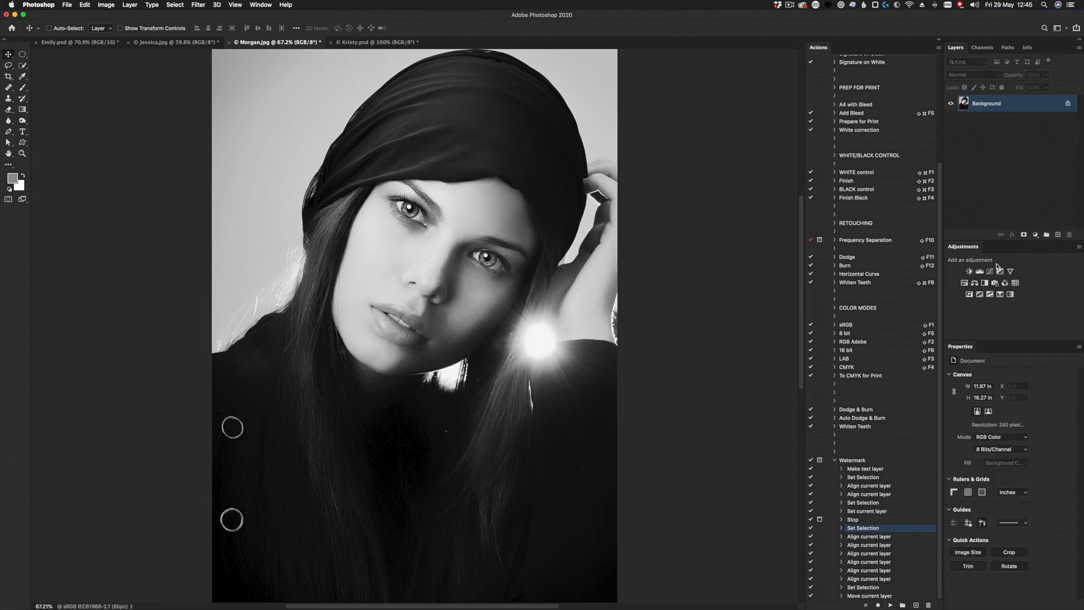
pyautogui.click(852, 461)
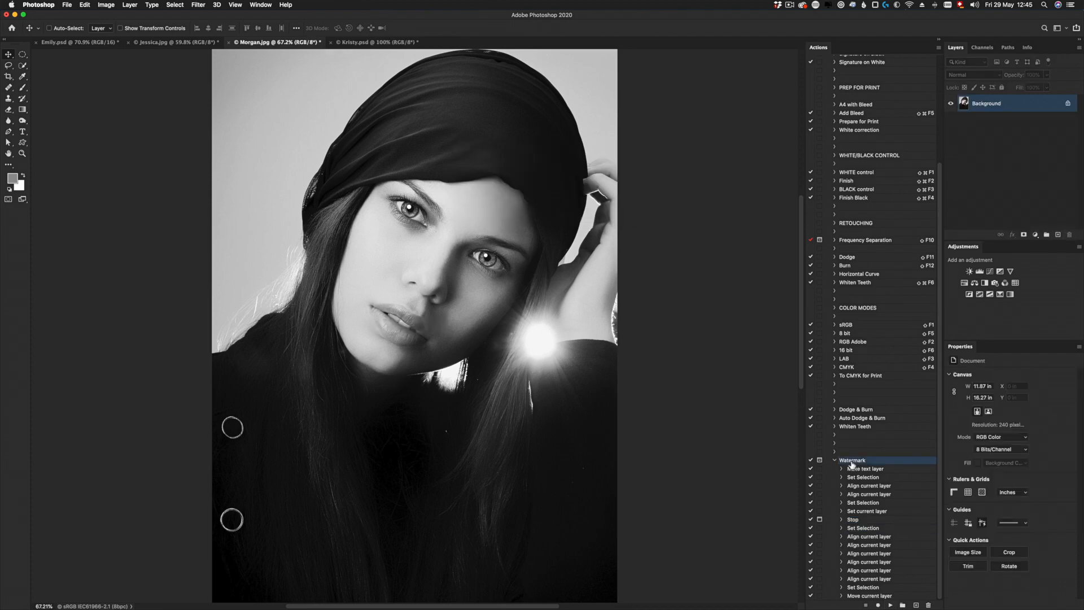
pyautogui.click(891, 605)
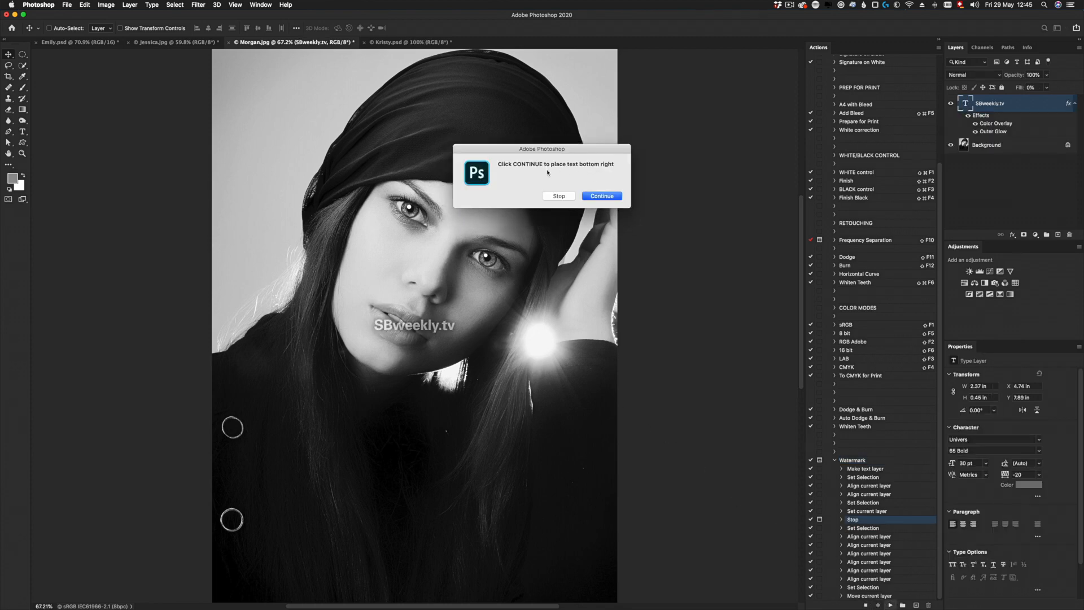
pyautogui.click(607, 197)
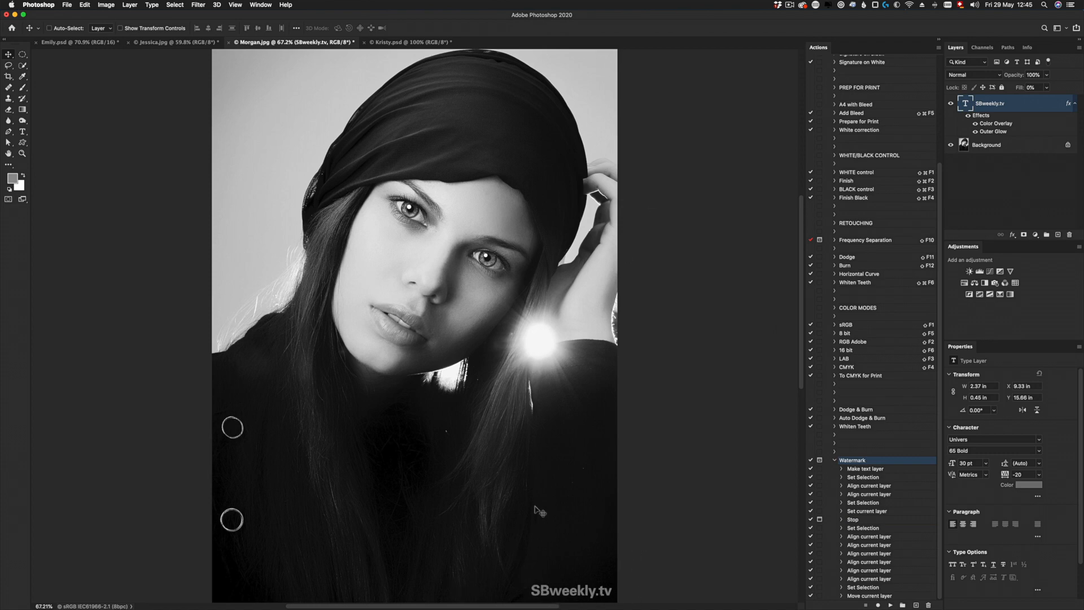
# - Play the Watermark action on the landscape sofa photo and continue past the Stop to place the text at the bottom right
pyautogui.click(170, 45)
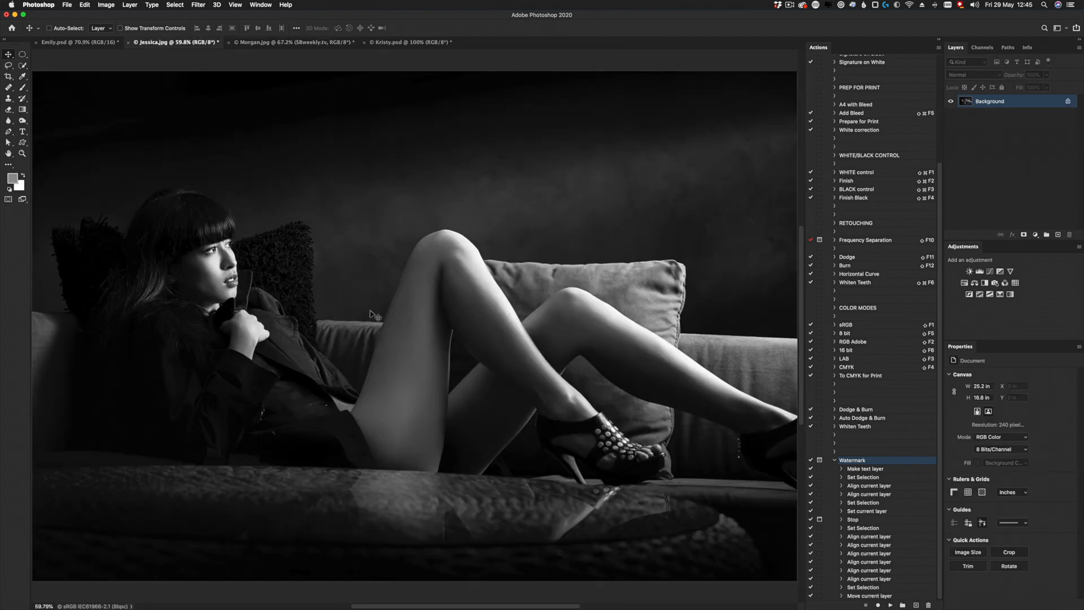
pyautogui.click(891, 605)
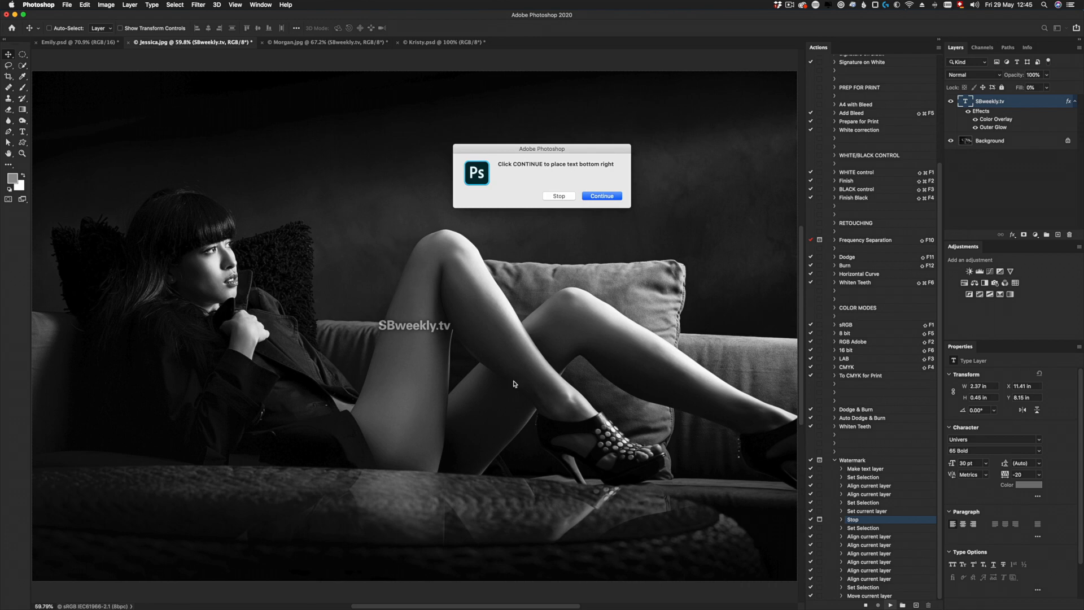
pyautogui.click(607, 196)
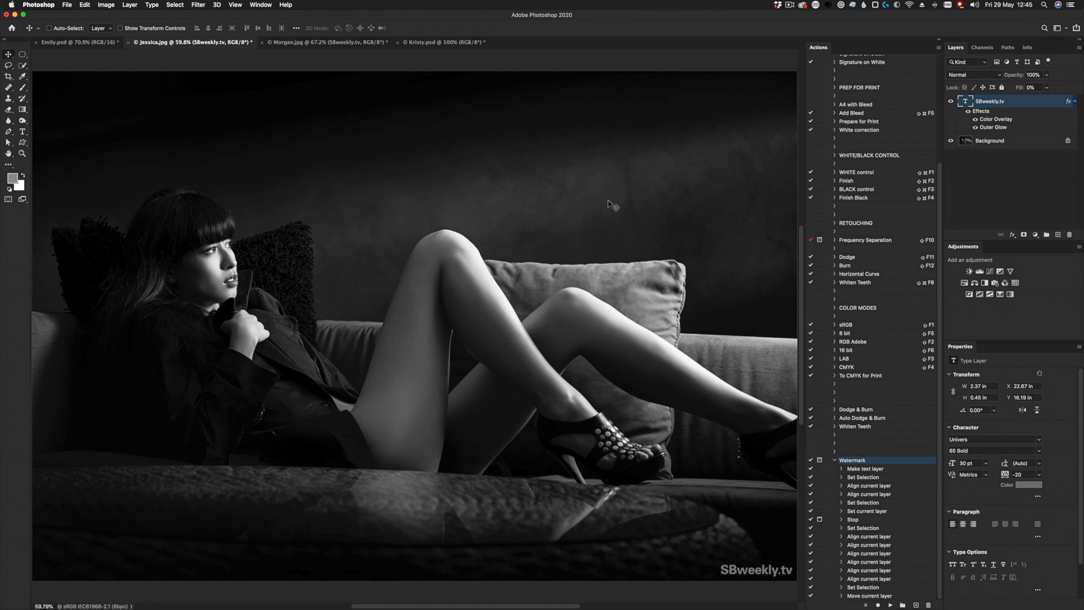
# - Test the Watermark action with Continue on the colour portrait with the grey knitted hat, and delete the added SBweekly.tv layer
pyautogui.click(73, 43)
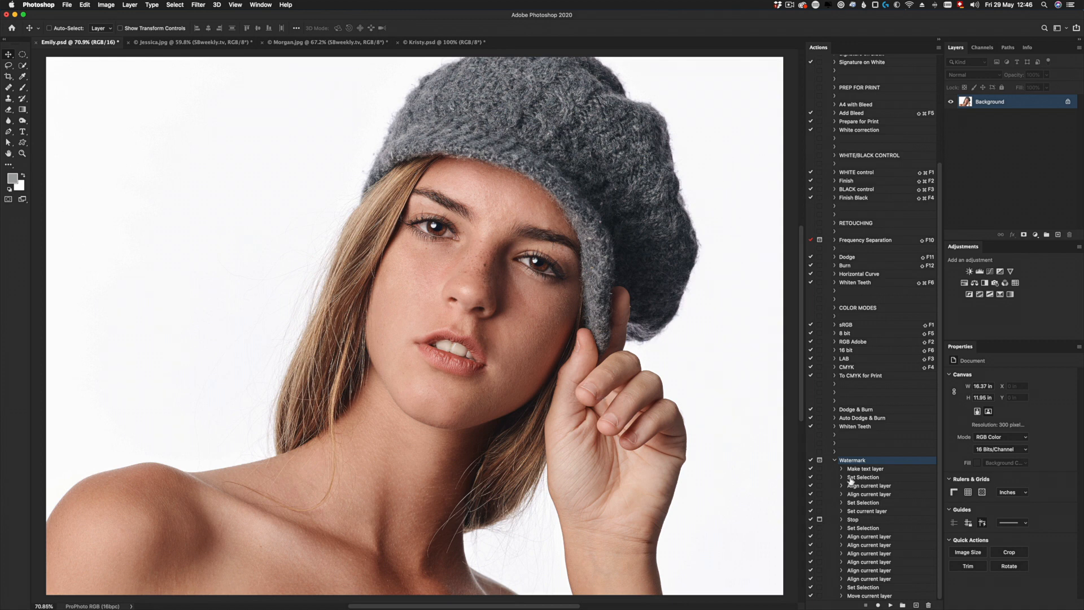
pyautogui.click(890, 605)
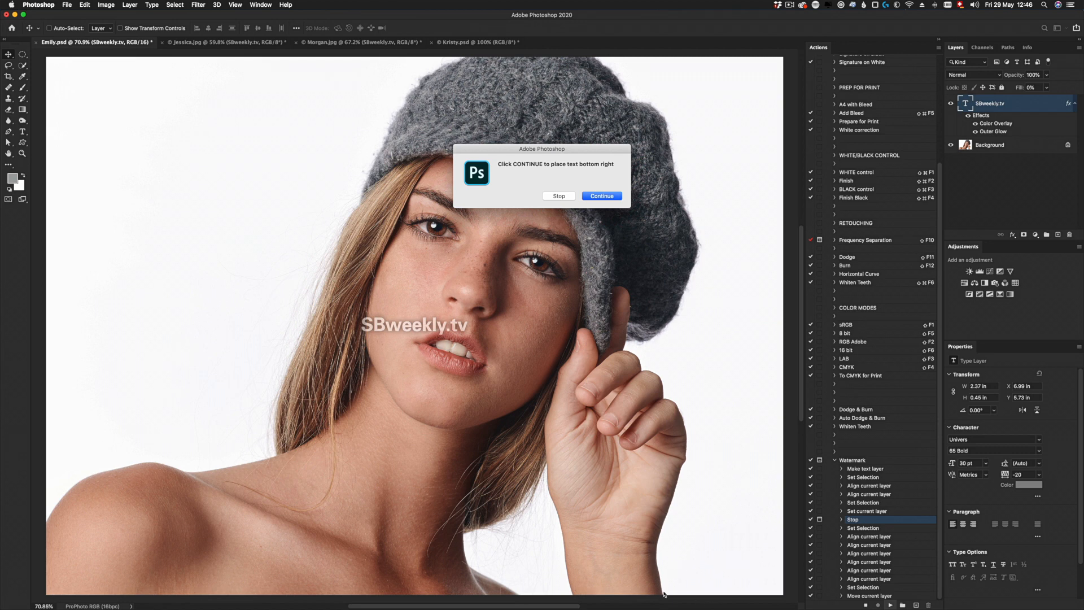
pyautogui.click(598, 197)
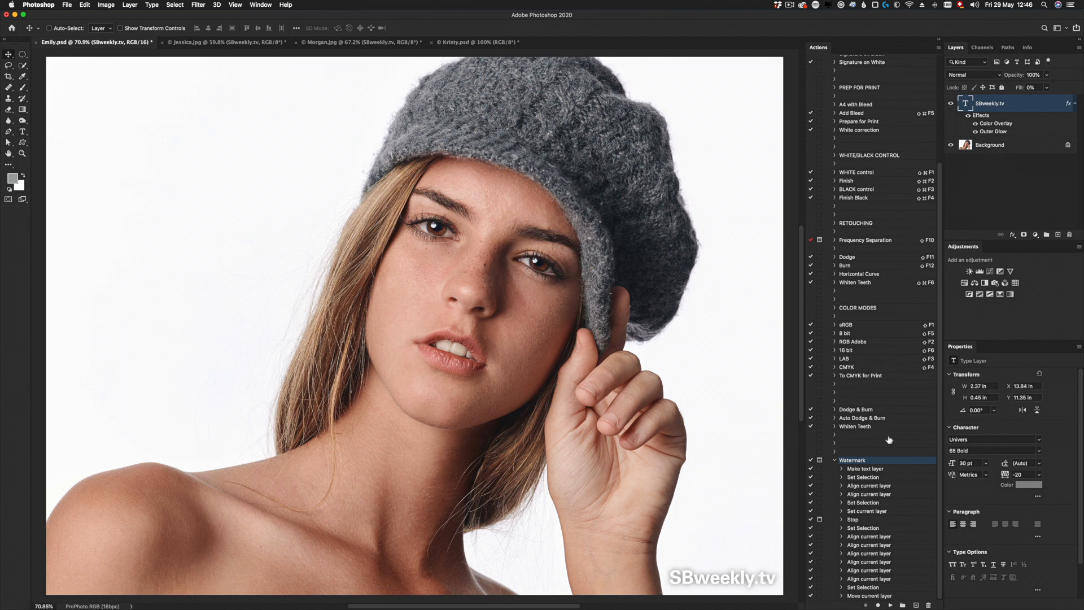
pyautogui.moveTo(966, 107); pyautogui.dragTo(1066, 233)
# - Preview the action set in Button Mode, checking the spacing of the Watermark button, and return to the editable action list
pyautogui.click(938, 49)
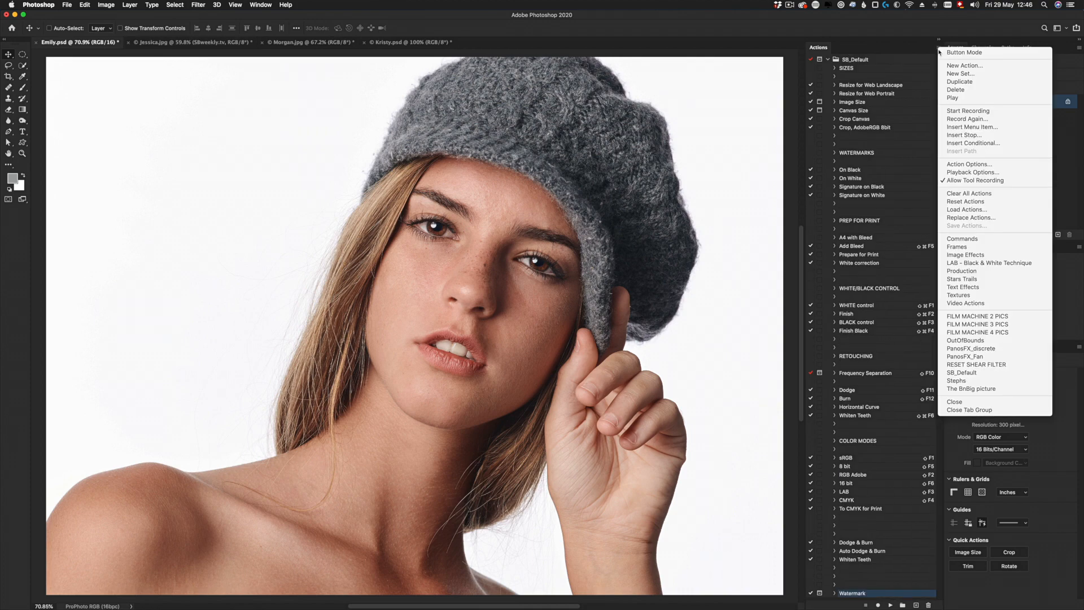
pyautogui.click(942, 52)
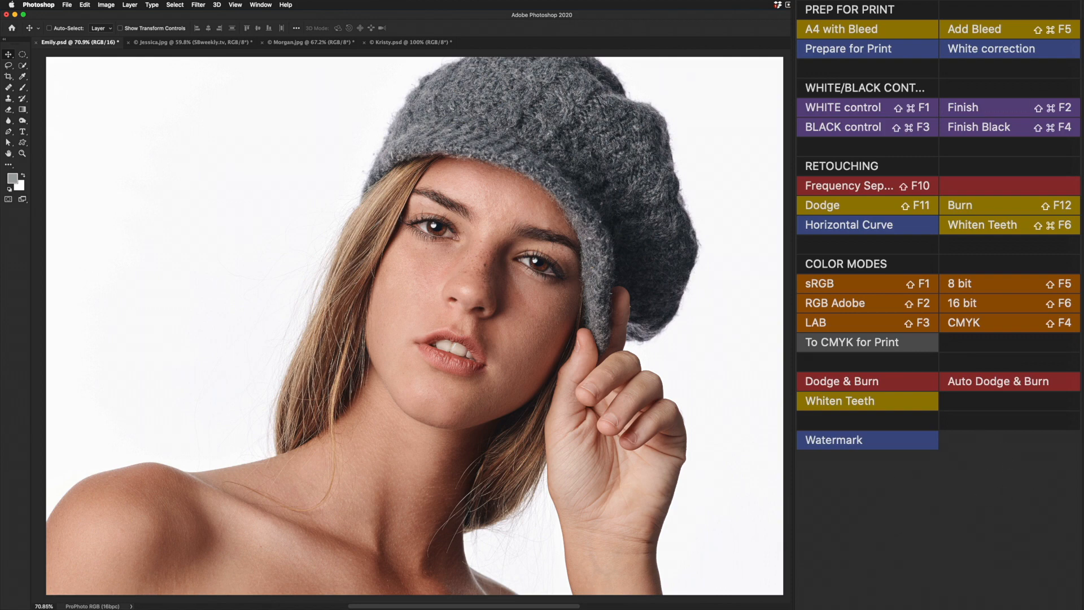
pyautogui.click(938, 48)
pyautogui.click(965, 51)
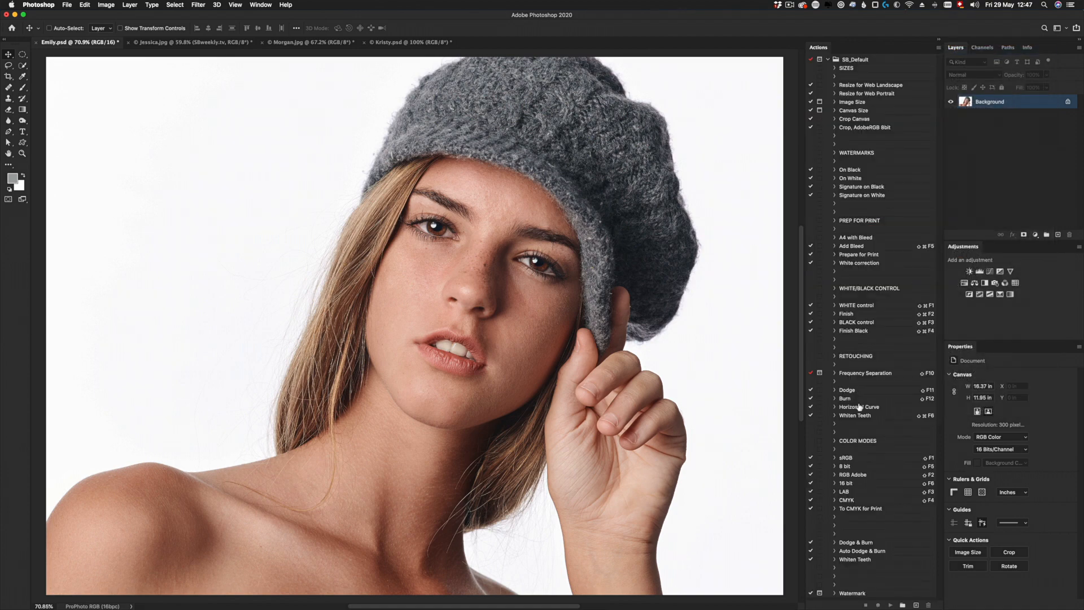
# - Duplicate the three blank spacer actions between Whiten Teeth and Watermark so that the copies follow the Watermark action
pyautogui.click(849, 568)
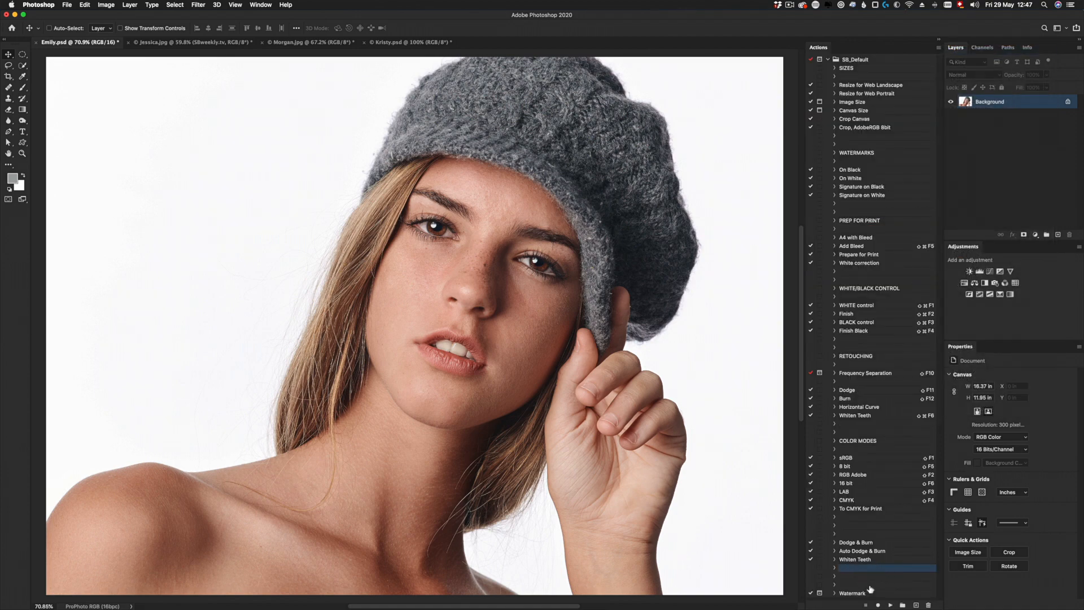
pyautogui.keyDown('shift'); pyautogui.click(870, 586); pyautogui.keyUp('shift')
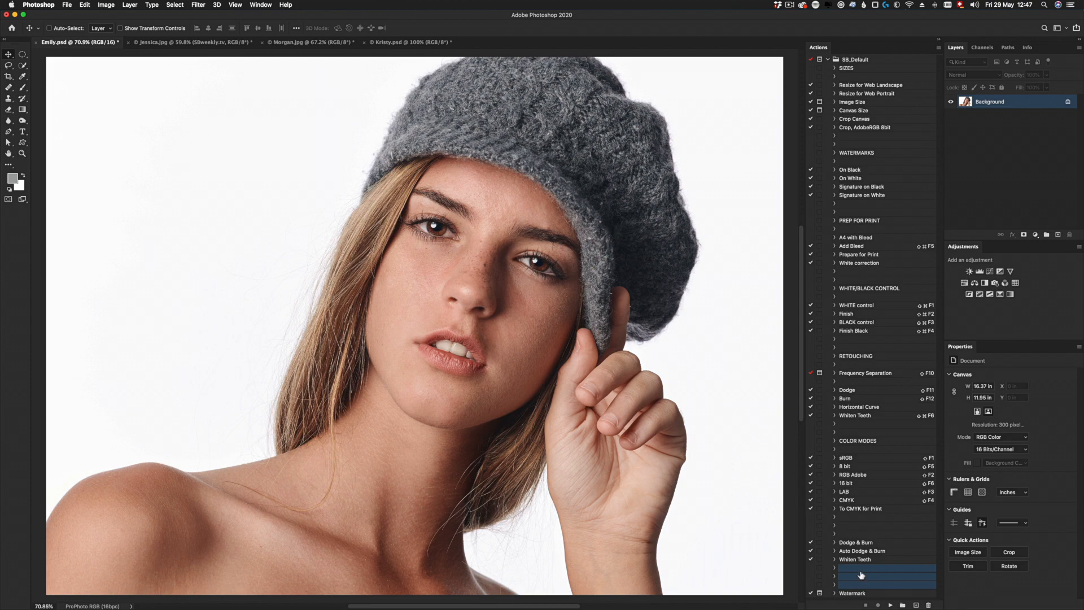
pyautogui.click(938, 48)
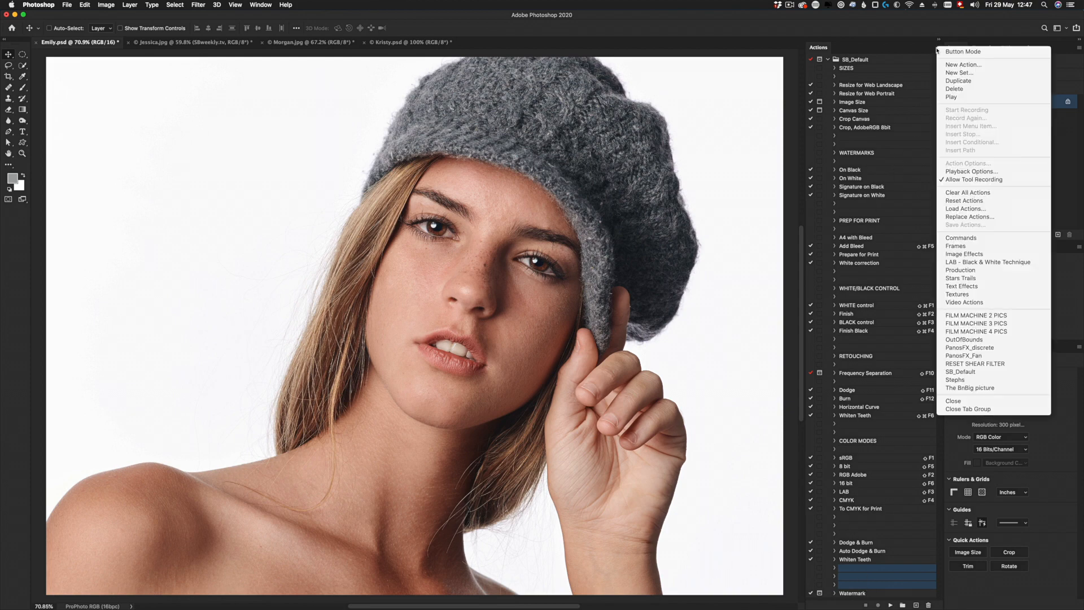
pyautogui.click(958, 81)
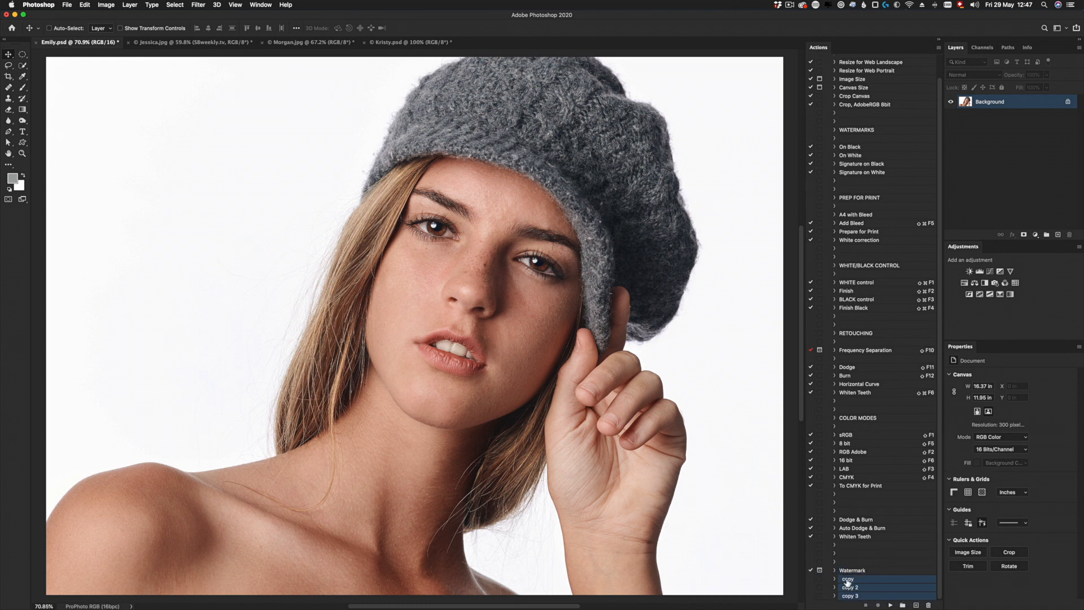
# - Clear the names of the three duplicated spacer actions and show the actions in Button Mode
pyautogui.doubleClick(848, 581)
pyautogui.press('Return')
pyautogui.click(846, 589)
pyautogui.doubleClick(847, 587)
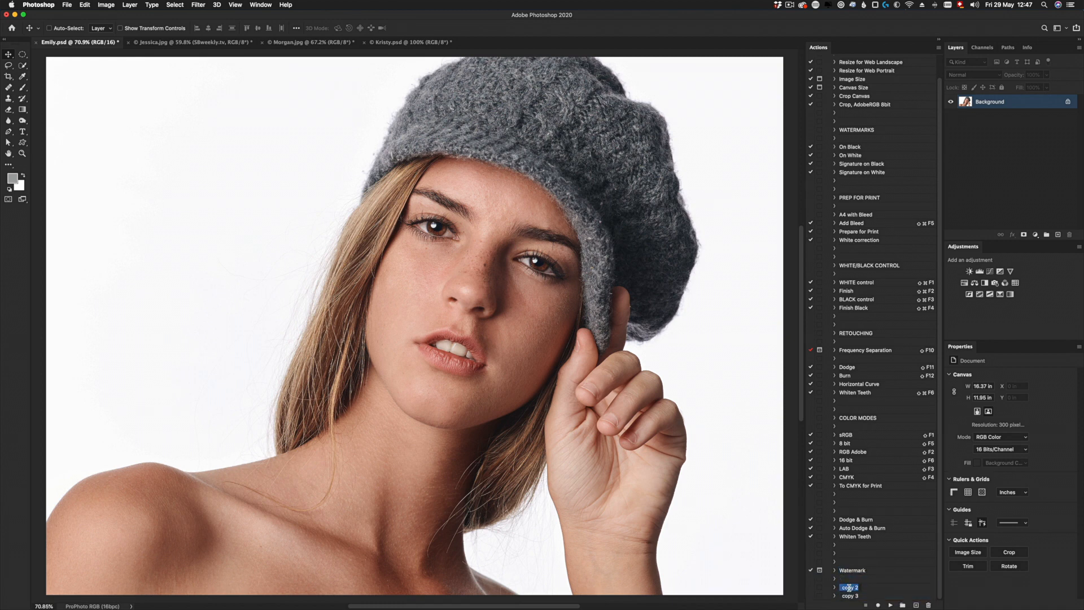
pyautogui.press('Return')
pyautogui.click(847, 596)
pyautogui.press('Return')
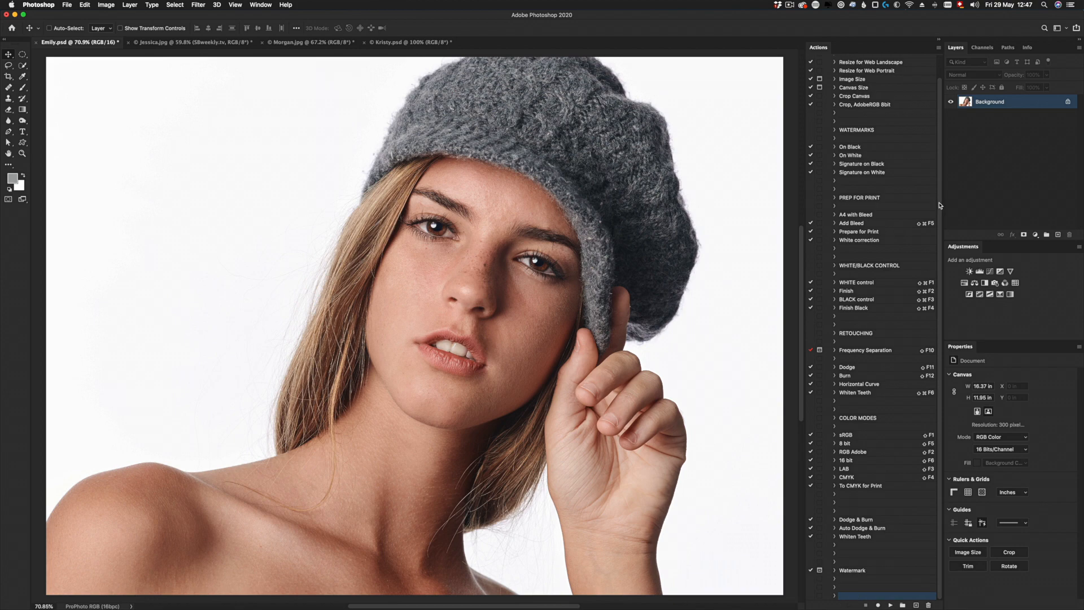
pyautogui.click(939, 48)
pyautogui.click(966, 52)
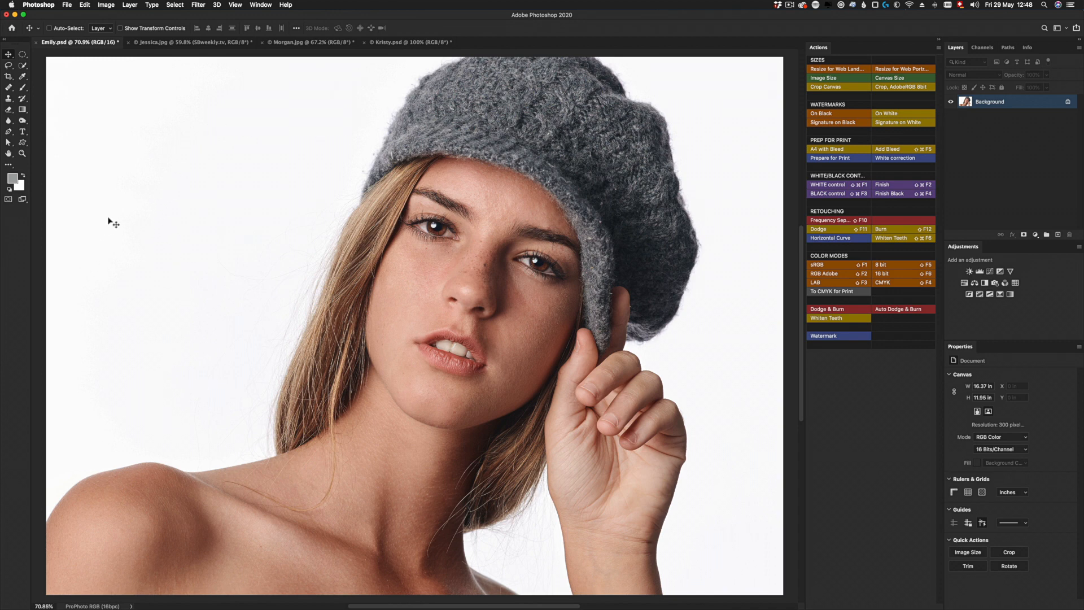
# - Add a new layer and fill a rectangular area over the portrait's pale backdrop, beside the hair, with pure white
pyautogui.press('super+shift+n')
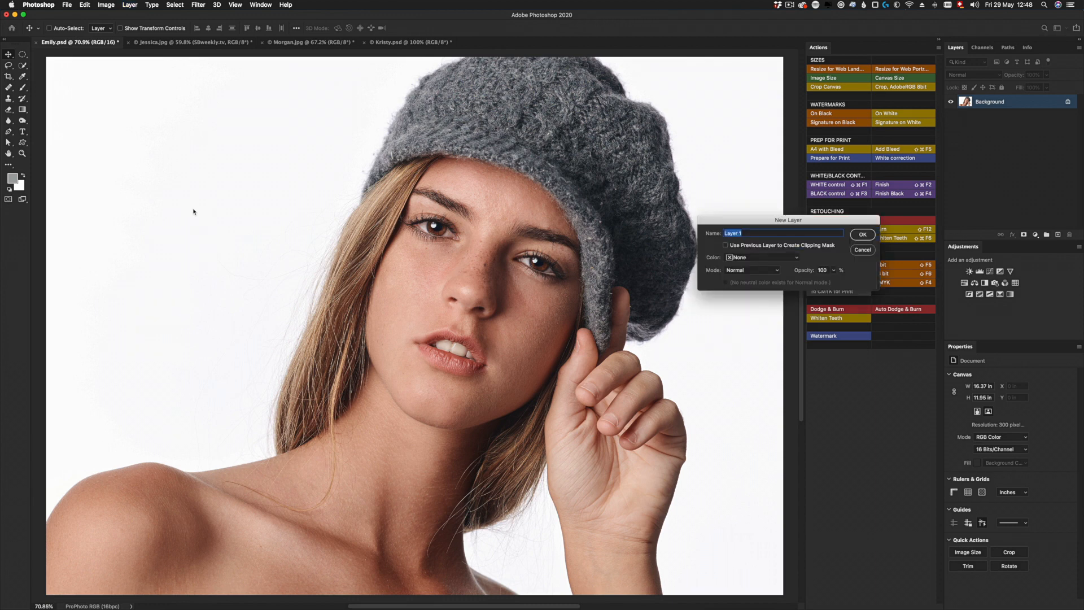
pyautogui.press('Return')
pyautogui.moveTo(23, 54); pyautogui.dragTo(57, 55)
pyautogui.moveTo(116, 108); pyautogui.dragTo(264, 274)
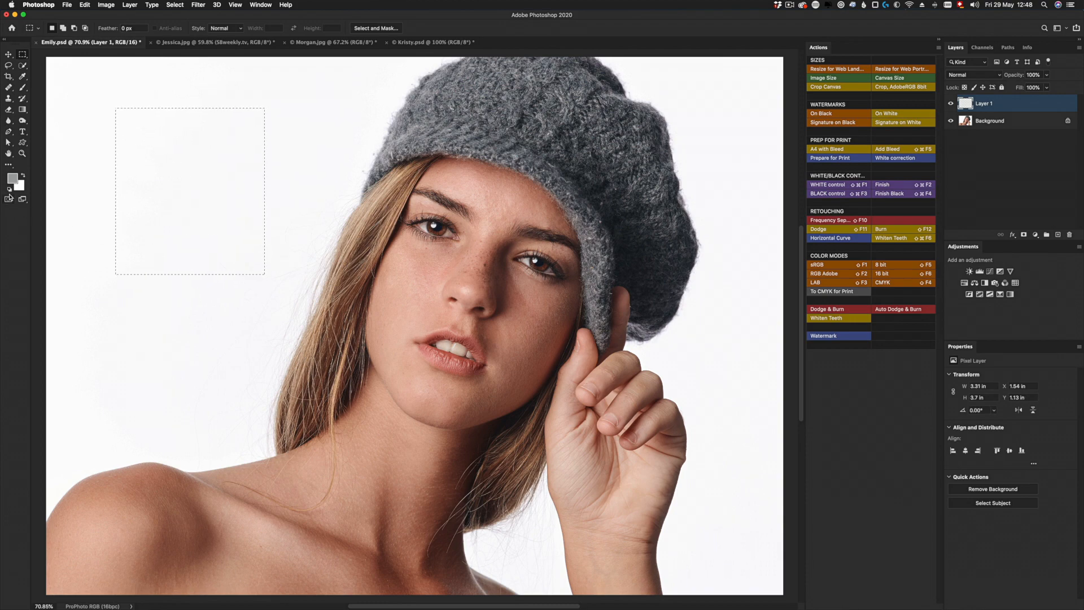
pyautogui.click(9, 189)
pyautogui.press('super+BackSpace')
pyautogui.press('super+d')
# - Examine the edge of the white patch against the photo's backdrop, and delete the test layer
pyautogui.moveTo(201, 237); pyautogui.dragTo(201, 237)
pyautogui.moveTo(296, 221); pyautogui.dragTo(408, 293)
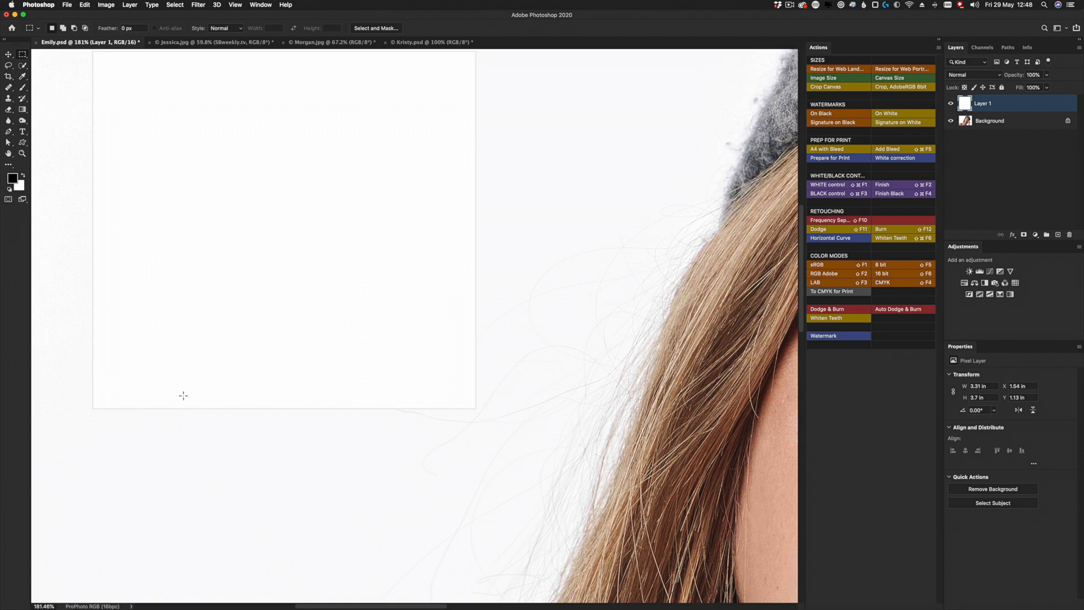
pyautogui.press('super+d')
pyautogui.moveTo(971, 104); pyautogui.dragTo(1069, 234)
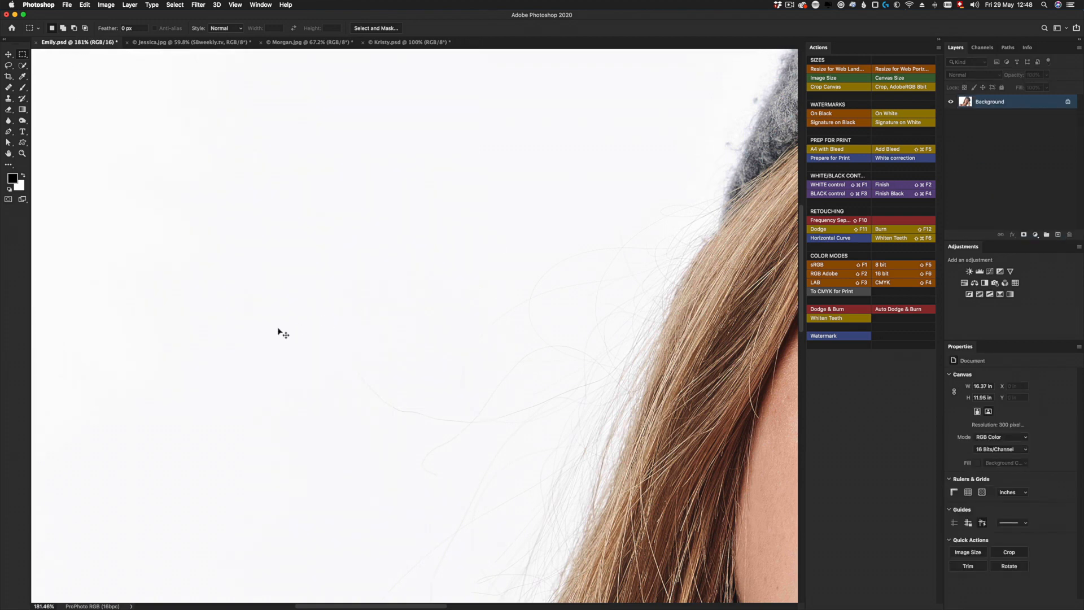
# - Copy the entire portrait and create a new document from the A4 print preset
pyautogui.press('super+0')
pyautogui.press('super+a')
pyautogui.press('super+c')
pyautogui.press('super+n')
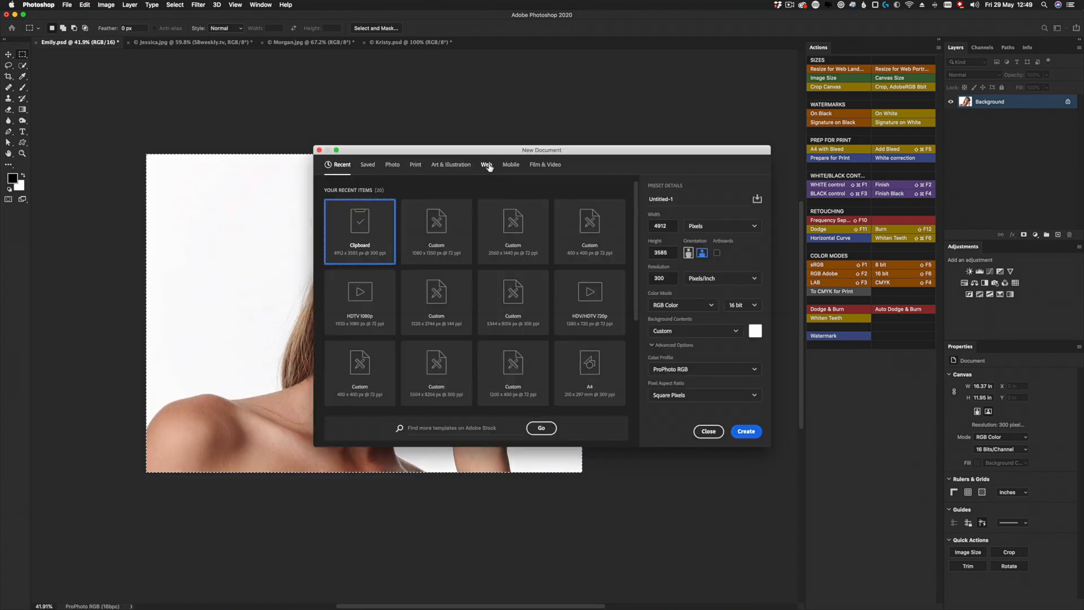
pyautogui.click(415, 164)
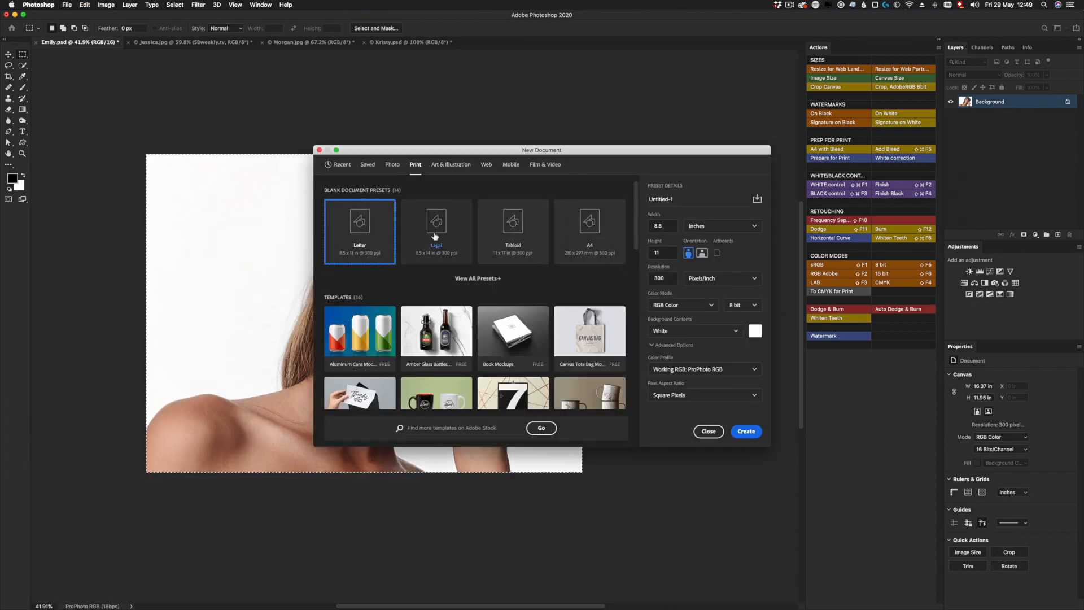
pyautogui.doubleClick(588, 221)
# - Place the portrait in the A4 document, scaled to about 11.4 × 8.32 in and shifted to leave a white strip beside it
pyautogui.moveTo(234, 235); pyautogui.dragTo(327, 265)
pyautogui.scroll(-2, 327, 264)
pyautogui.moveTo(738, 568); pyautogui.dragTo(586, 507)
pyautogui.moveTo(457, 380); pyautogui.dragTo(398, 378)
pyautogui.press('Return')
# - Examine the border between the portrait's backdrop and the white page, and close the A4 test document
pyautogui.scroll(6, 565, 338)
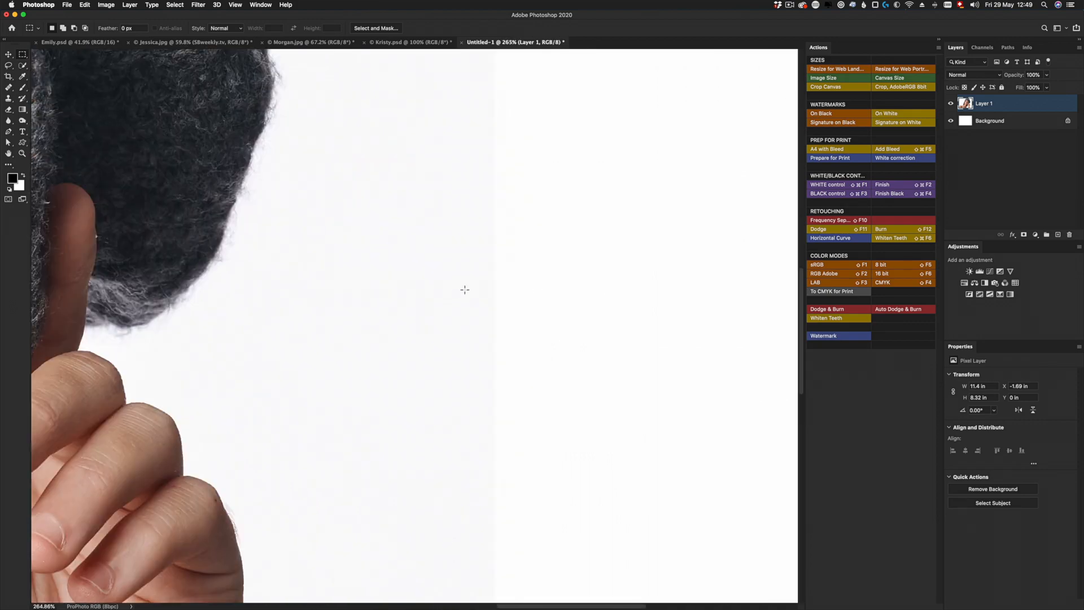
pyautogui.scroll(-6, 519, 309)
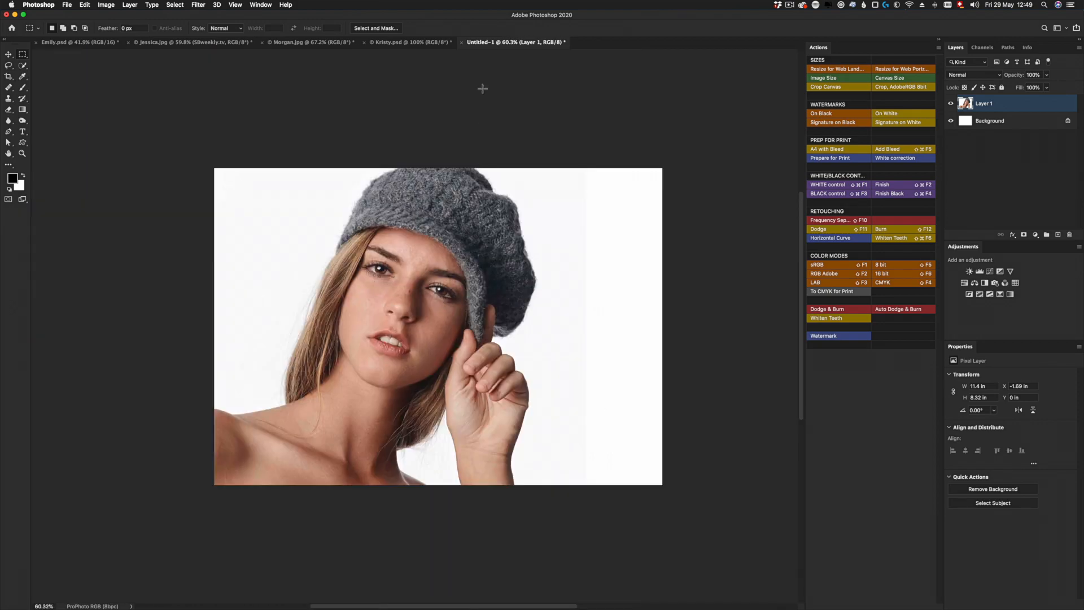
pyautogui.click(460, 42)
pyautogui.scroll(3, 266, 193)
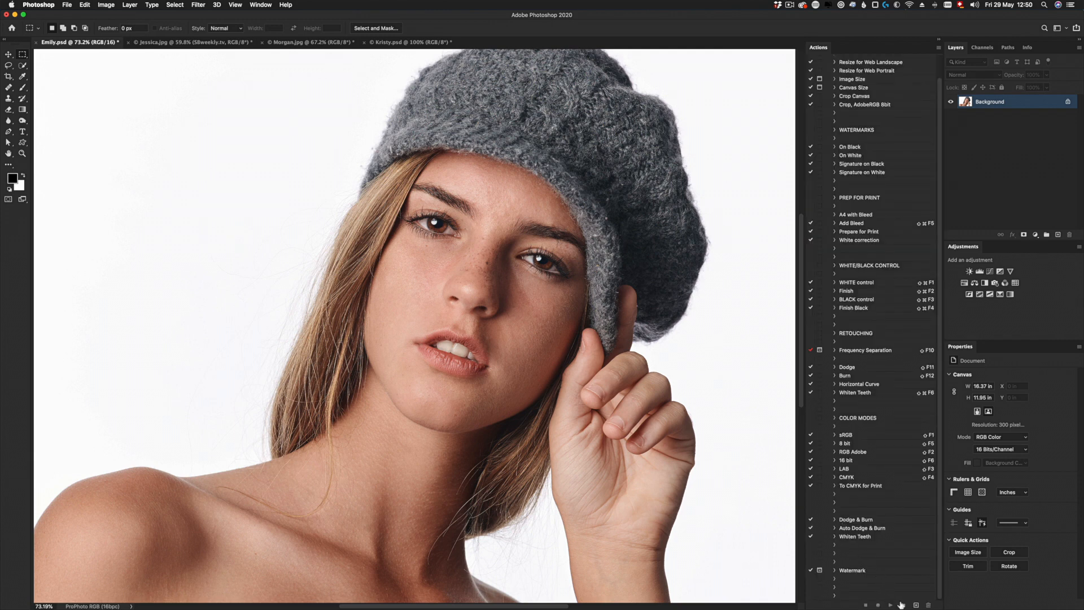
# - Create a new action named CHECK WHITE in the SB_Default set, assign it a button colour and start recording
pyautogui.click(915, 605)
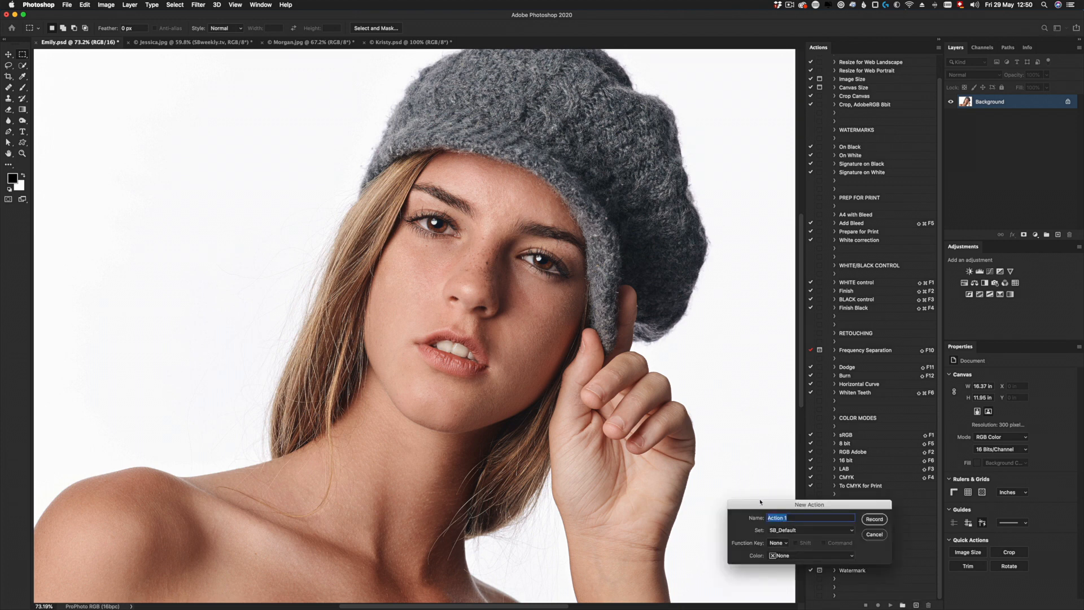
pyautogui.write('CHECK WHITE')
pyautogui.click(793, 555)
pyautogui.click(793, 579)
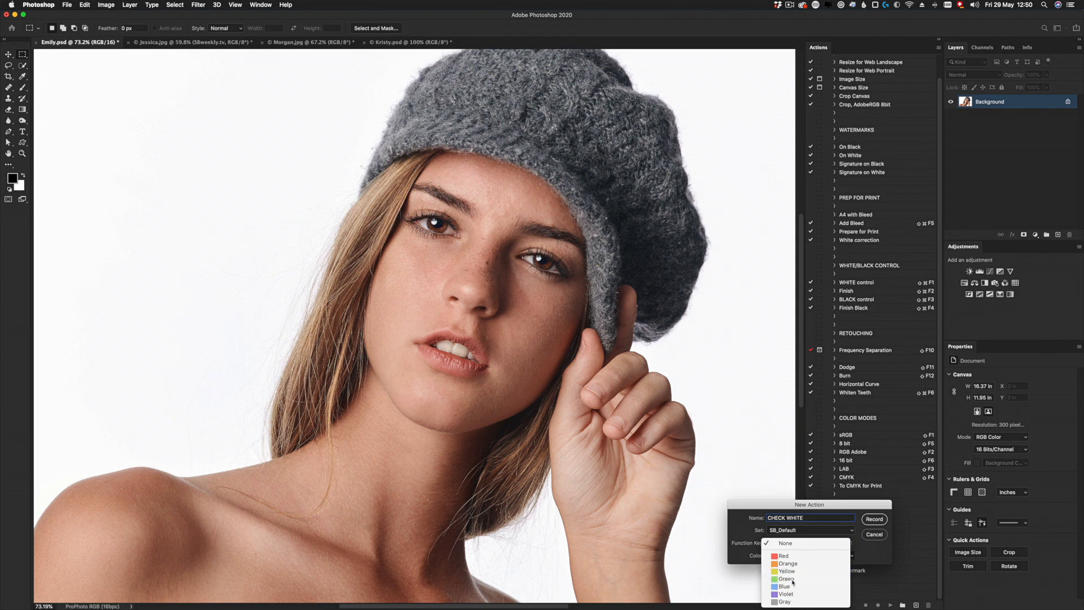
pyautogui.click(875, 519)
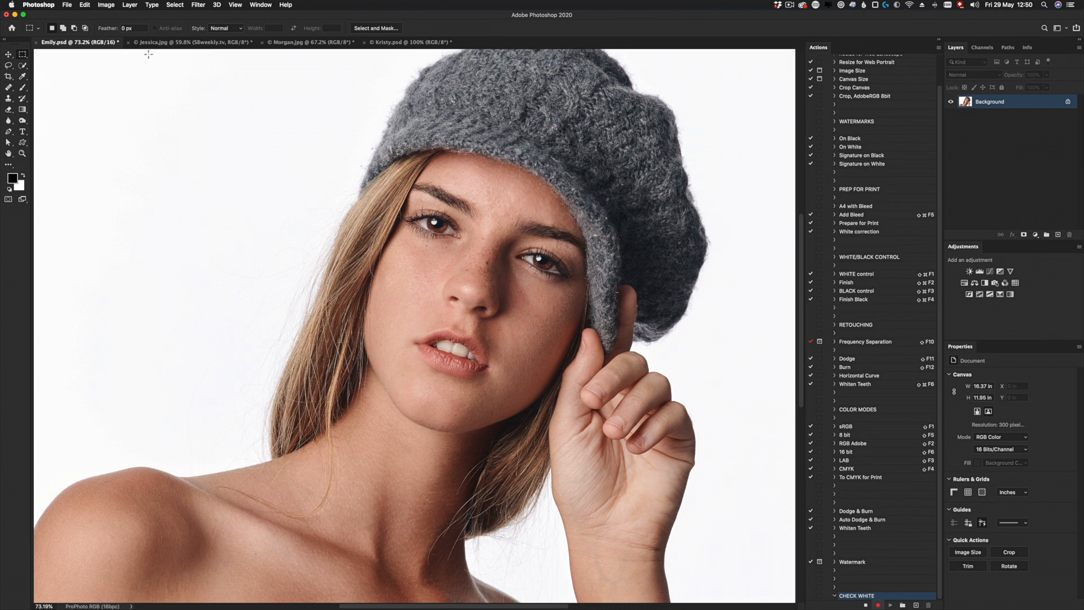
# - Add a Curves adjustment layer above the Background and drop its highlights with a point at input 251, output 40
pyautogui.click(129, 5)
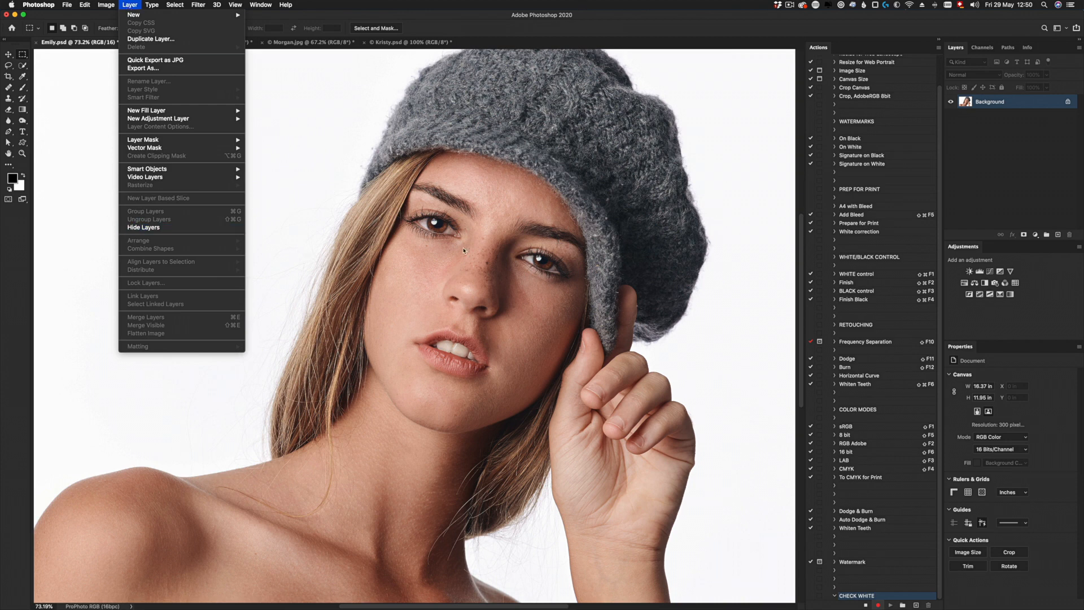
pyautogui.click(1005, 157)
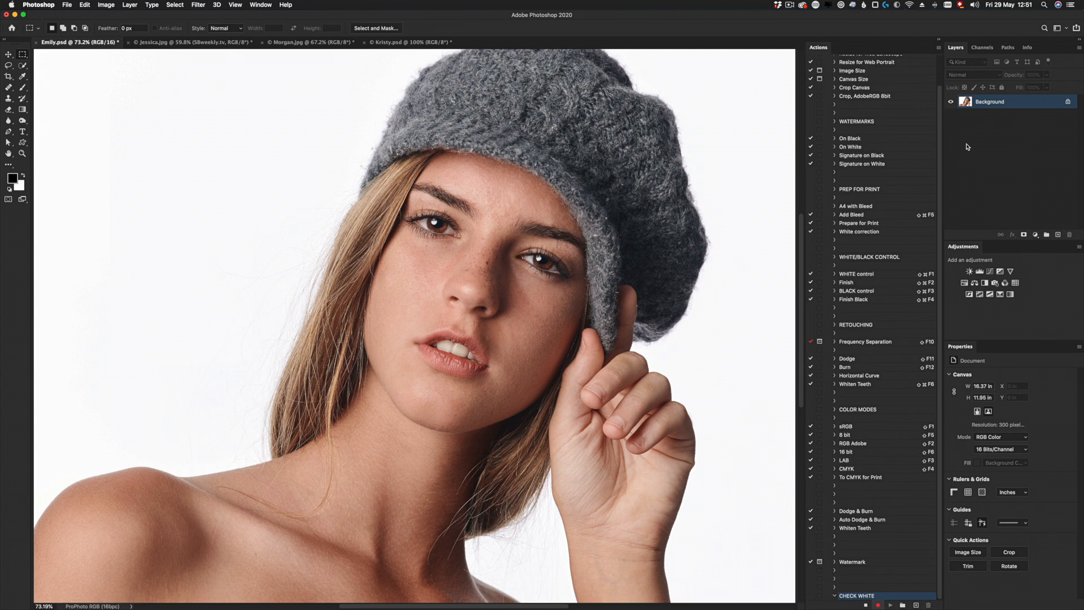
pyautogui.click(1035, 234)
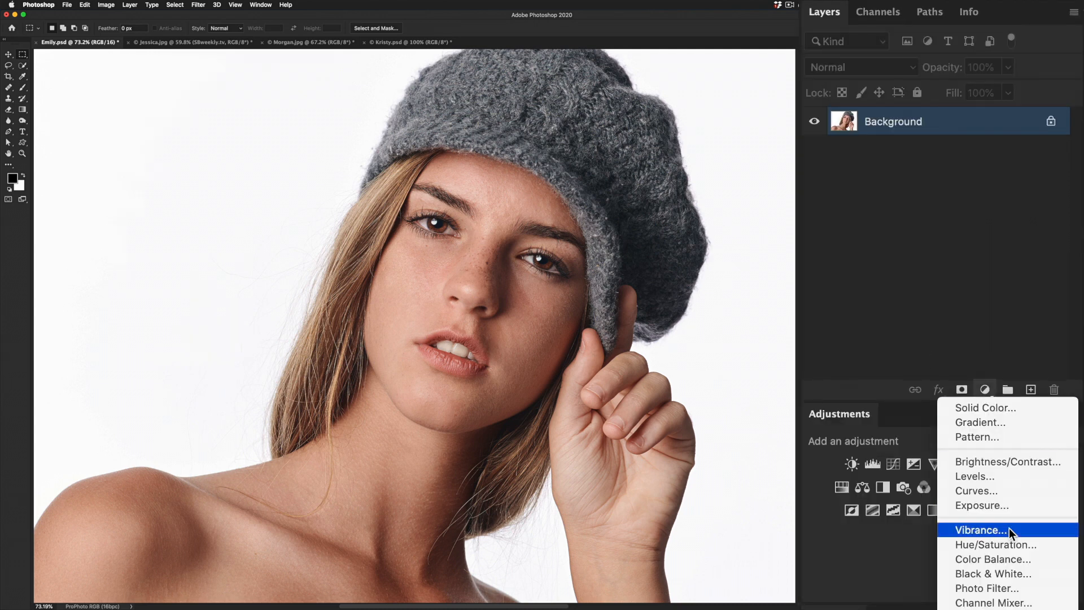
pyautogui.click(980, 490)
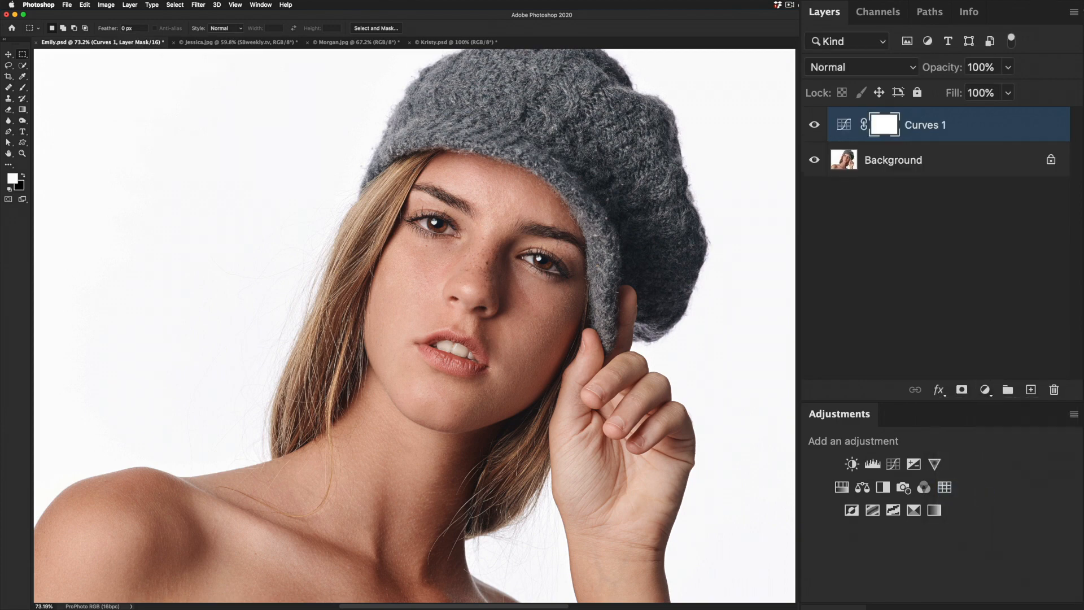
pyautogui.moveTo(952, 464); pyautogui.dragTo(1055, 535)
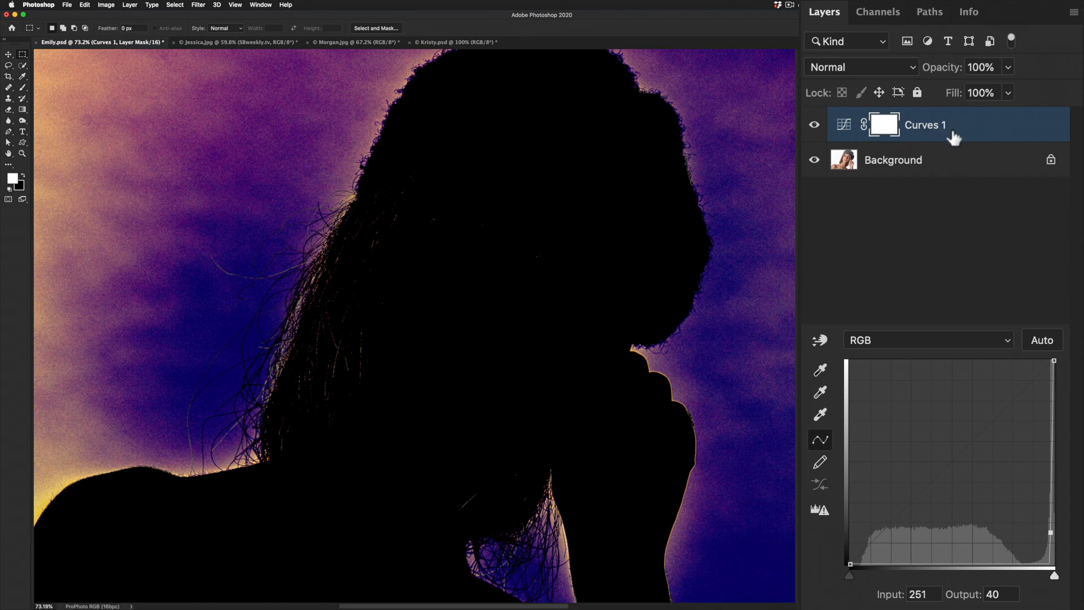
# - Rename the Curves adjustment layer to SBA_White Control
pyautogui.doubleClick(932, 129)
pyautogui.write('SBA_White Control')
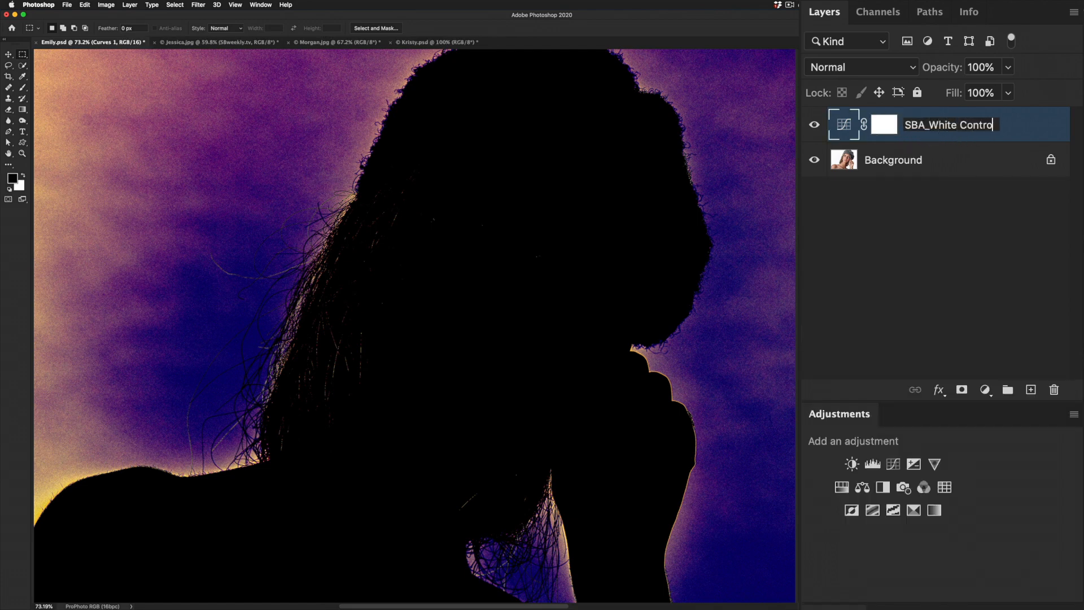
pyautogui.press('Return')
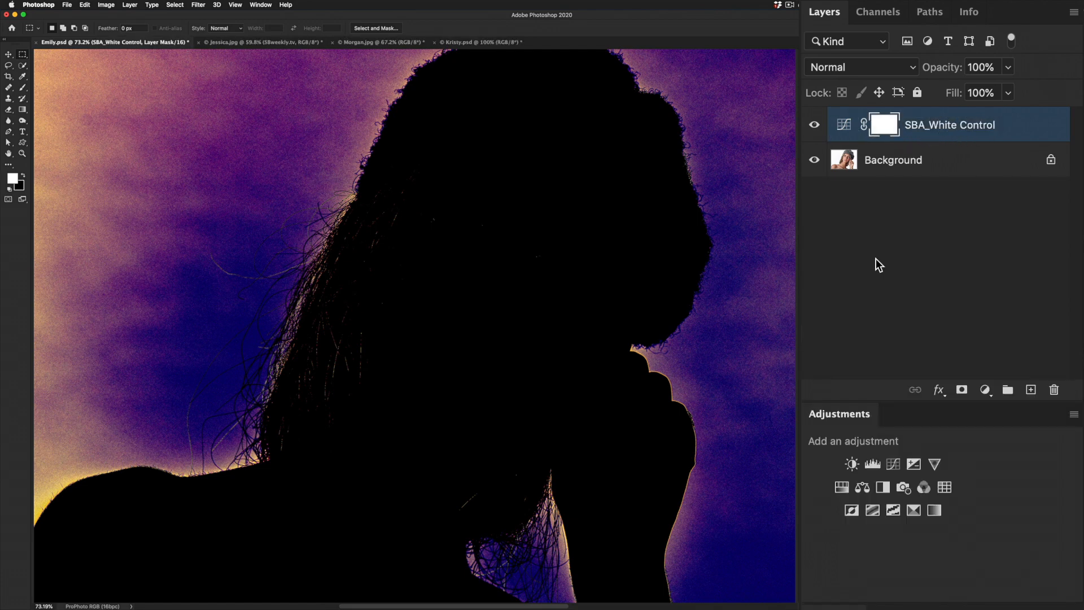
# - Add a second Curves adjustment layer and name it SBA_Step 1
pyautogui.click(984, 390)
pyautogui.click(1008, 491)
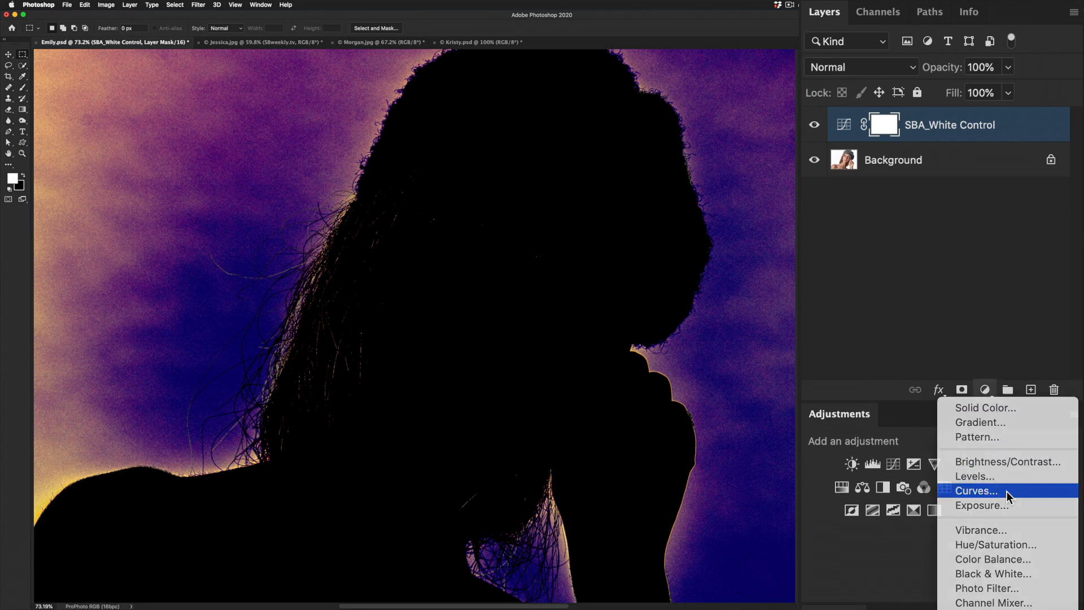
pyautogui.write('SBA')
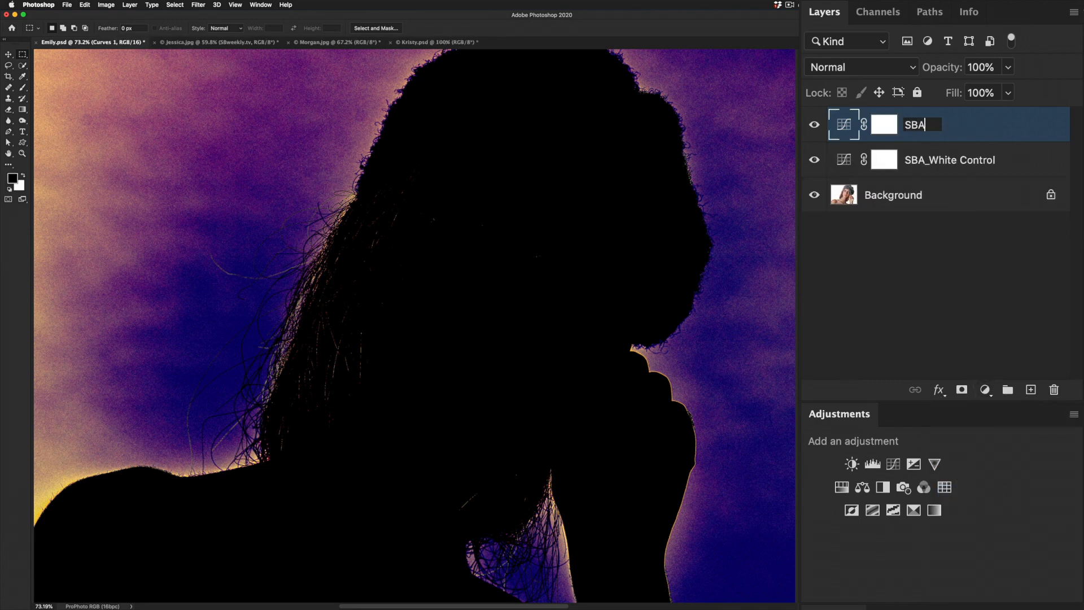
pyautogui.write('_Step 1')
pyautogui.press('Return')
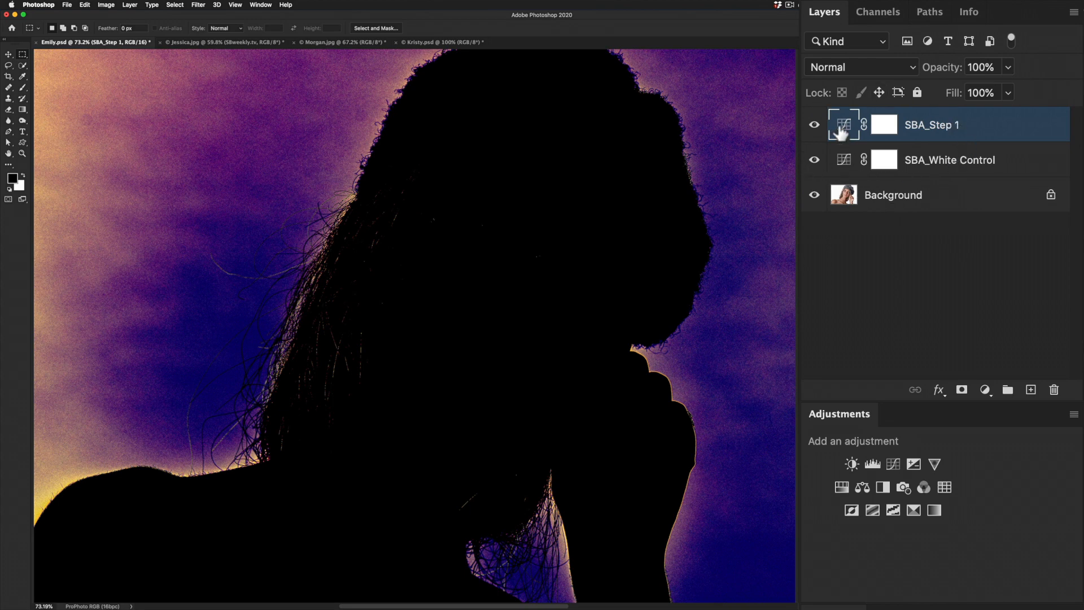
# - Select the SBA_White Control layer and bring it forward one level, above SBA_Step 1
pyautogui.click(848, 161)
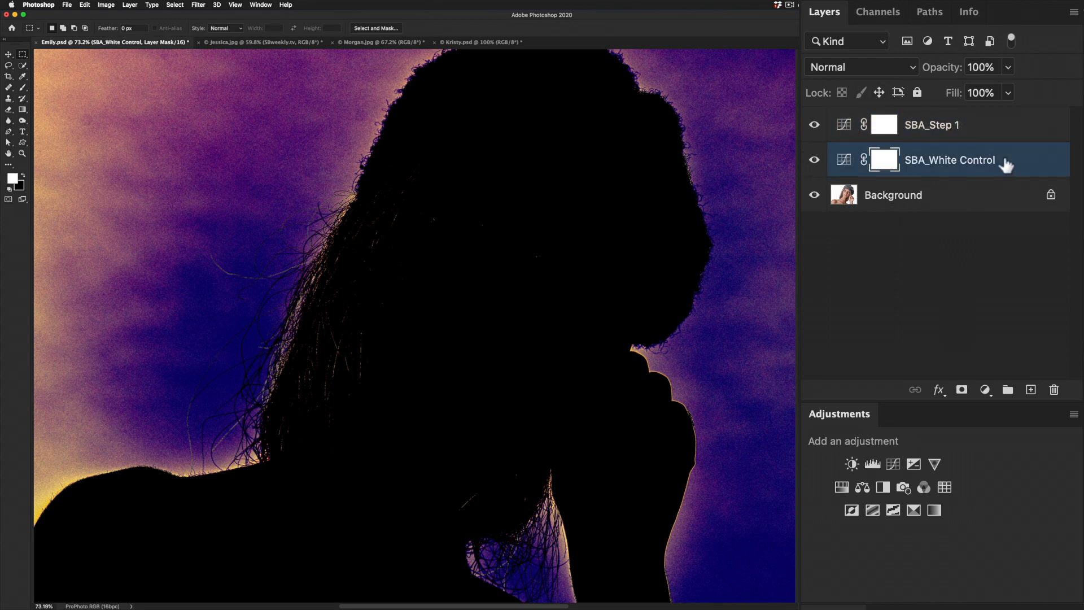
pyautogui.click(130, 4)
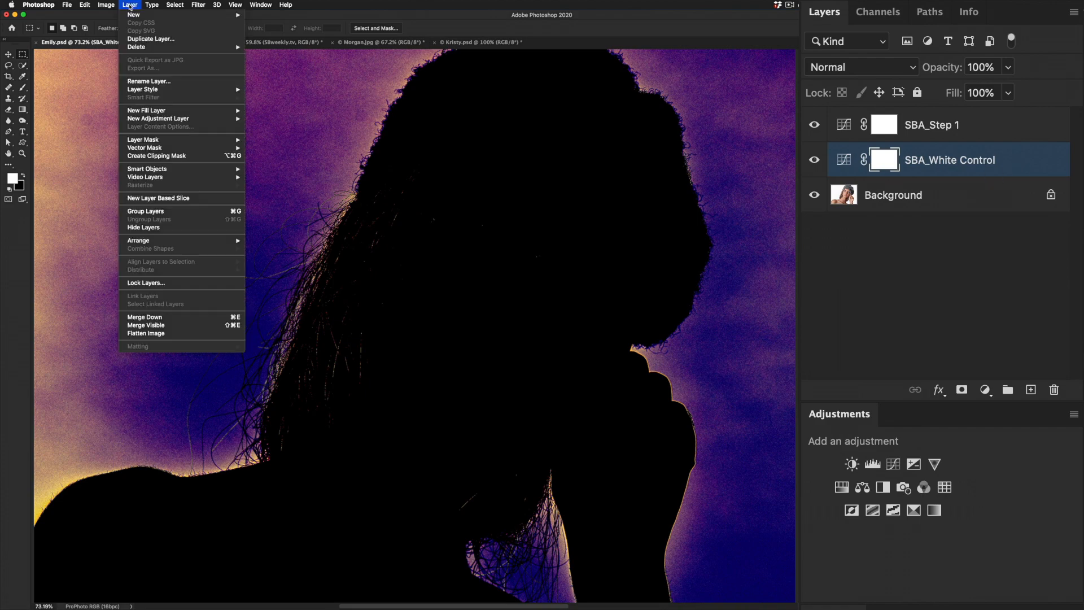
pyautogui.moveTo(169, 241)
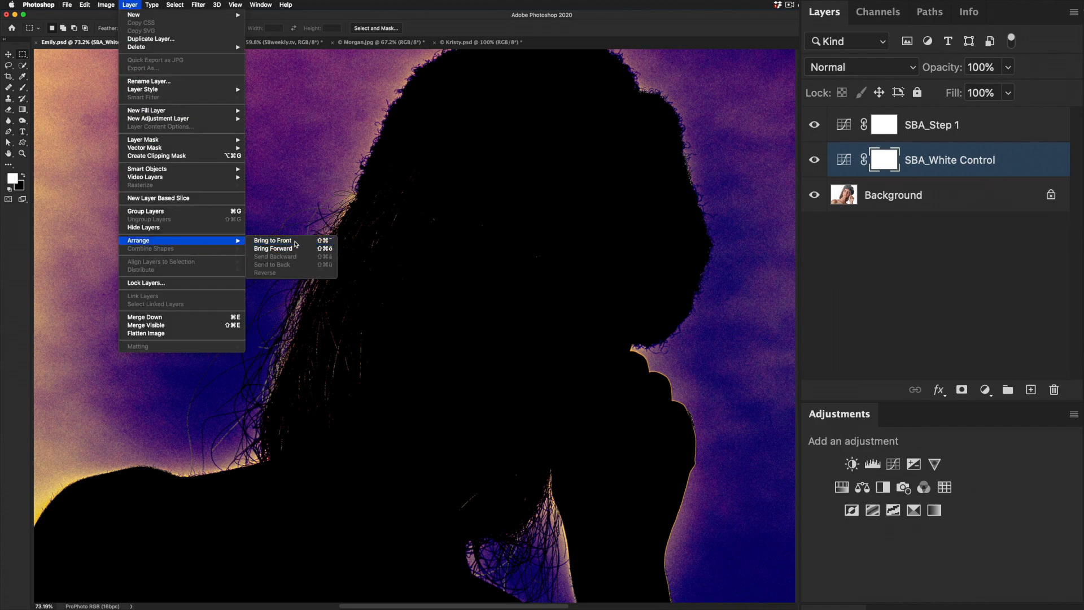
pyautogui.click(308, 249)
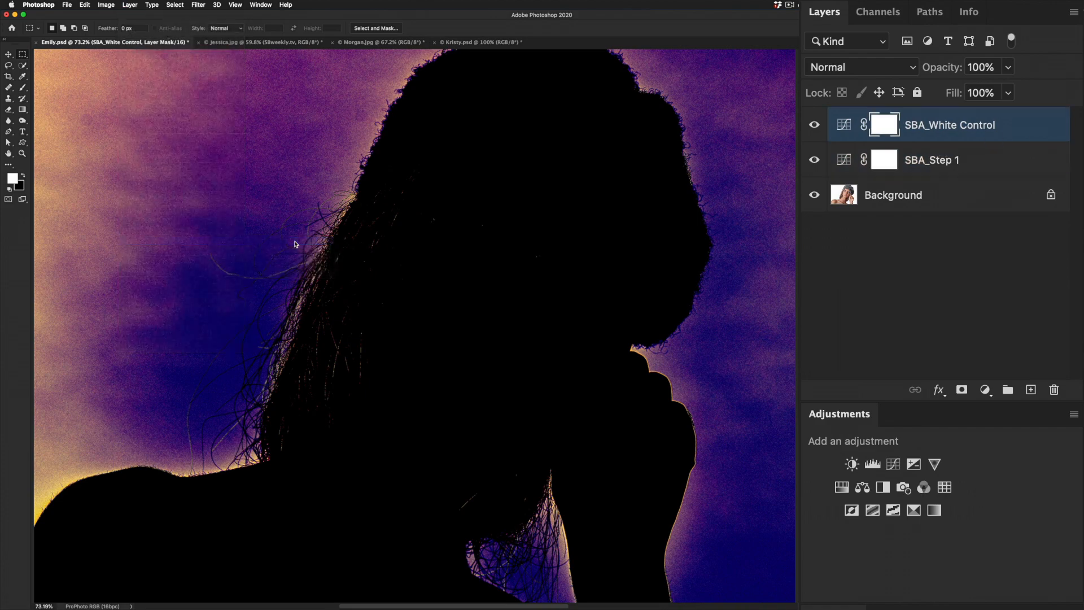
# - Group the SBA_White Control and SBA_Step 1 layers, expand the group and rename it SBA_White Background
pyautogui.keyDown('shift'); pyautogui.click(845, 165); pyautogui.keyUp('shift')
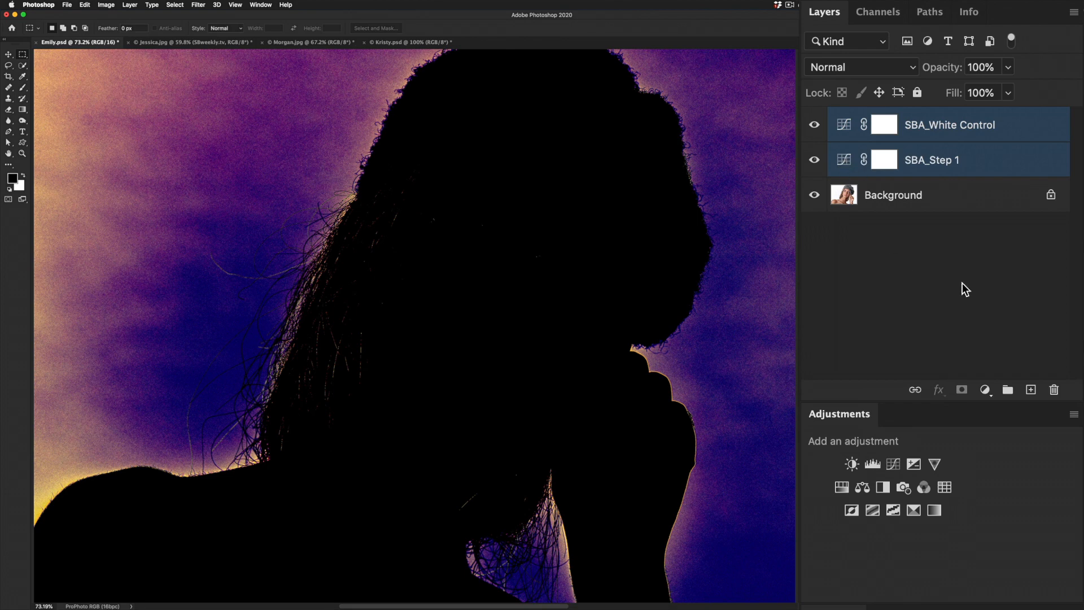
pyautogui.click(1008, 390)
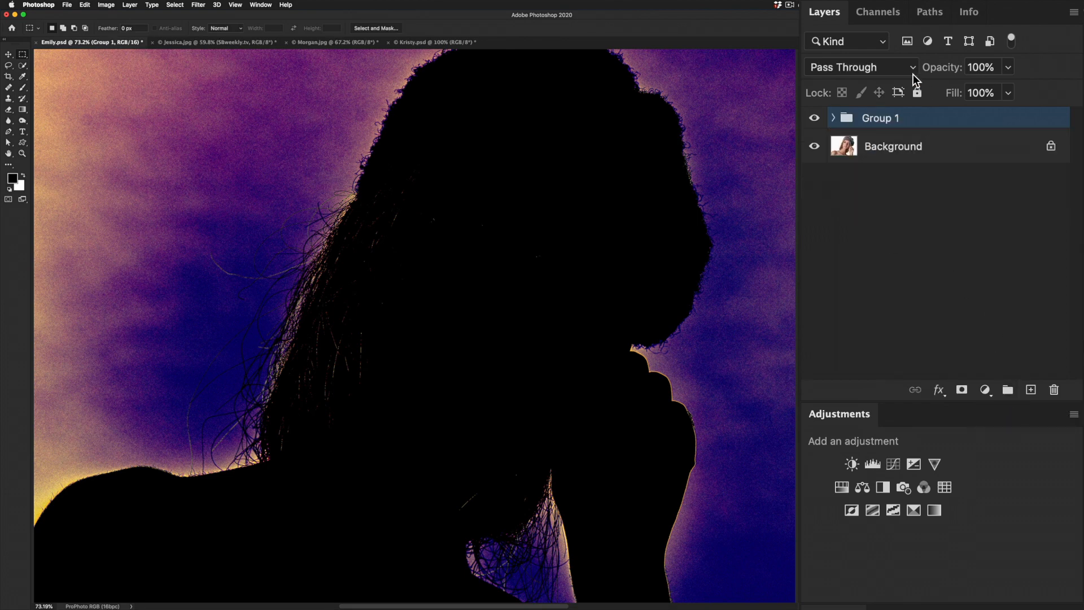
pyautogui.click(832, 118)
pyautogui.doubleClick(877, 118)
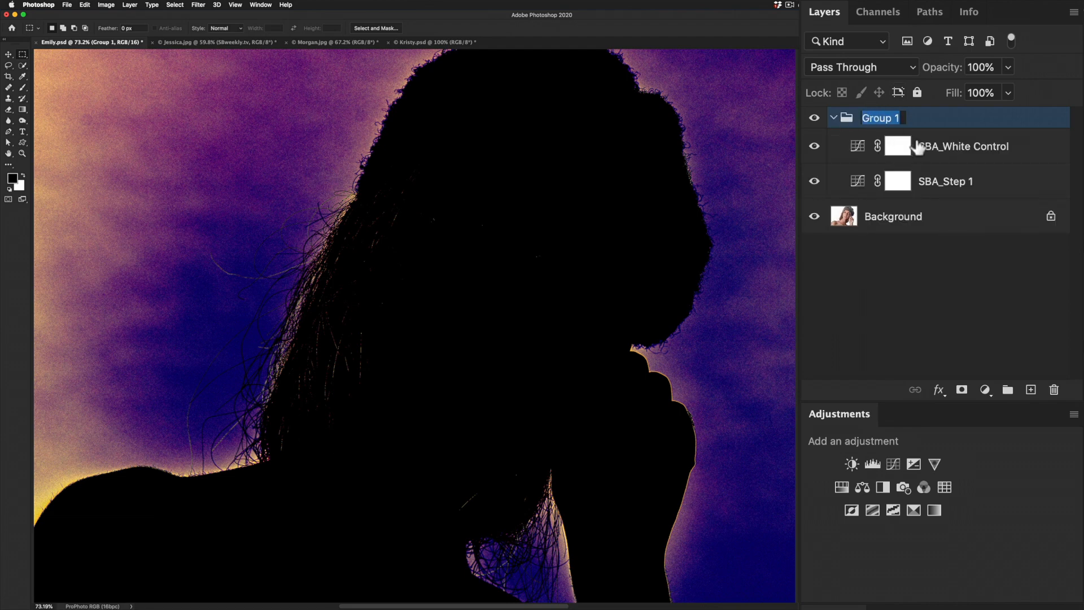
pyautogui.write('SBA_White Background')
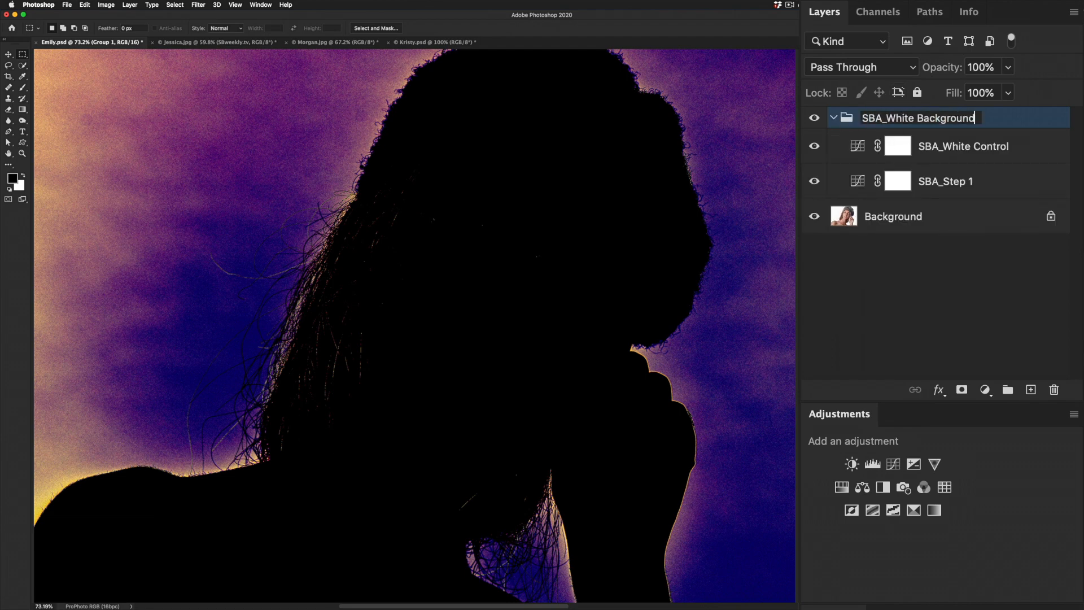
# - Make SBA_Step 1 the active layer and stop recording the CHECK WHITE action
pyautogui.click(856, 181)
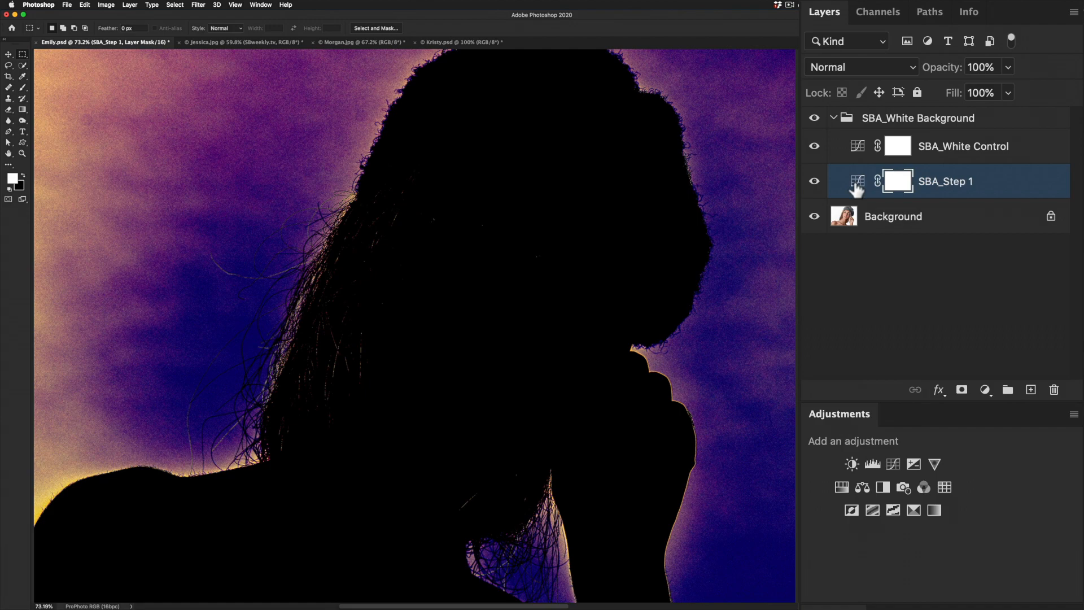
pyautogui.hotkey('alt', 'F9')
pyautogui.click(652, 599)
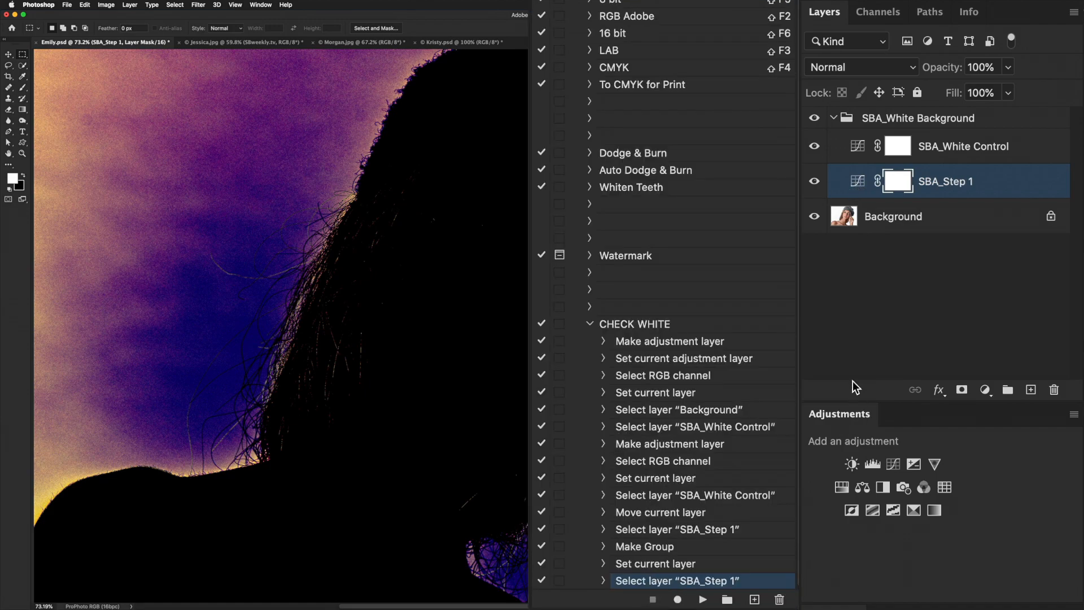
# - Delete the SBA_White Background group and play the CHECK WHITE action to rebuild it on the image
pyautogui.moveTo(844, 120); pyautogui.dragTo(1053, 392)
pyautogui.click(633, 325)
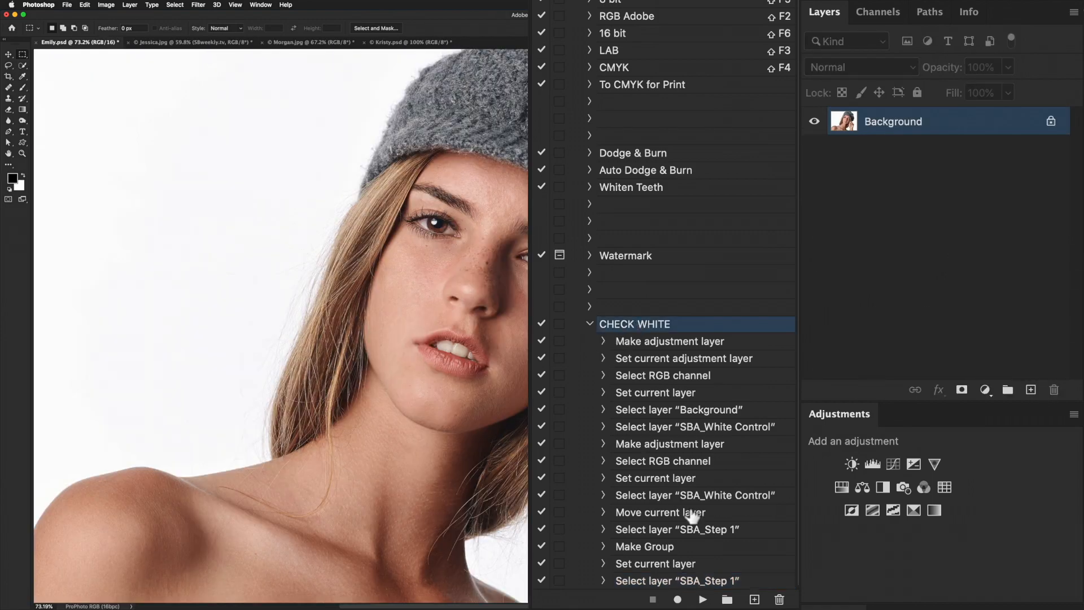
pyautogui.click(704, 599)
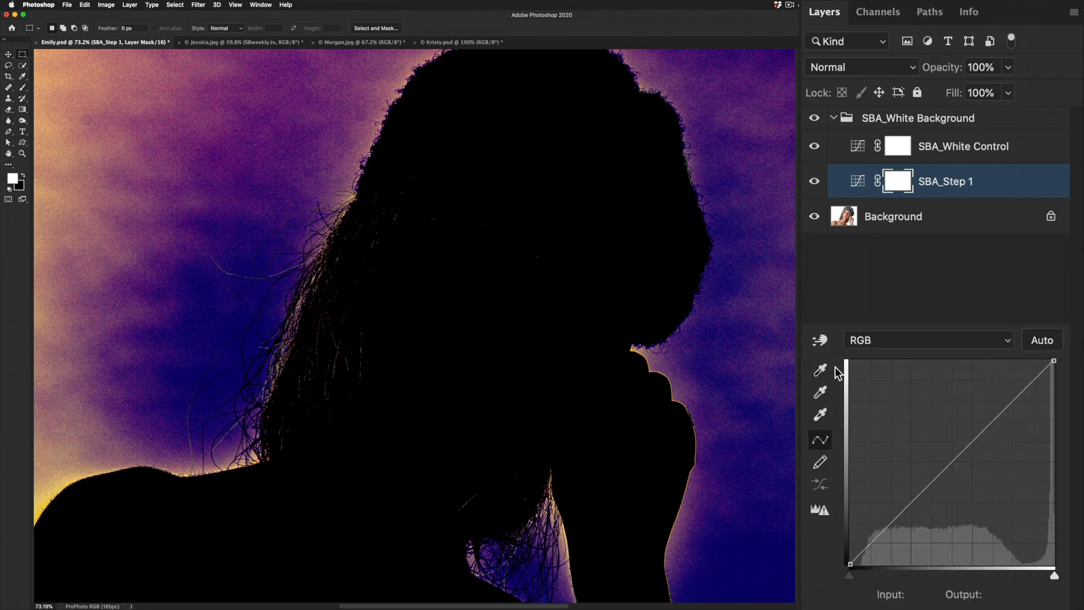
# - On SBA_Step 1, sample the tinted backdrop areas beside the hat and the hair with the Curves white-point eyedropper
pyautogui.click(820, 416)
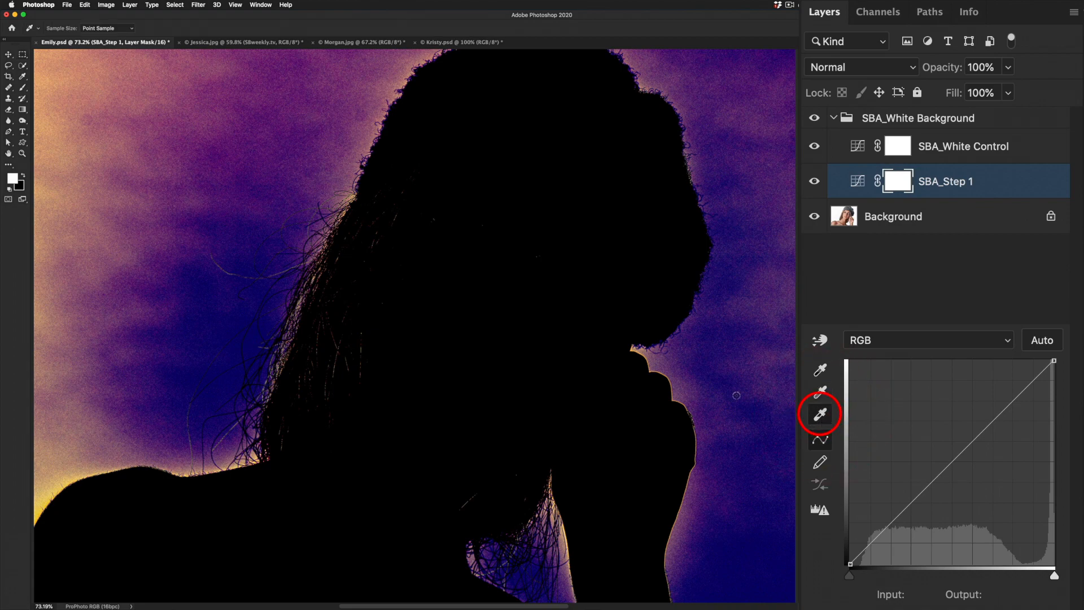
pyautogui.click(688, 353)
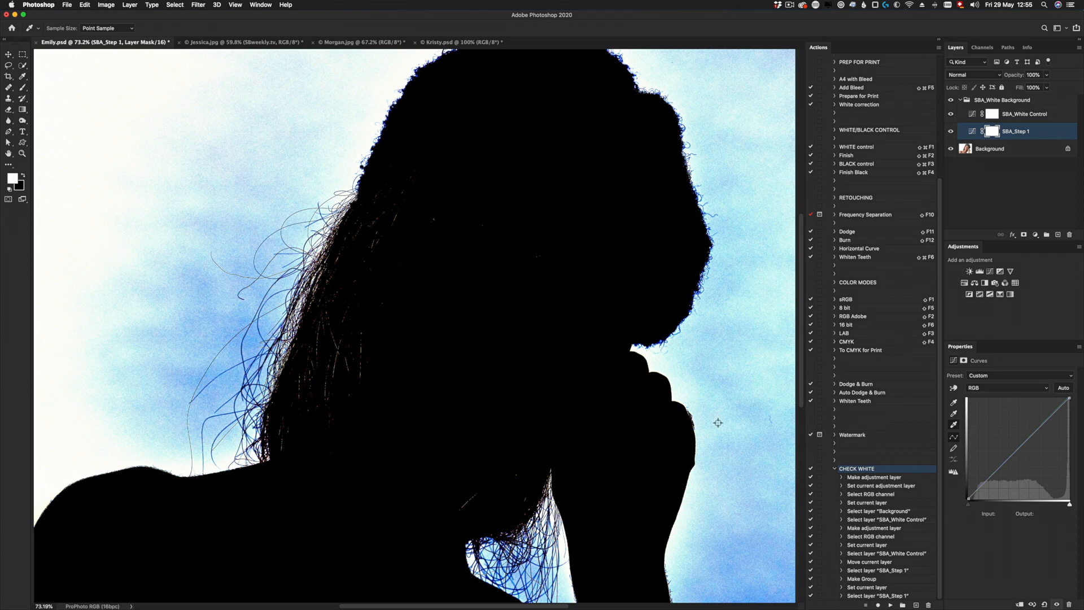
pyautogui.click(243, 322)
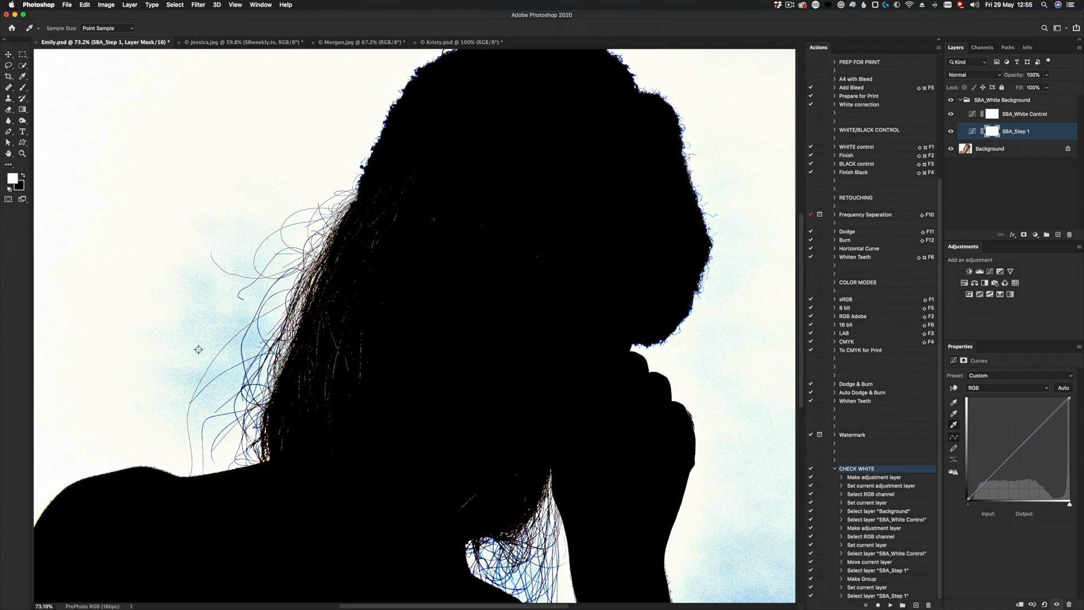
pyautogui.click(253, 341)
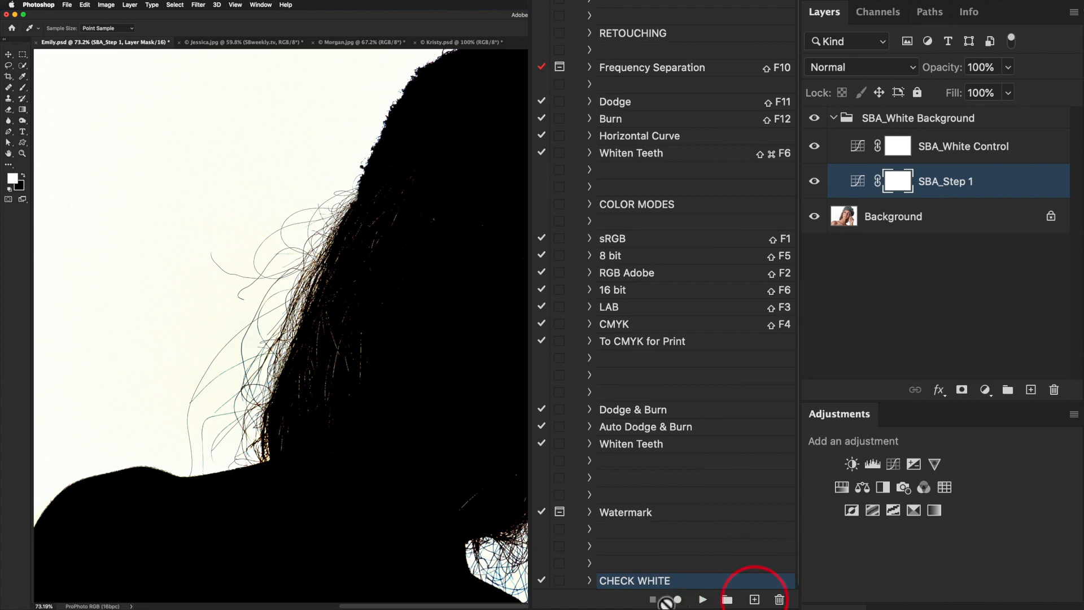
# - Create a new action named CHECK WHITE FINAL in the SB_Default set, coloured green, and start recording it
pyautogui.click(754, 599)
pyautogui.write('CHECK WHITE FINAL')
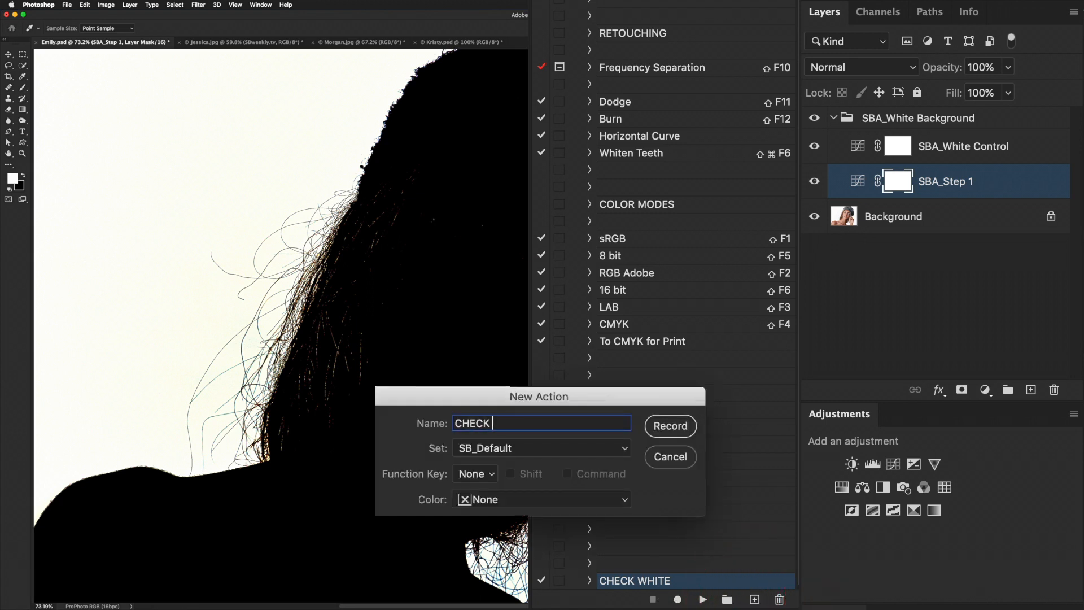
pyautogui.click(497, 500)
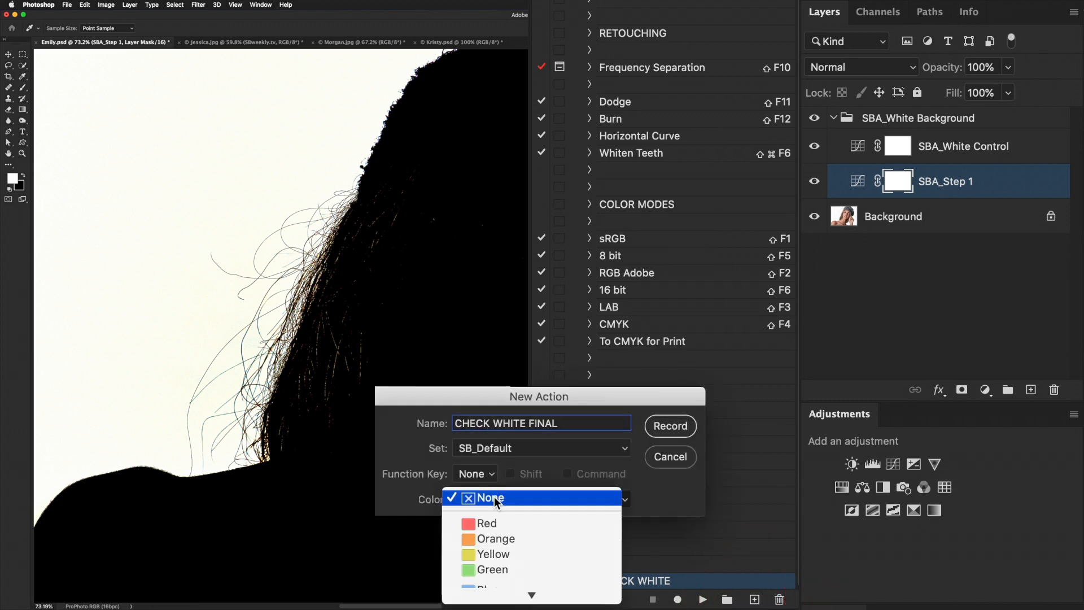
pyautogui.click(495, 571)
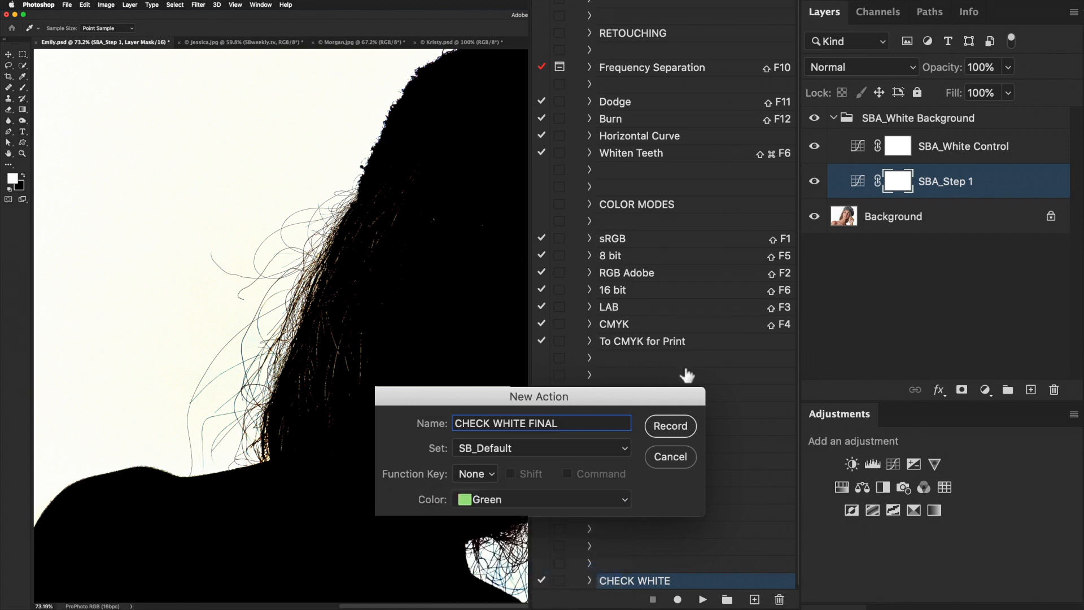
pyautogui.click(668, 428)
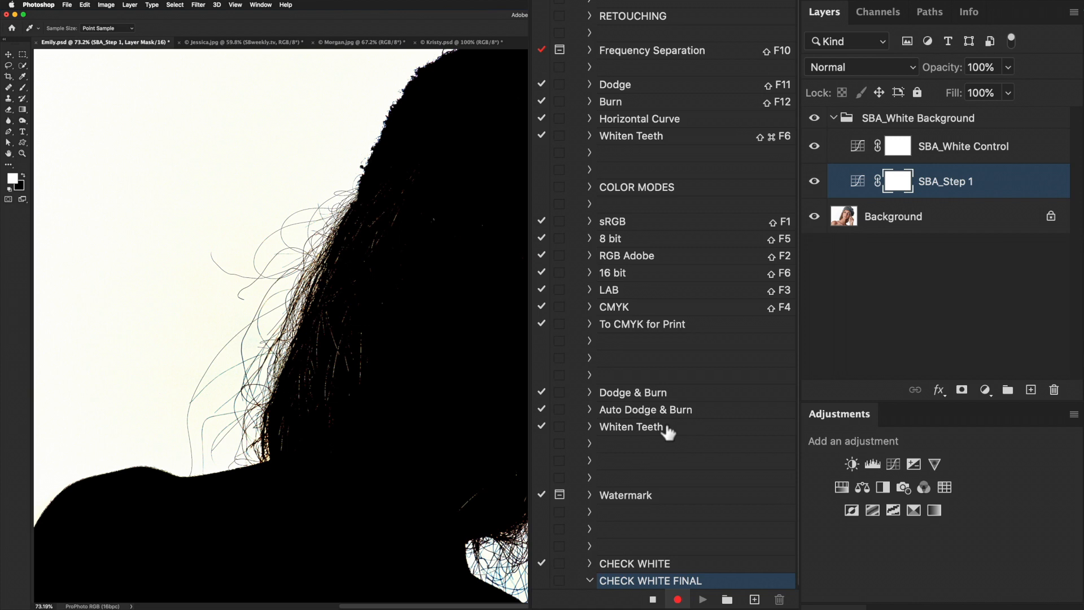
# - Load the RGB channel as a selection and add it as a layer mask on the SBA_White Background group
pyautogui.click(891, 120)
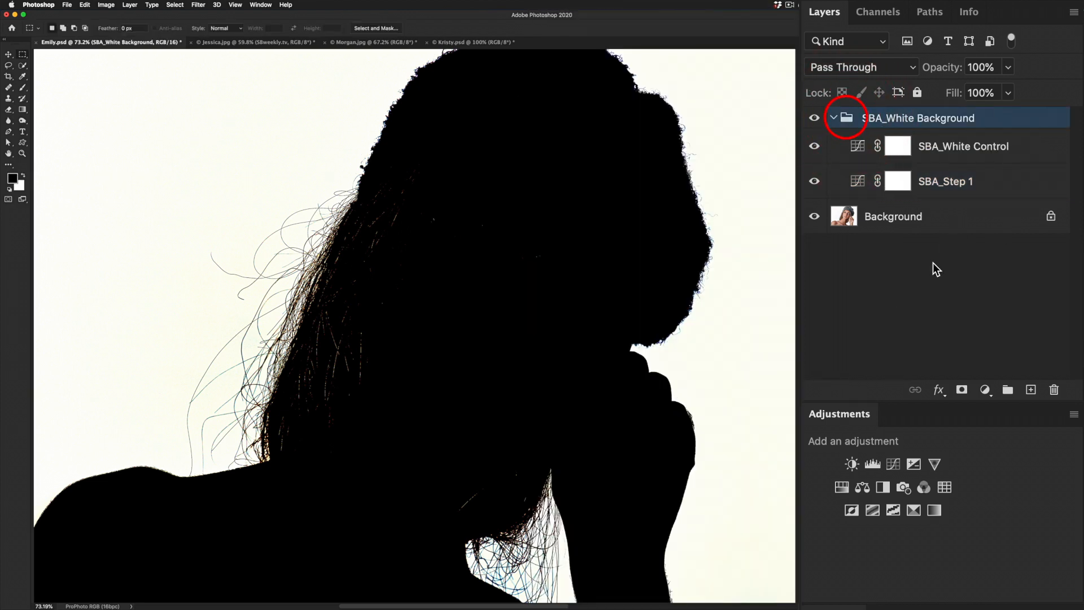
pyautogui.click(876, 16)
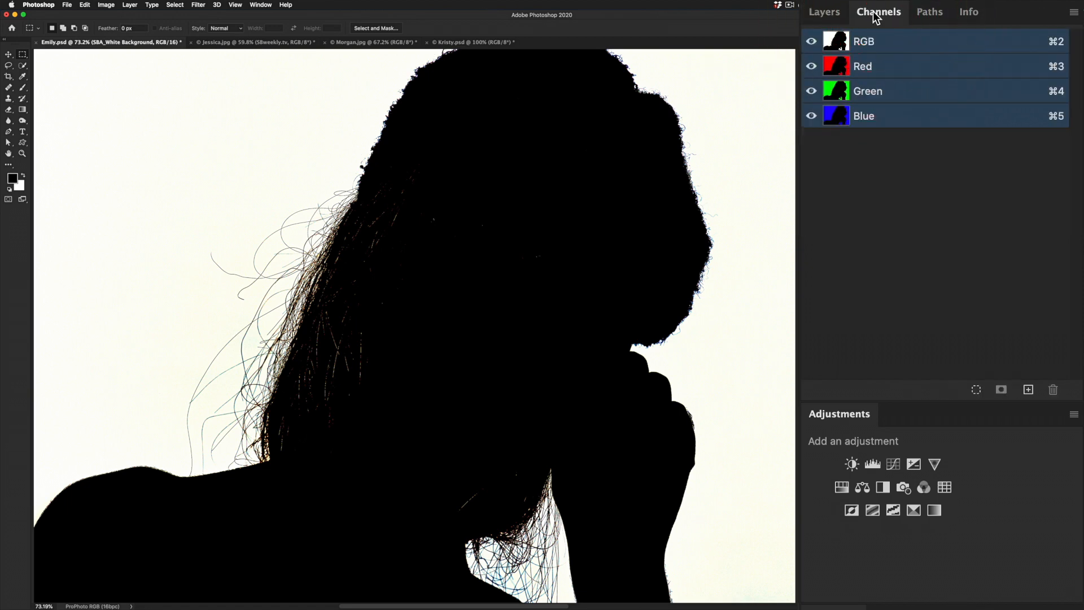
pyautogui.keyDown('super'); pyautogui.click(836, 43); pyautogui.keyUp('super')
pyautogui.keyDown('super'); pyautogui.click(835, 42); pyautogui.keyUp('super')
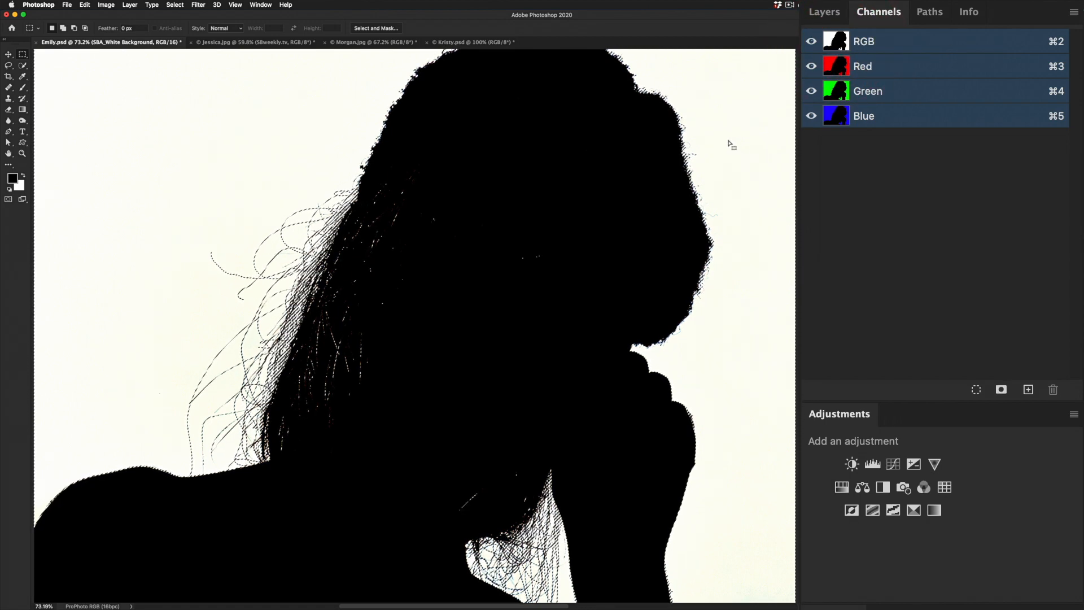
pyautogui.click(823, 15)
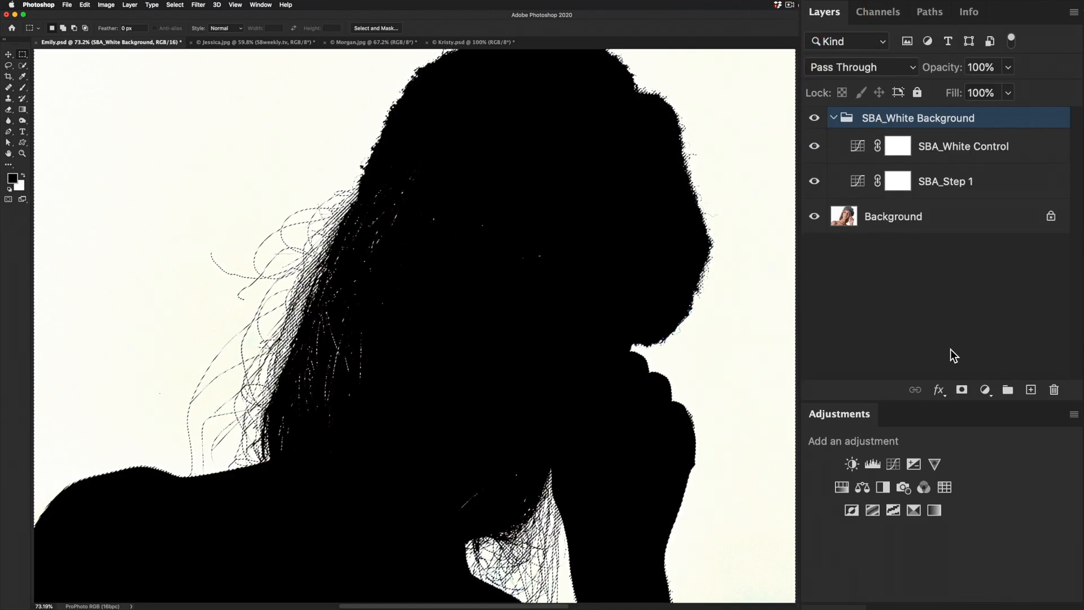
pyautogui.click(962, 391)
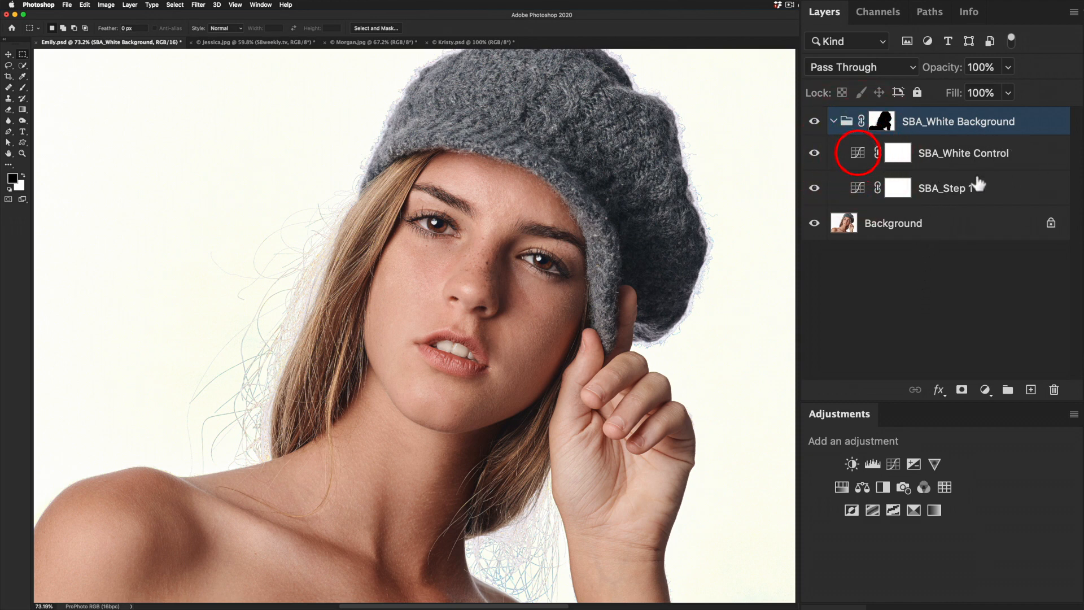
# - Check the hat's masked edge up close, hide the SBA_White Control layer and fit the image on screen
pyautogui.scroll(5, 716, 317)
pyautogui.scroll(1, 718, 318)
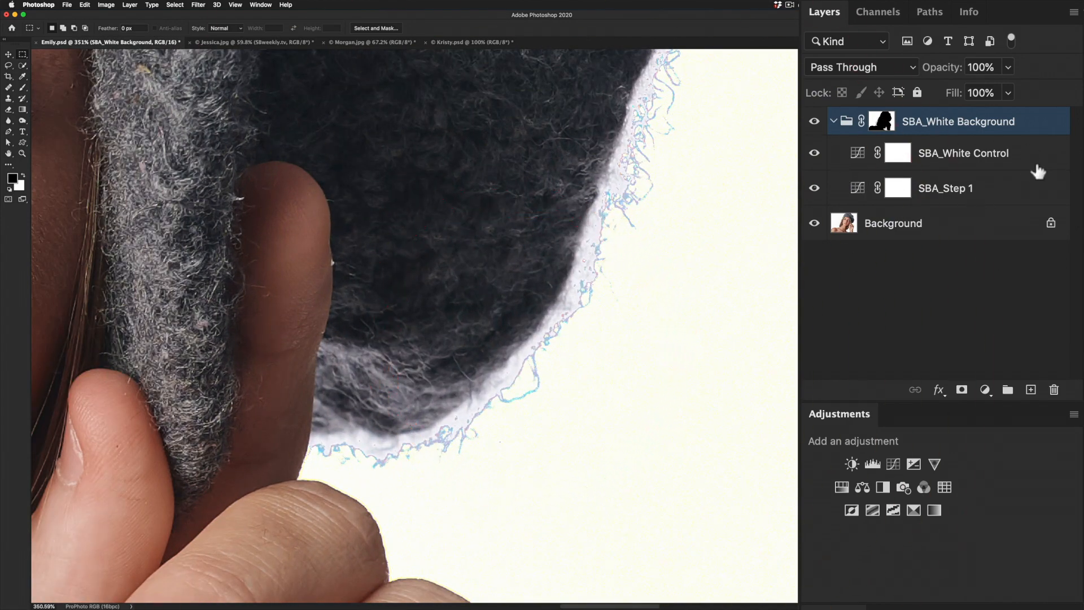
pyautogui.click(860, 151)
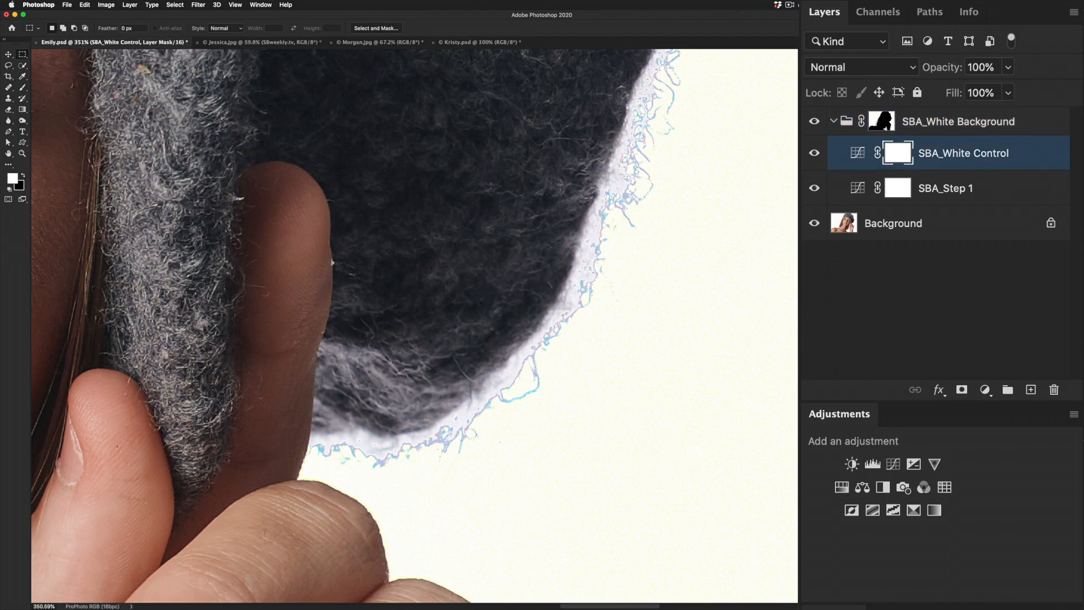
pyautogui.click(813, 151)
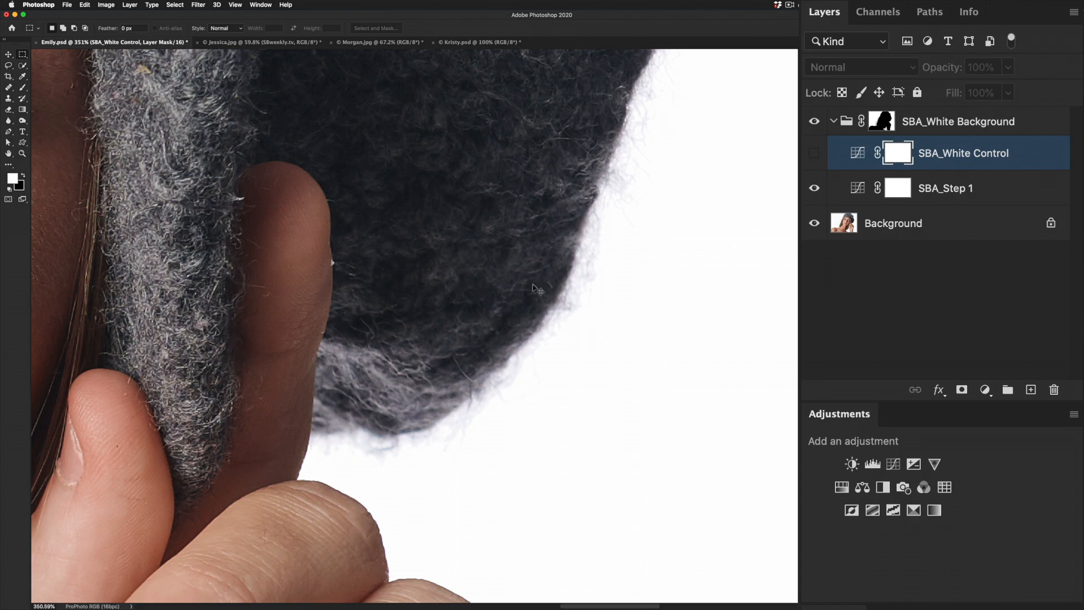
pyautogui.press('super+0')
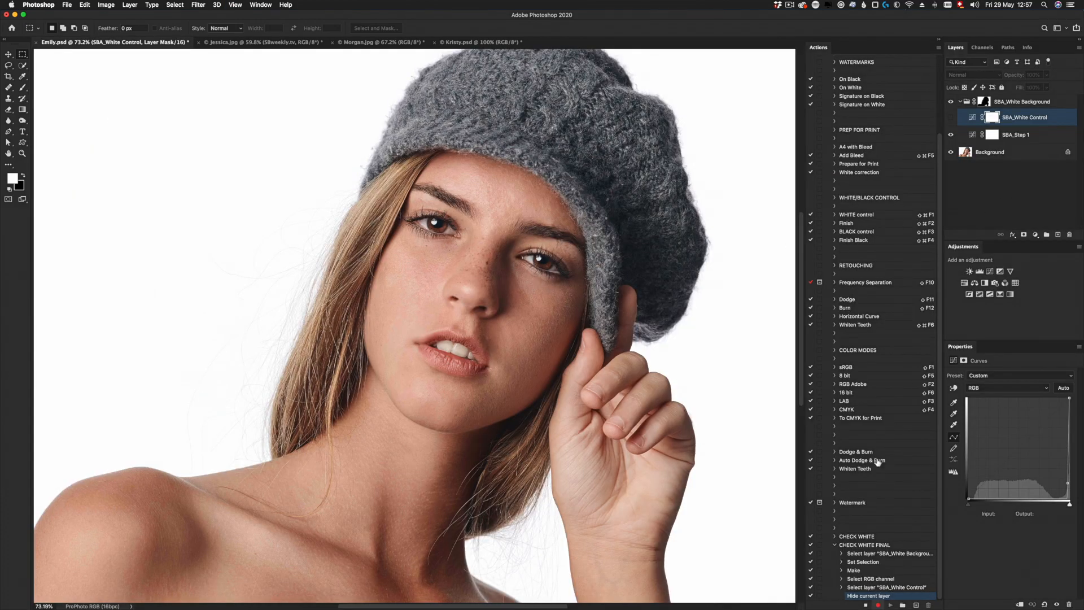
# - Stop recording the CHECK WHITE FINAL action and show the actions in Button Mode
pyautogui.click(866, 605)
pyautogui.click(938, 47)
pyautogui.click(958, 51)
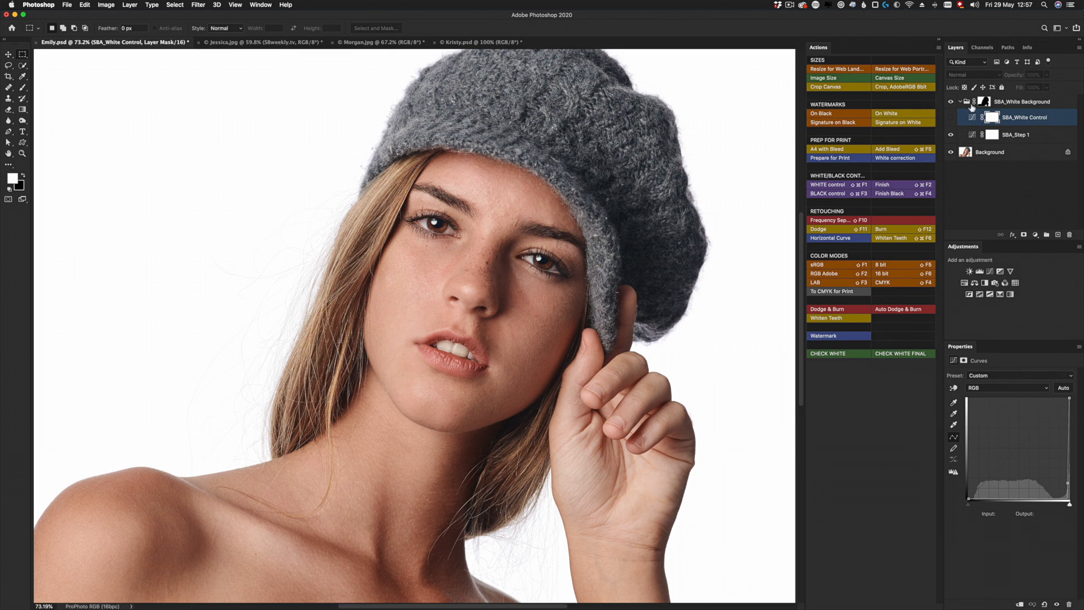
# - Delete the masked SBA_White Background group and run CHECK WHITE again on the bare Background layer
pyautogui.moveTo(970, 106); pyautogui.dragTo(1071, 235)
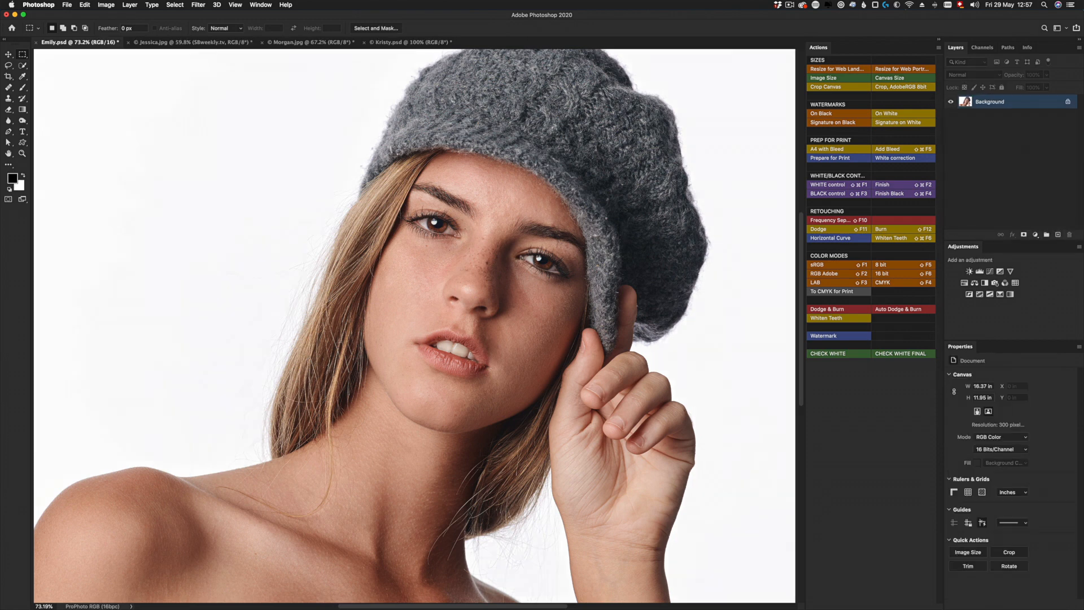
pyautogui.click(830, 354)
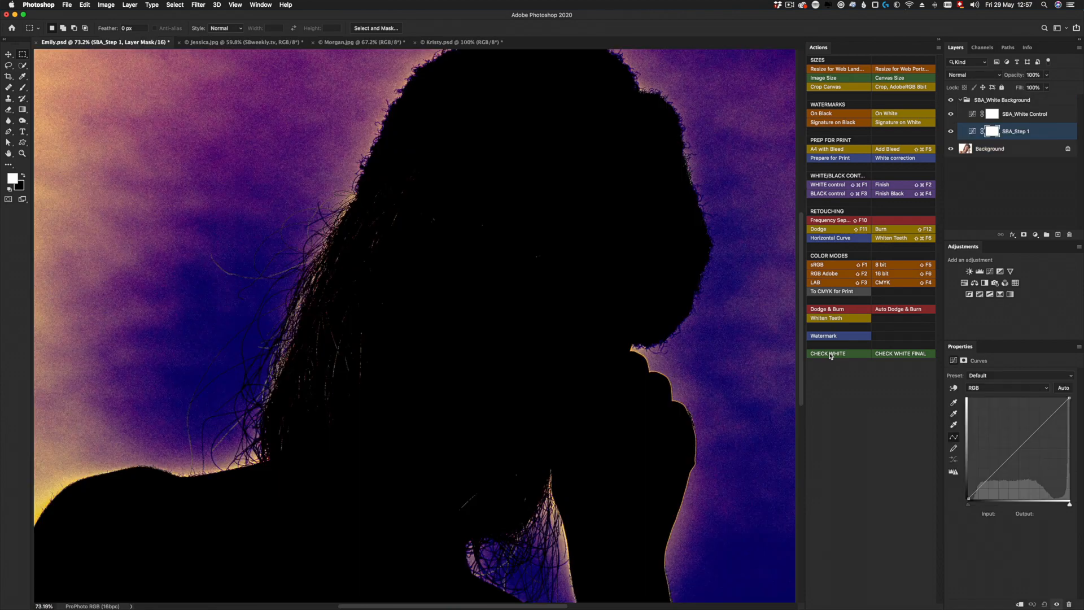
# - Whiten the backdrop by sampling it with the SBA_Step 1 white-point eyedropper and run the CHECK WHITE FINAL action
pyautogui.click(954, 425)
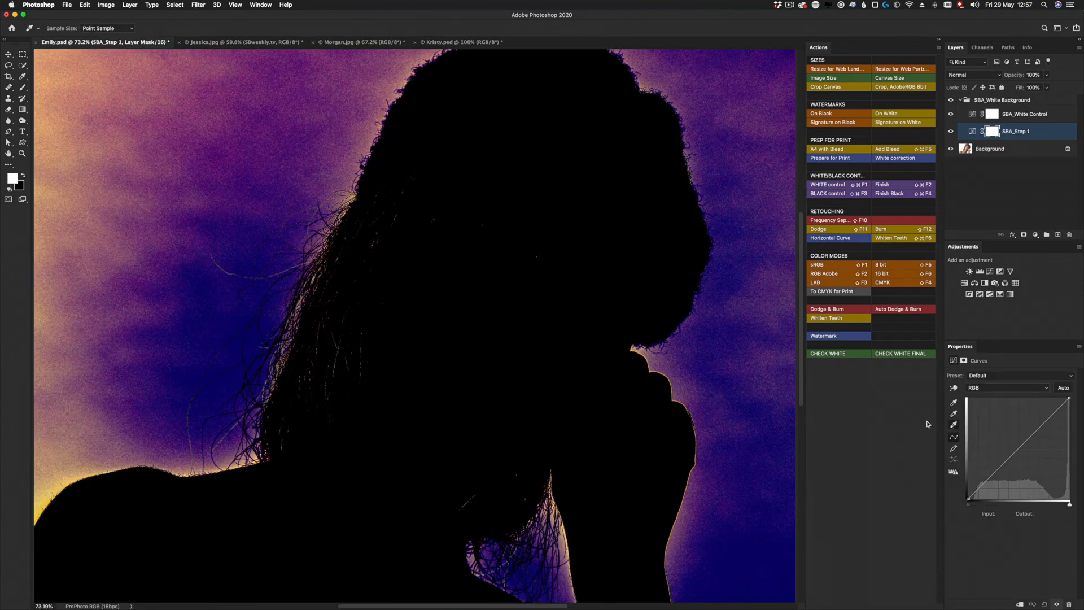
pyautogui.click(745, 408)
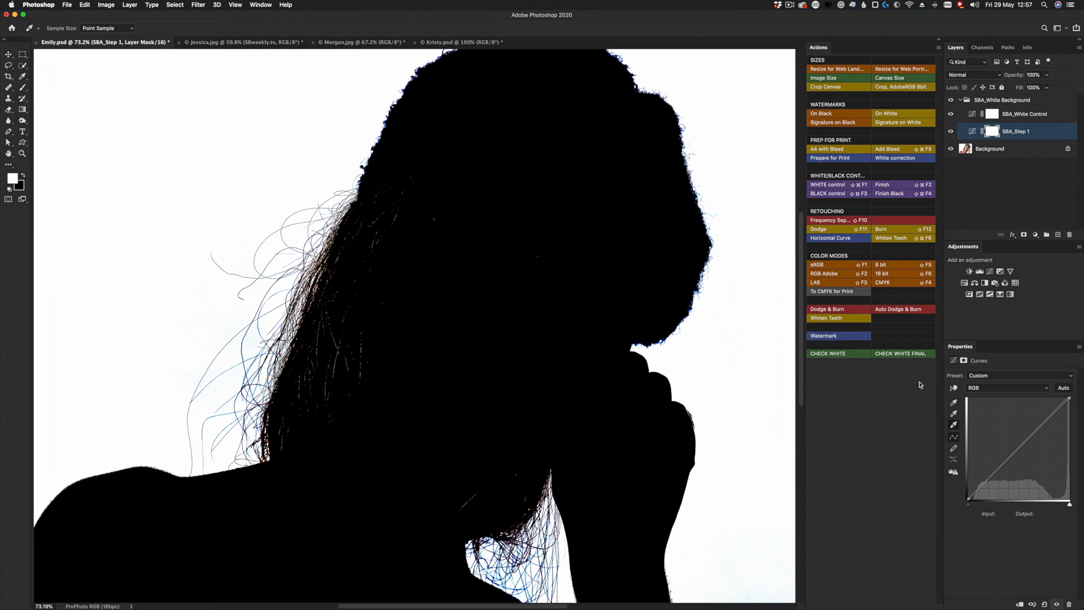
pyautogui.click(903, 354)
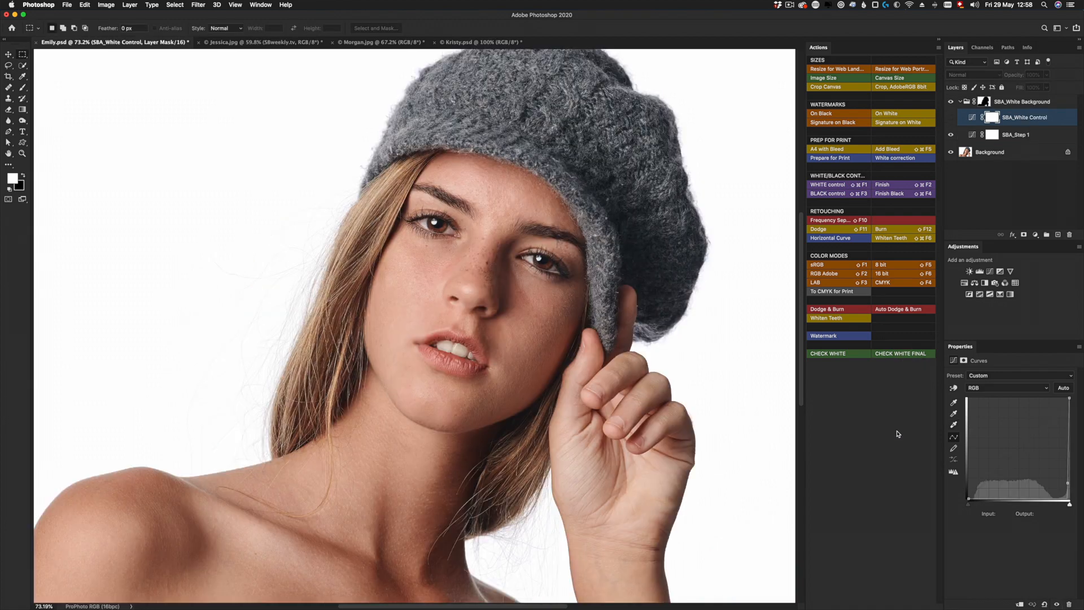
# - Display the SBA_White Background group's layer mask and examine its edges along the loose hair strands
pyautogui.keyDown('alt'); pyautogui.click(985, 103); pyautogui.keyUp('alt')
pyautogui.scroll(-1, 336, 240)
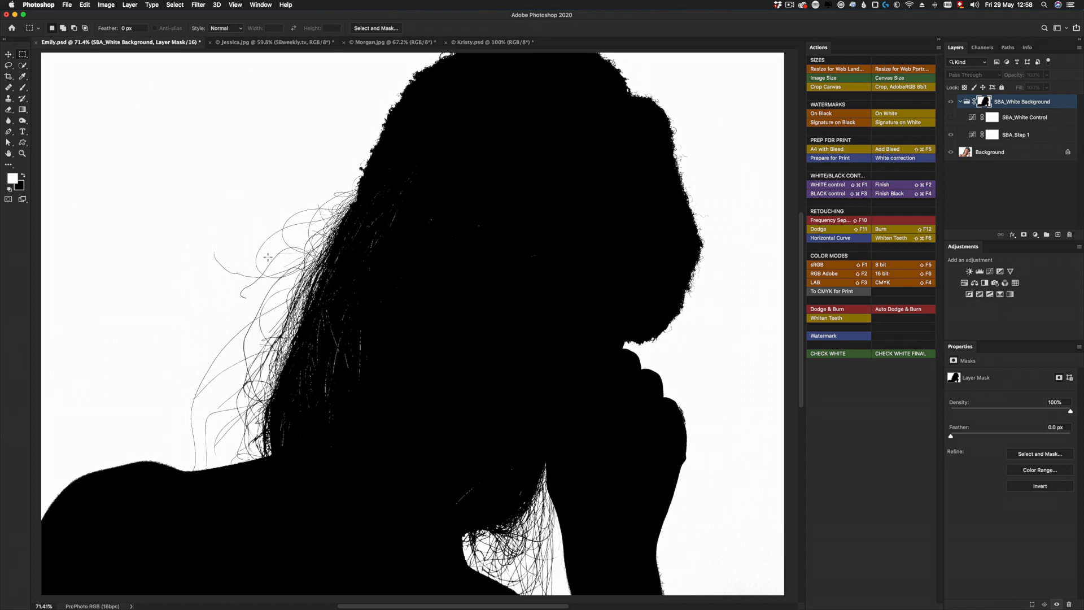
pyautogui.scroll(10, 267, 257)
pyautogui.scroll(8, 267, 257)
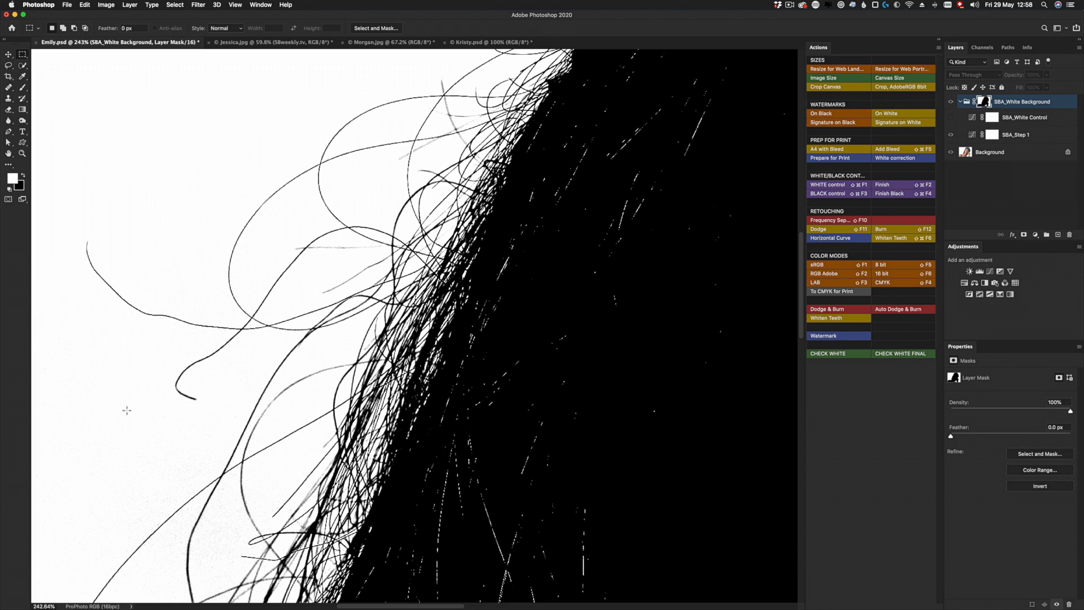
pyautogui.press('super+0')
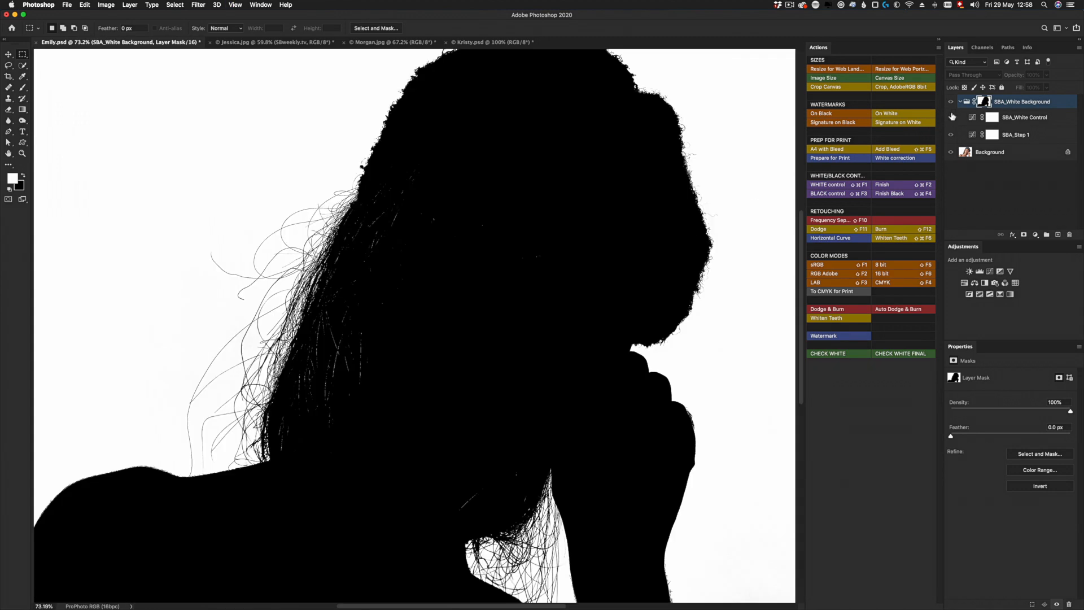
pyautogui.click(951, 102)
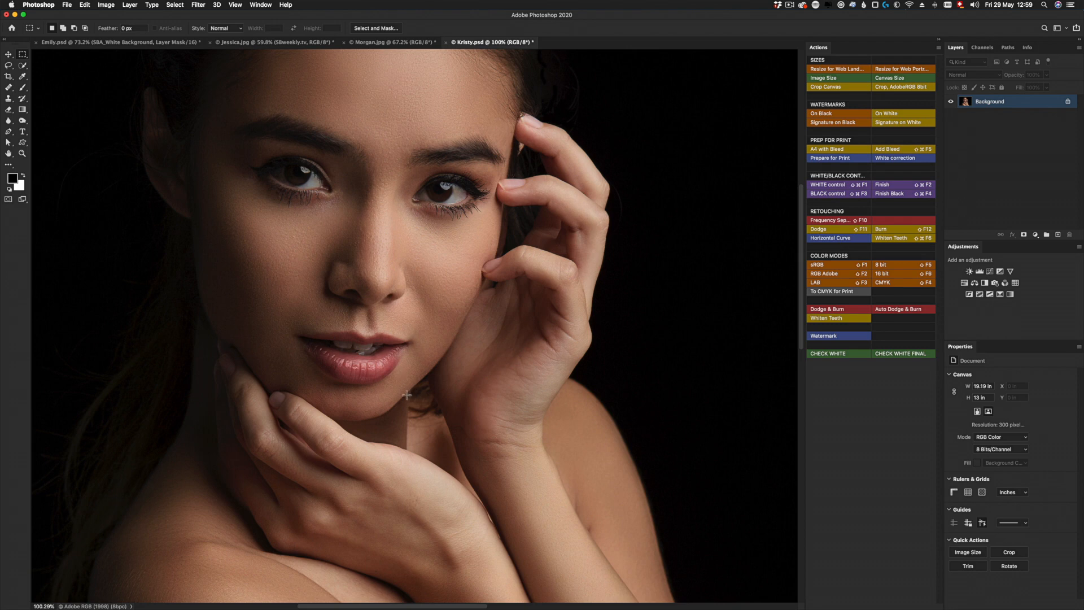
# - Turn off Button Mode for the actions and start recording a new blue action named CHECK BLACK in the SB_Default set
pyautogui.scroll(2, 176, 242)
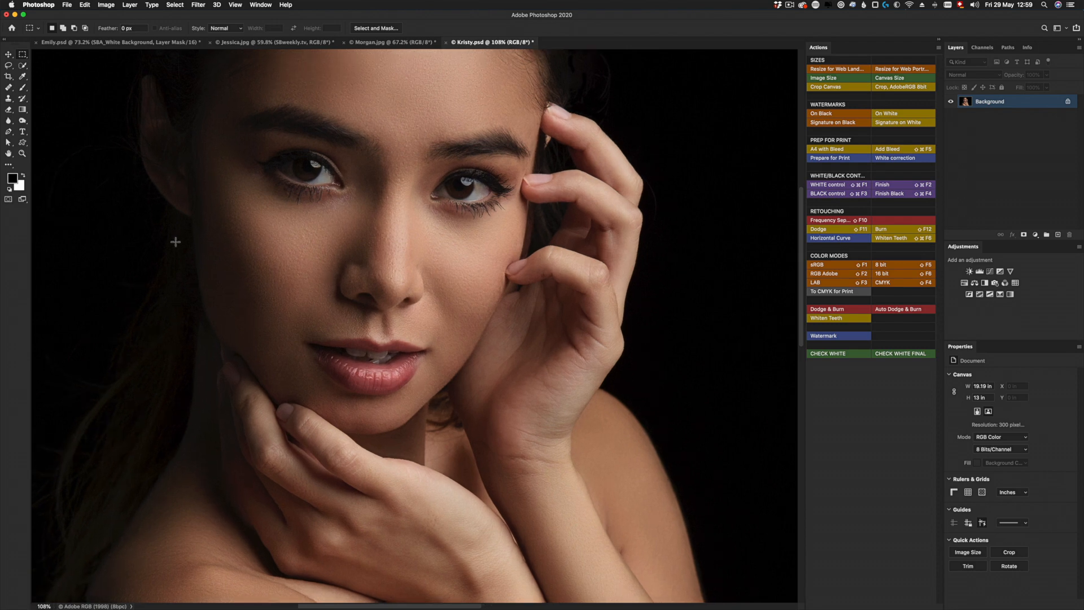
pyautogui.moveTo(283, 242); pyautogui.dragTo(259, 260)
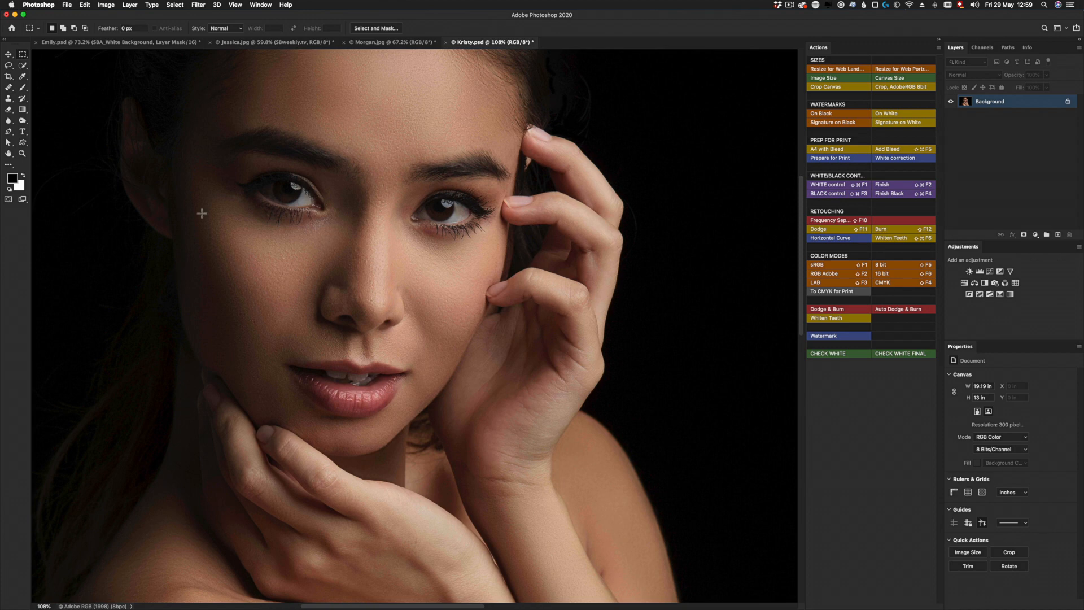
pyautogui.click(938, 48)
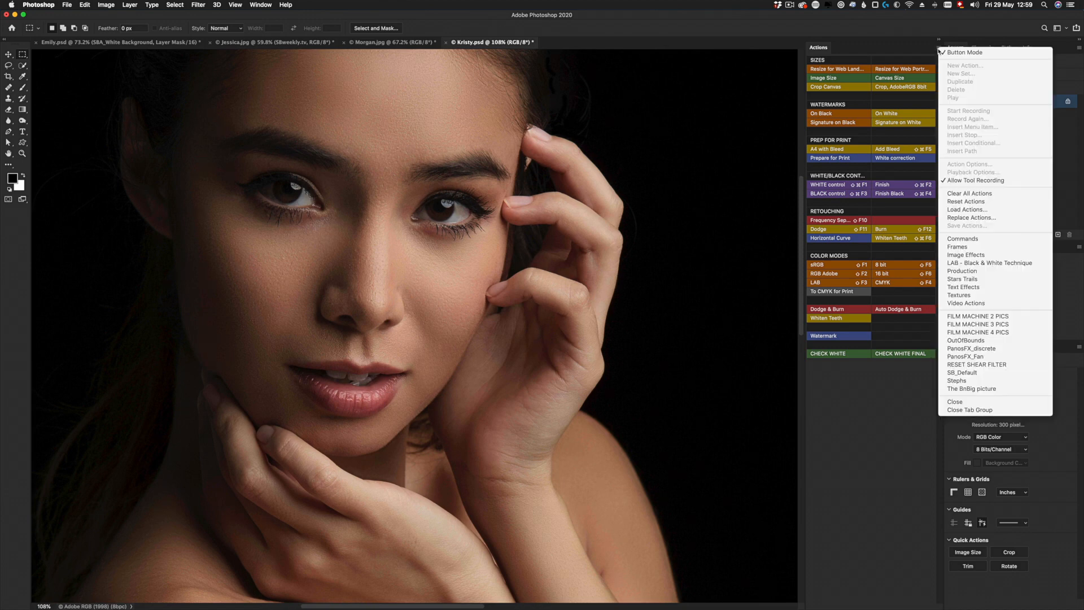
pyautogui.click(951, 53)
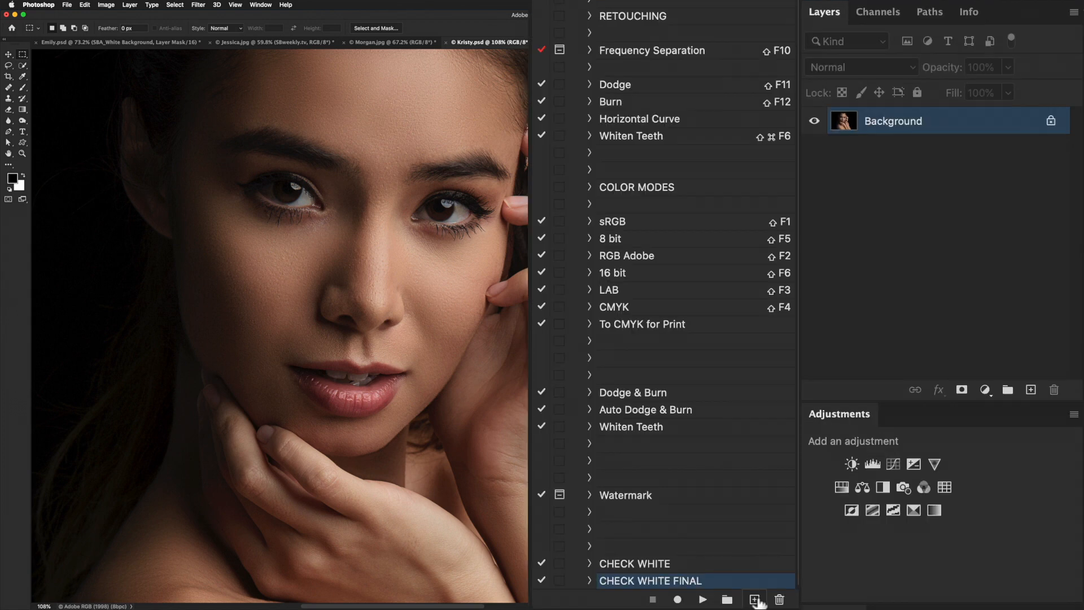
pyautogui.click(916, 605)
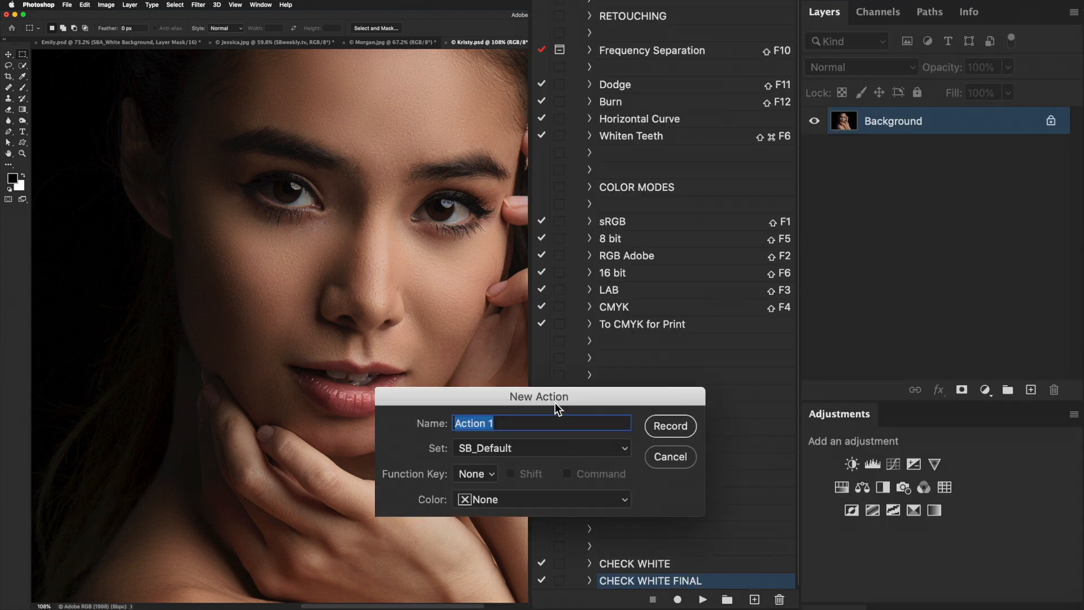
pyautogui.write('CHECK BLACK')
pyautogui.click(507, 498)
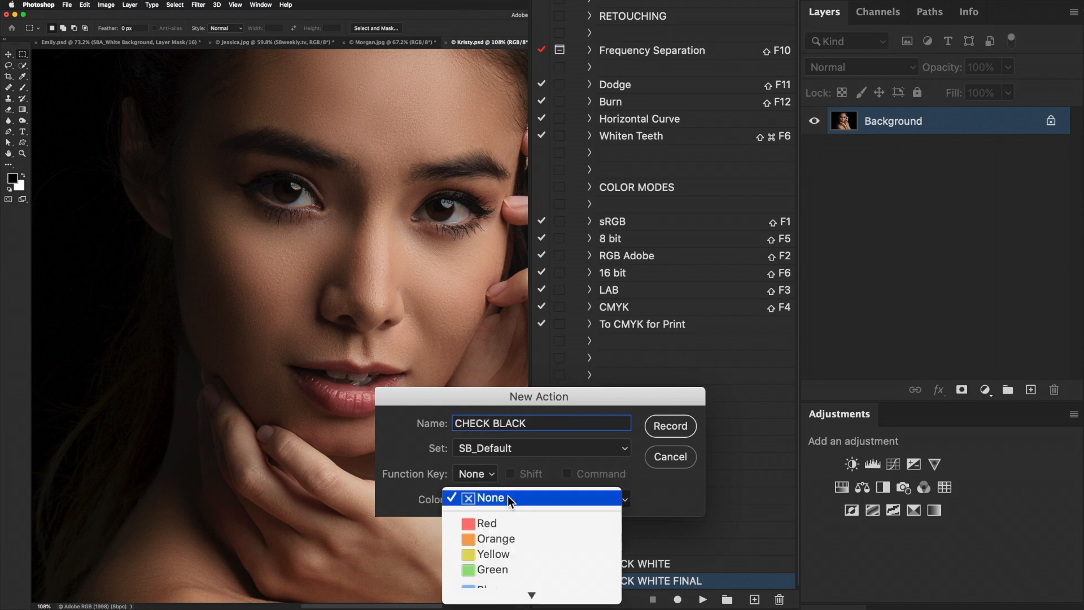
pyautogui.click(503, 561)
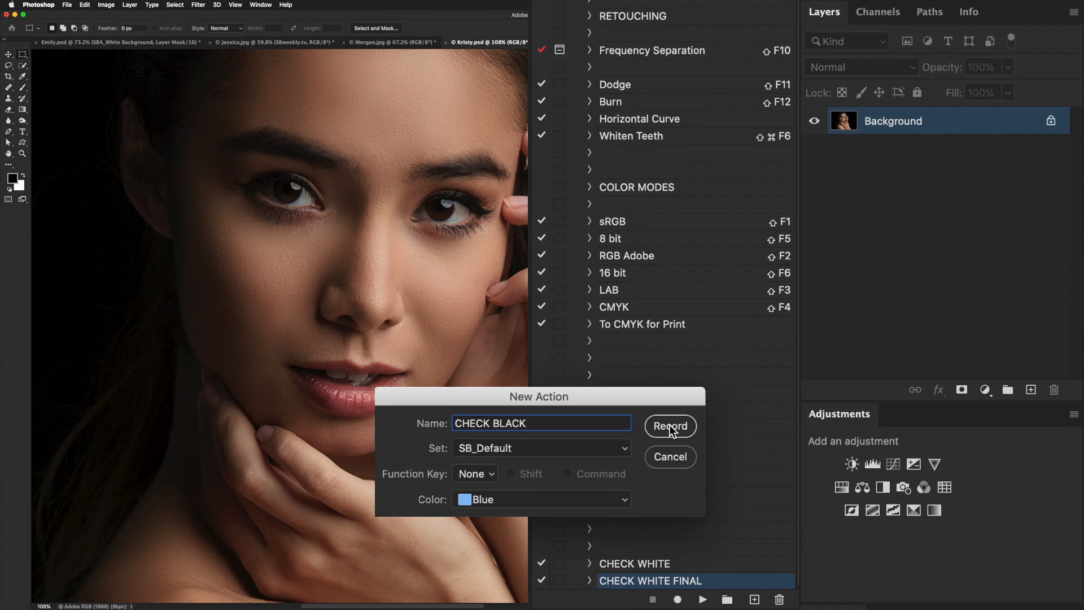
pyautogui.click(669, 426)
# - Add a Curves adjustment layer that brightens the shadows to an almost vertical curve and rename it SBA_Check Black
pyautogui.click(985, 389)
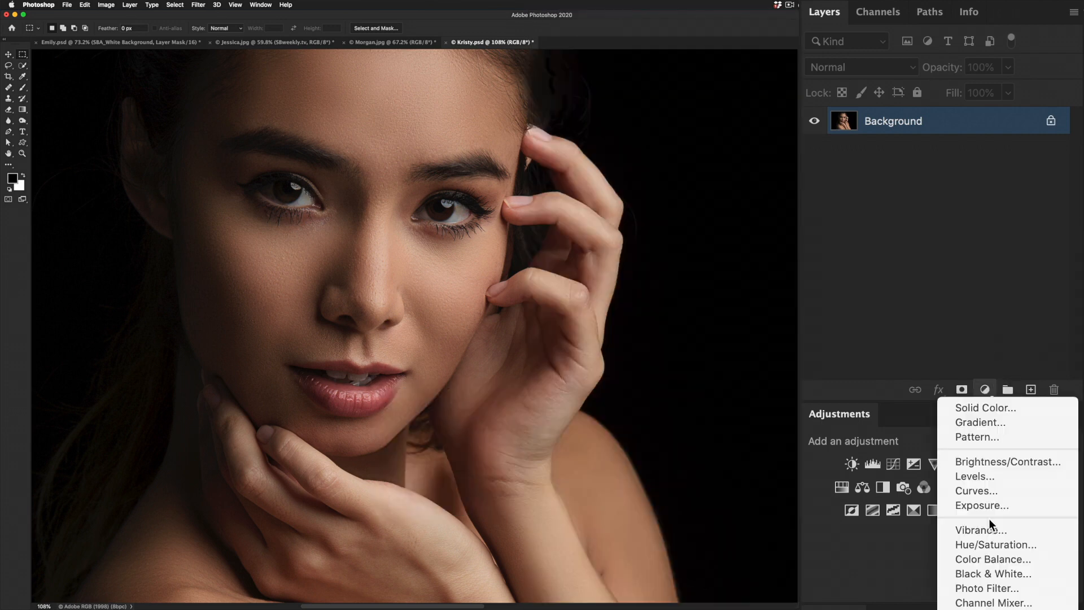
pyautogui.click(978, 491)
pyautogui.moveTo(990, 424); pyautogui.dragTo(853, 398)
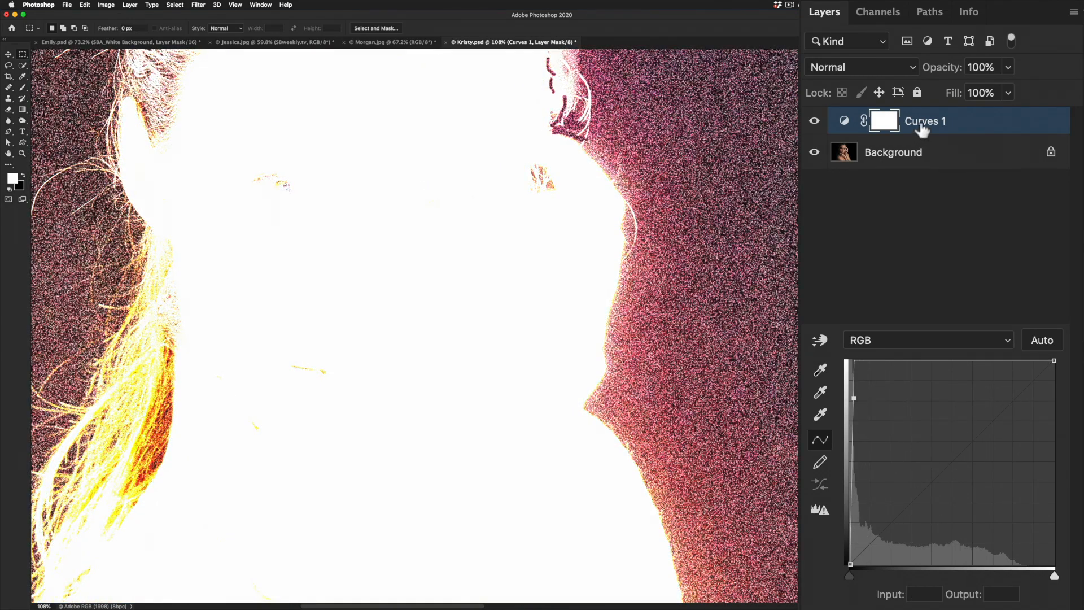
pyautogui.doubleClick(921, 127)
pyautogui.write('SBA_Check Black')
pyautogui.press('Return')
# - Add a second, unaltered Curves adjustment layer and rename it SBA_Step 1
pyautogui.click(985, 390)
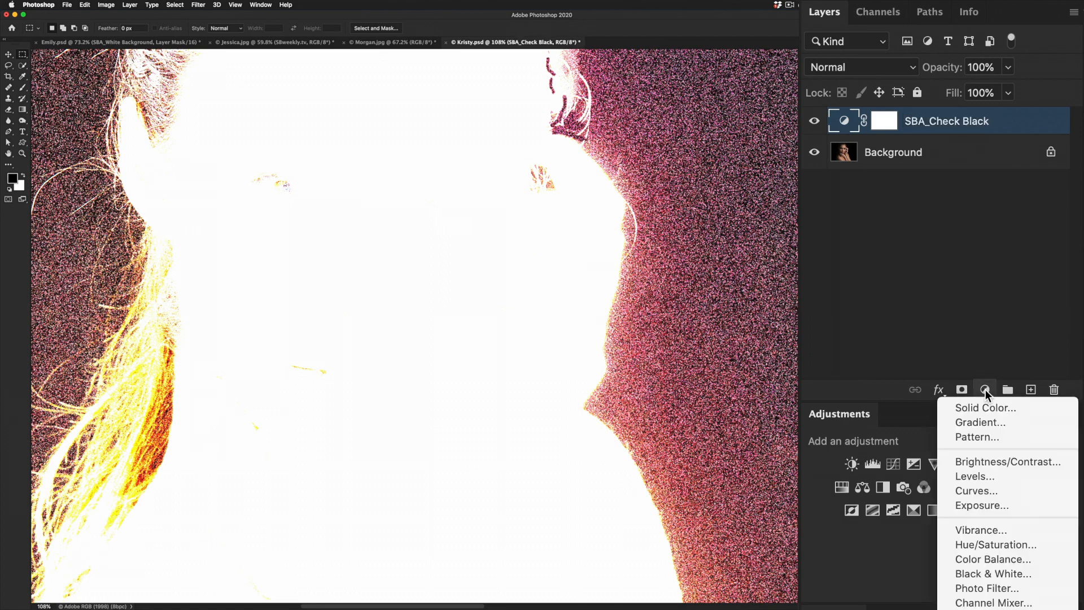
pyautogui.click(991, 489)
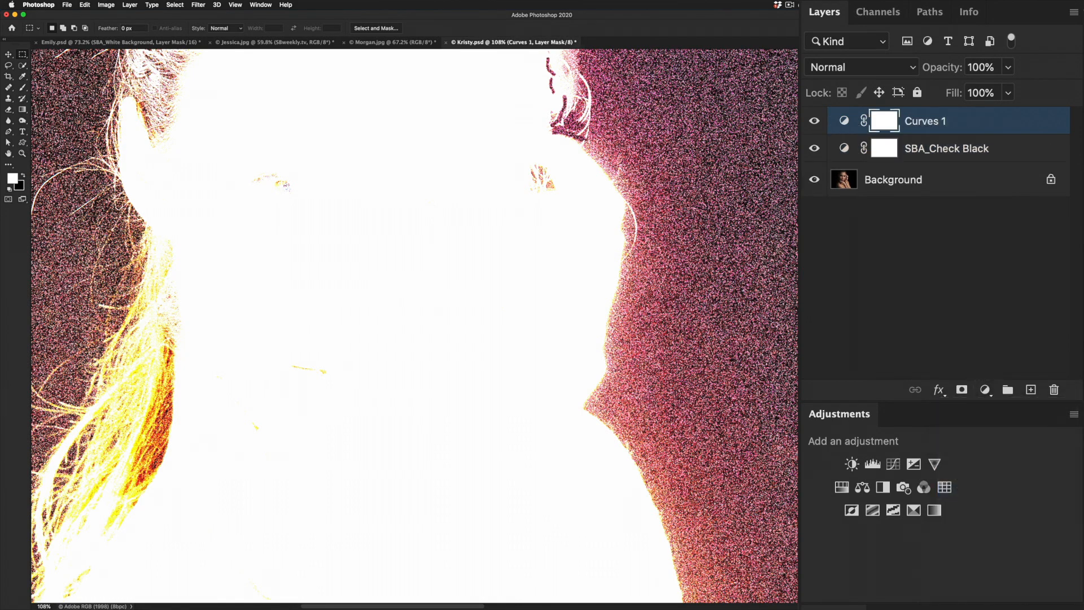
pyautogui.doubleClick(925, 121)
pyautogui.write('SBA_Step 1')
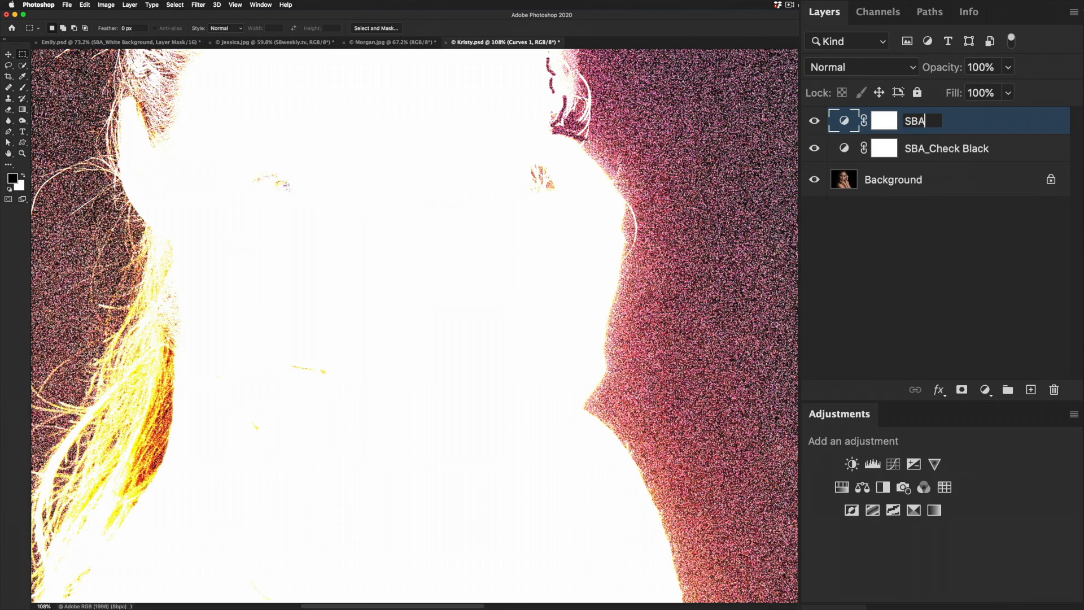
pyautogui.press('Return')
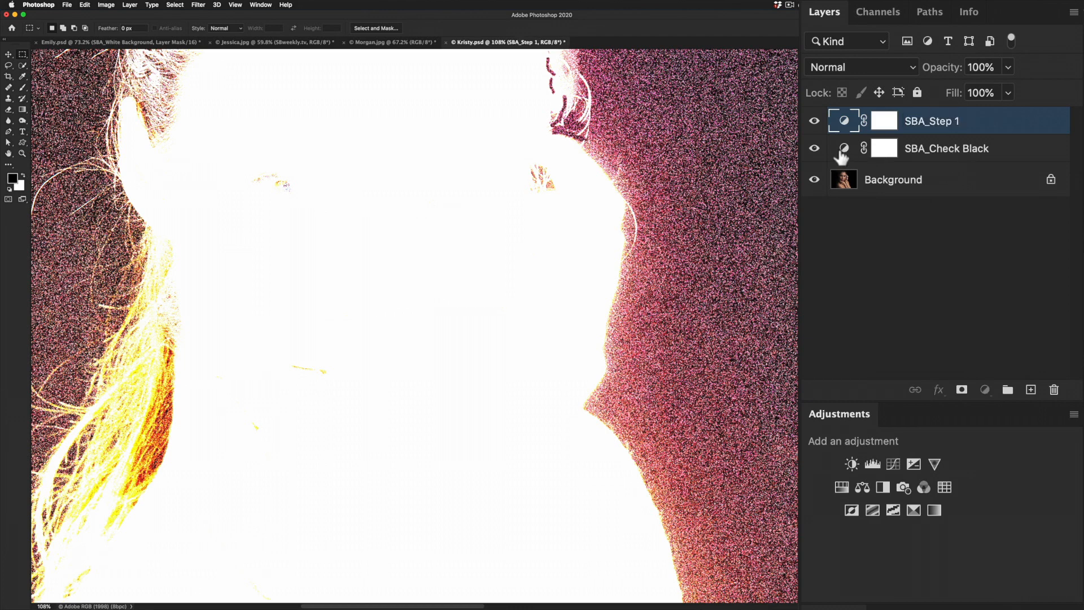
# - Bring the SBA_Check Black layer to the front of the layer stack with the Arrange command
pyautogui.click(846, 154)
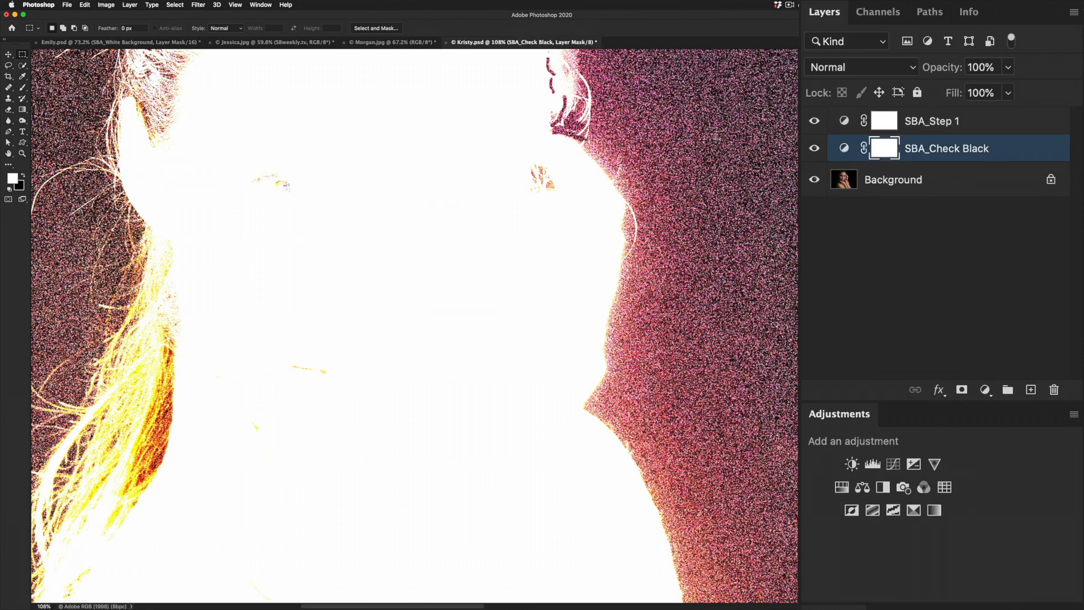
pyautogui.click(130, 5)
pyautogui.moveTo(136, 241)
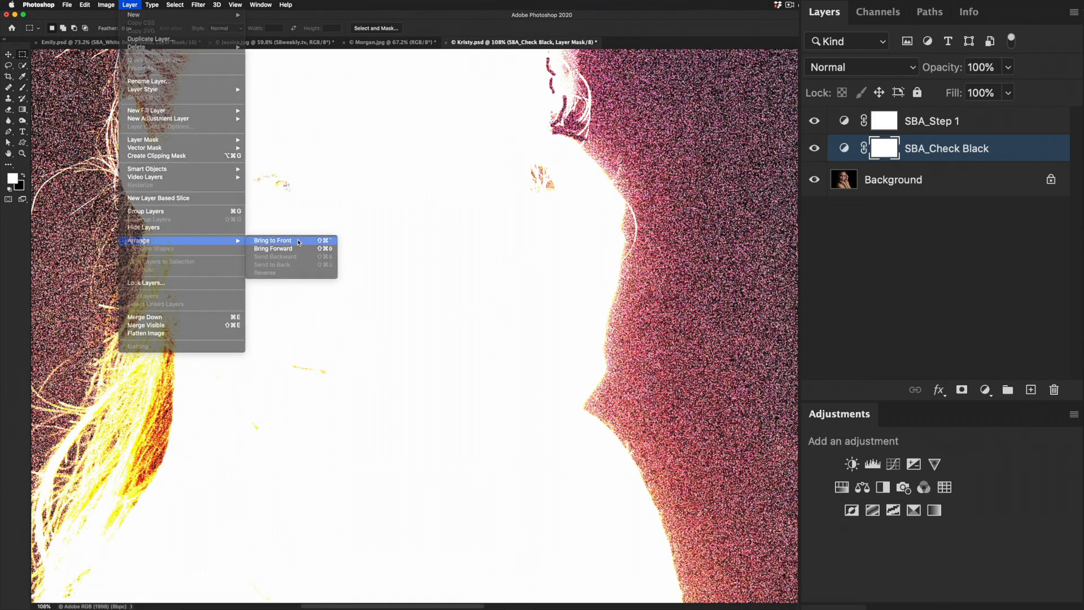
pyautogui.click(299, 241)
# - Group the SBA_Check Black and SBA_Step 1 layers, expand the group and rename it SBA_Black it
pyautogui.keyDown('shift'); pyautogui.click(853, 150); pyautogui.keyUp('shift')
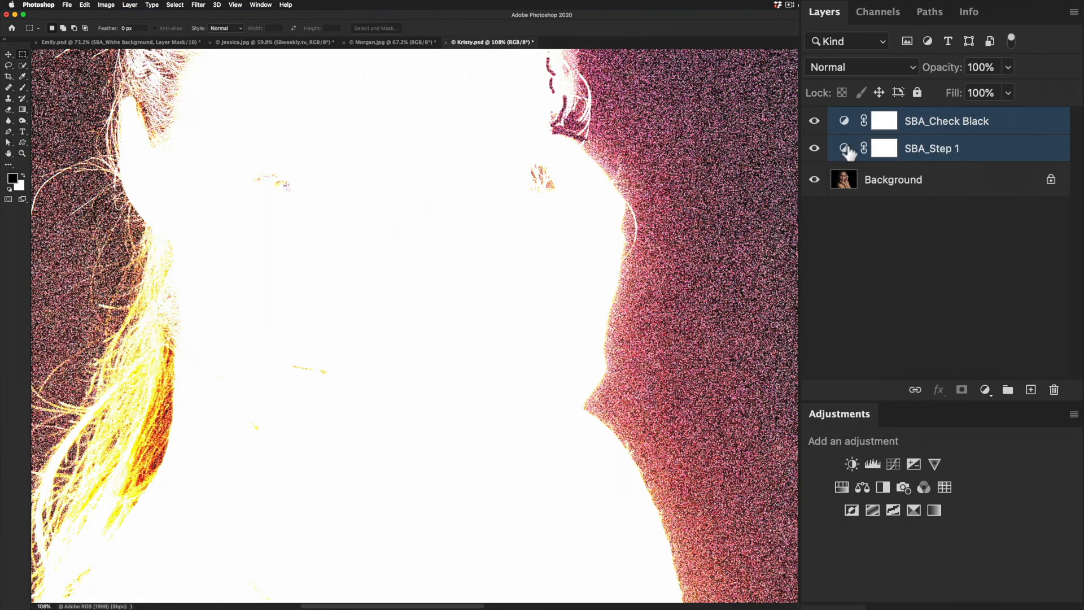
pyautogui.click(1009, 391)
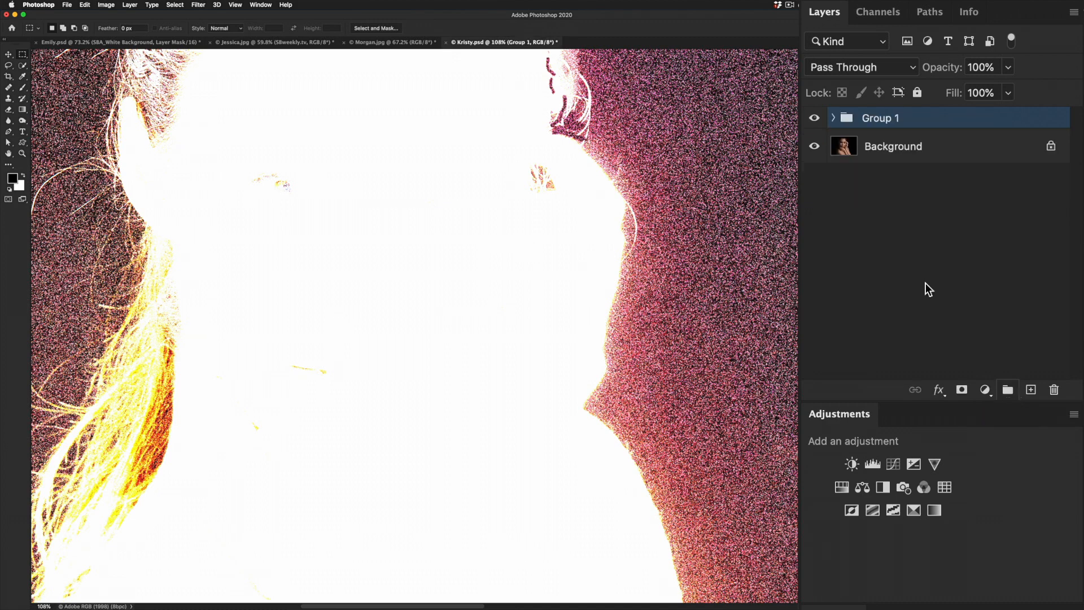
pyautogui.click(833, 119)
pyautogui.doubleClick(877, 117)
pyautogui.write('SBA_Black it')
pyautogui.press('Return')
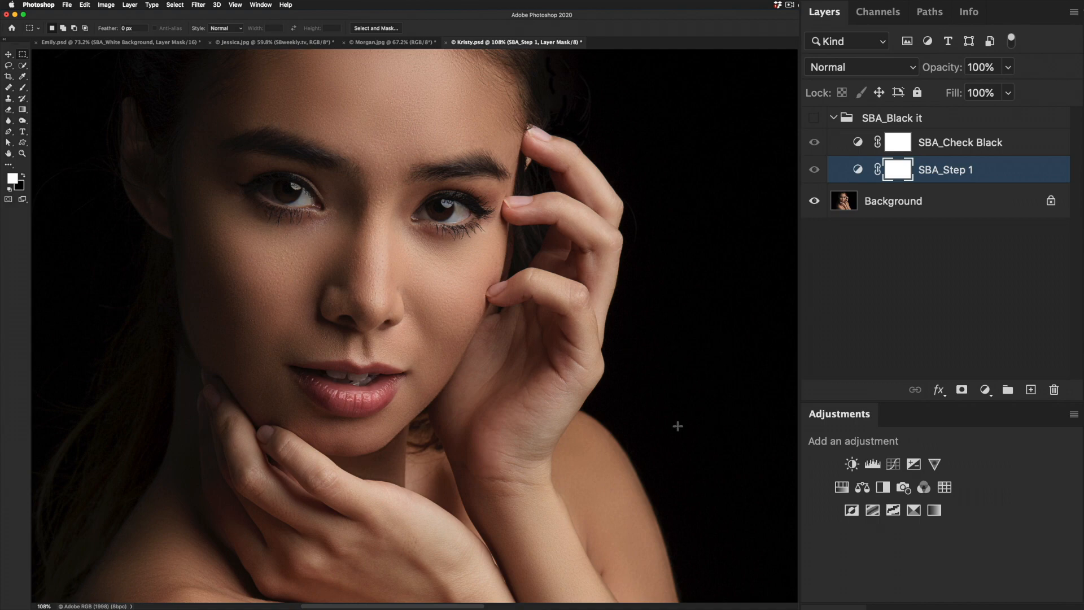
# - Show the SBA_Black it group and sample the backdrop beside the wrist and shoulder with the SBA_Step 1 black-point eyedropper until it is black
pyautogui.click(813, 117)
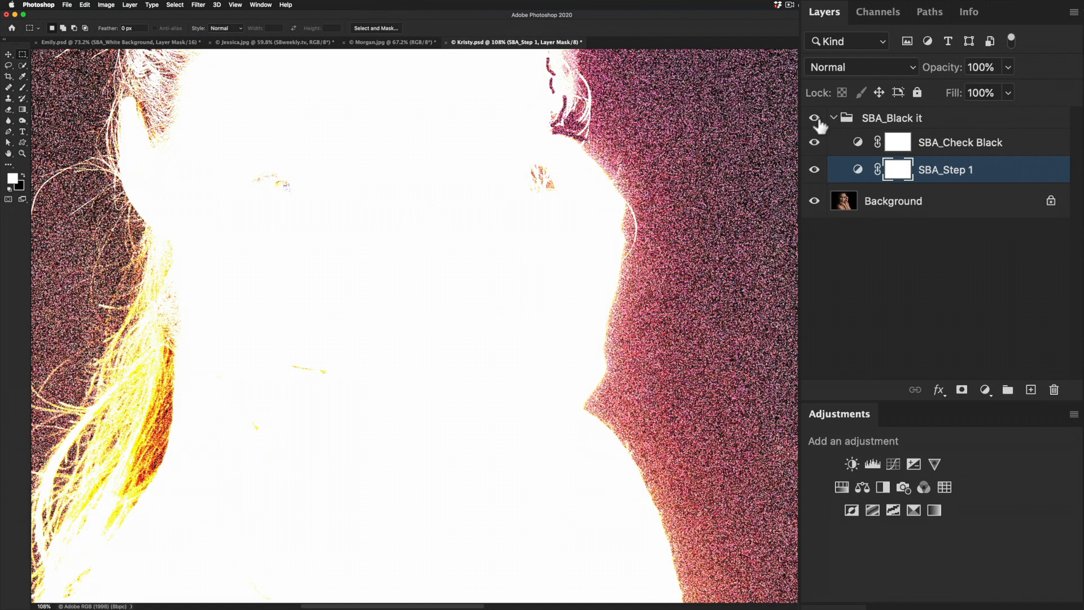
pyautogui.click(859, 143)
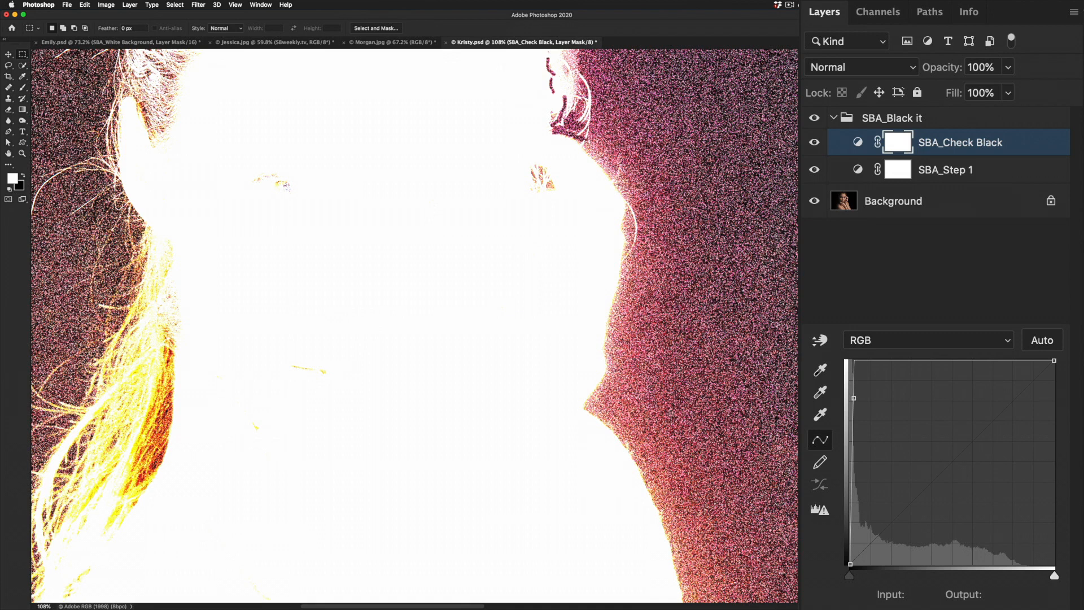
pyautogui.click(854, 171)
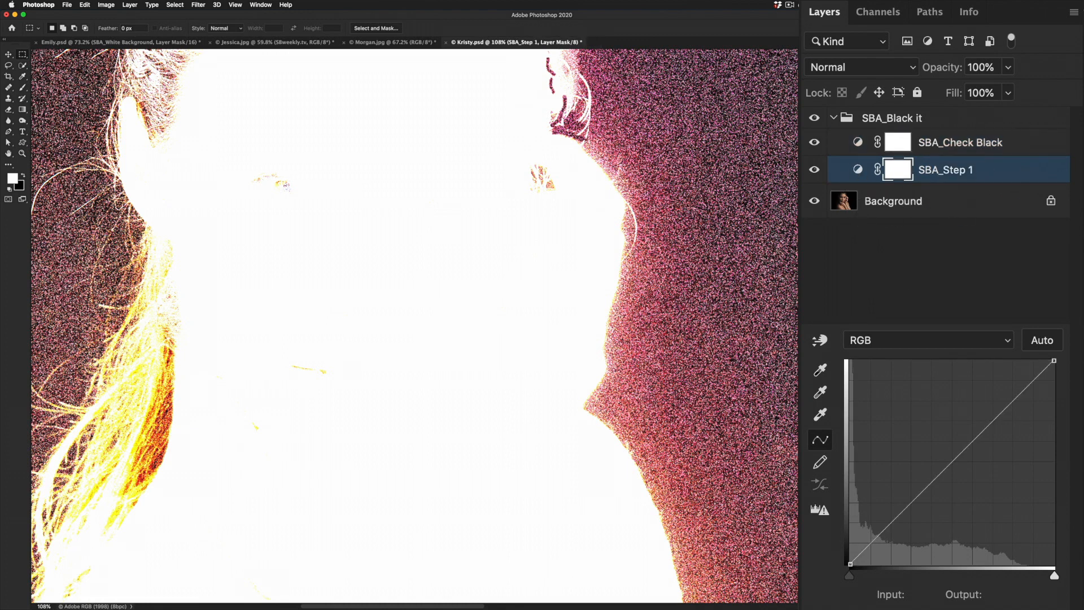
pyautogui.click(820, 370)
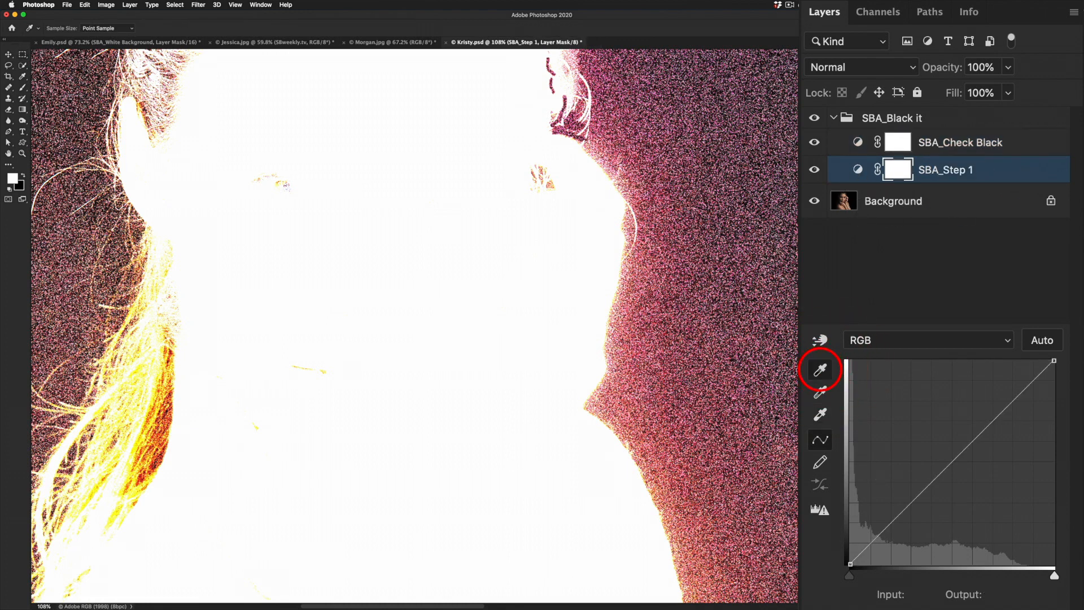
pyautogui.click(637, 391)
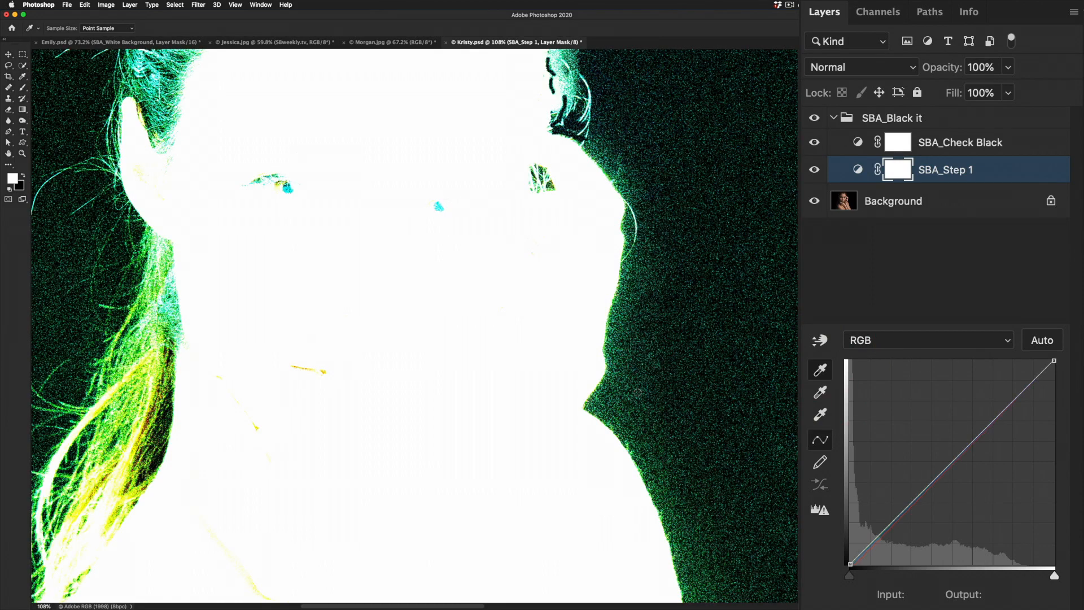
pyautogui.click(626, 391)
pyautogui.click(606, 393)
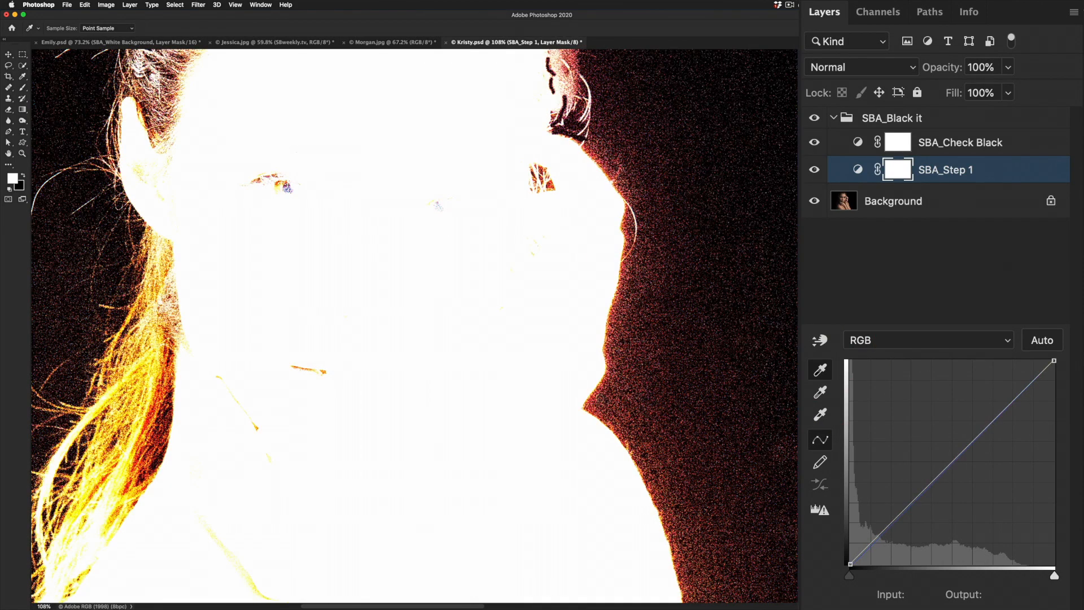
pyautogui.click(596, 401)
pyautogui.click(626, 437)
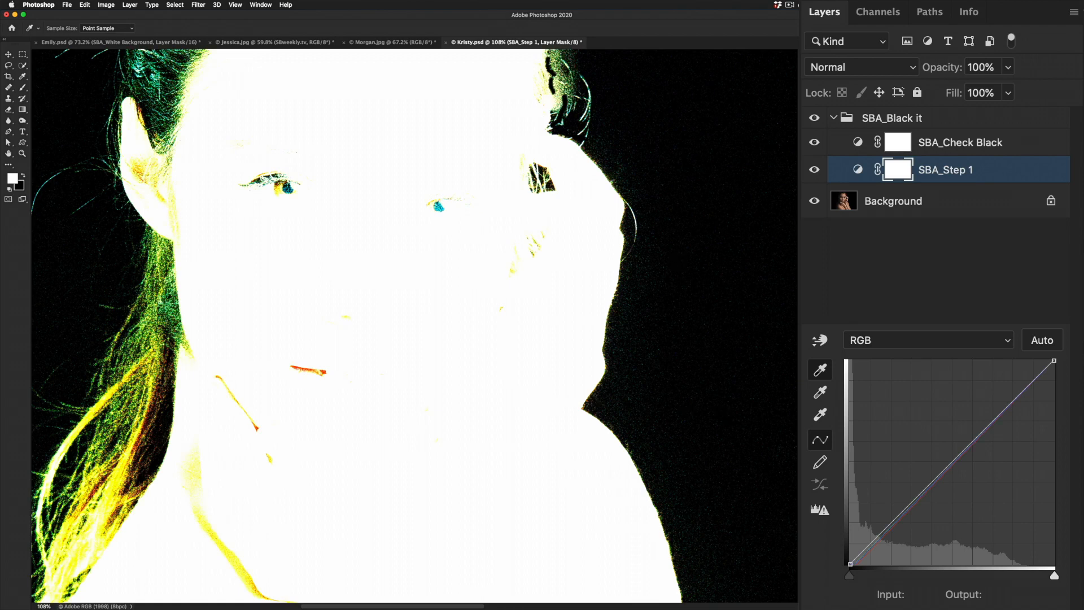
# - Compare the backdrop and hair edges with the SBA_Step 1 layer and then the whole SBA_Black it group hidden and shown
pyautogui.click(814, 169)
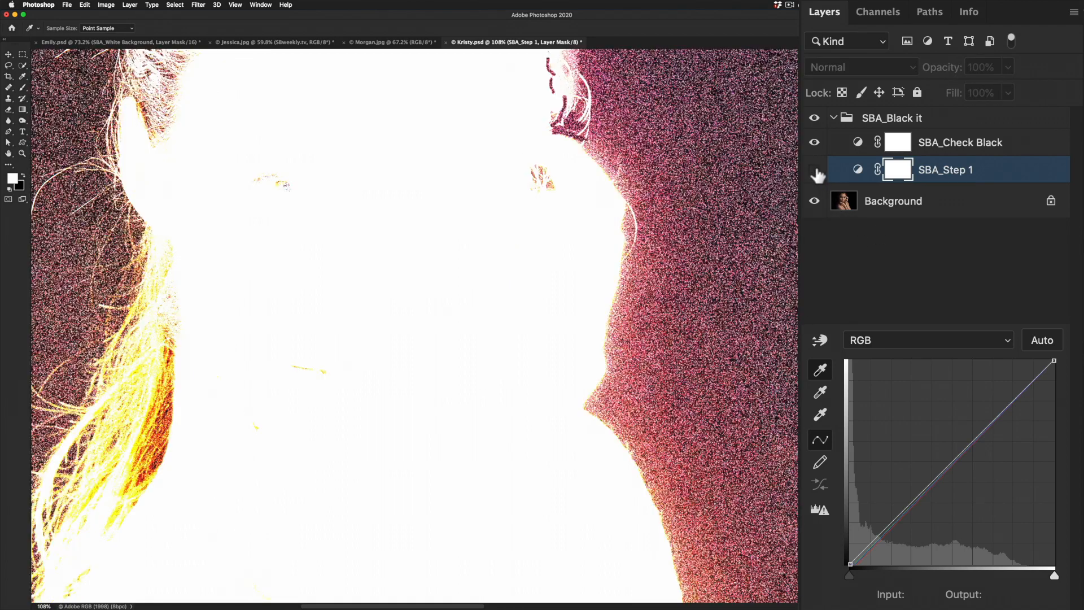
pyautogui.click(815, 169)
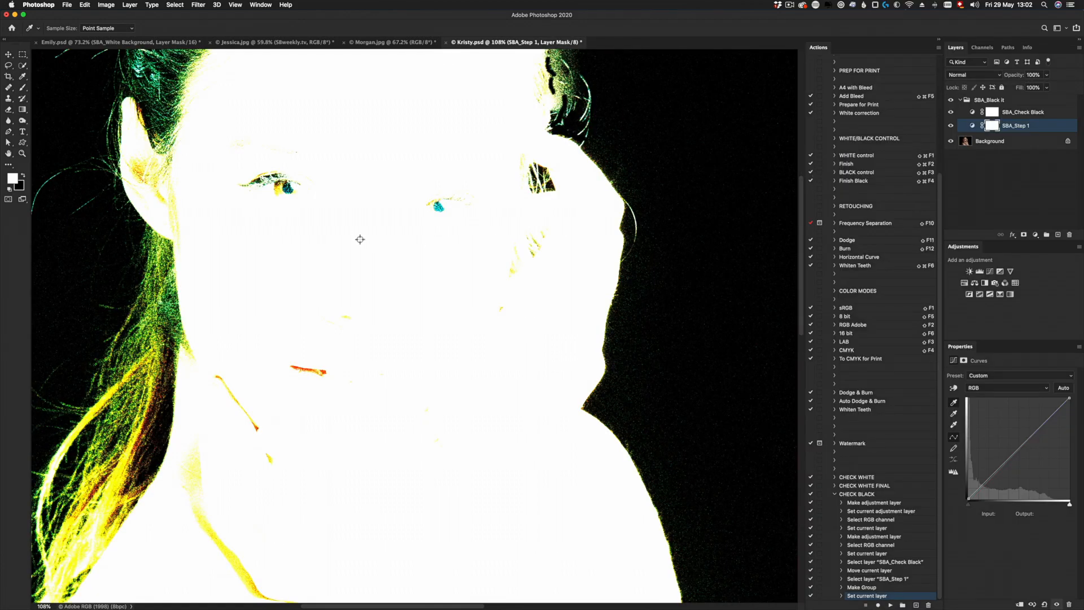
pyautogui.moveTo(353, 201); pyautogui.dragTo(491, 399)
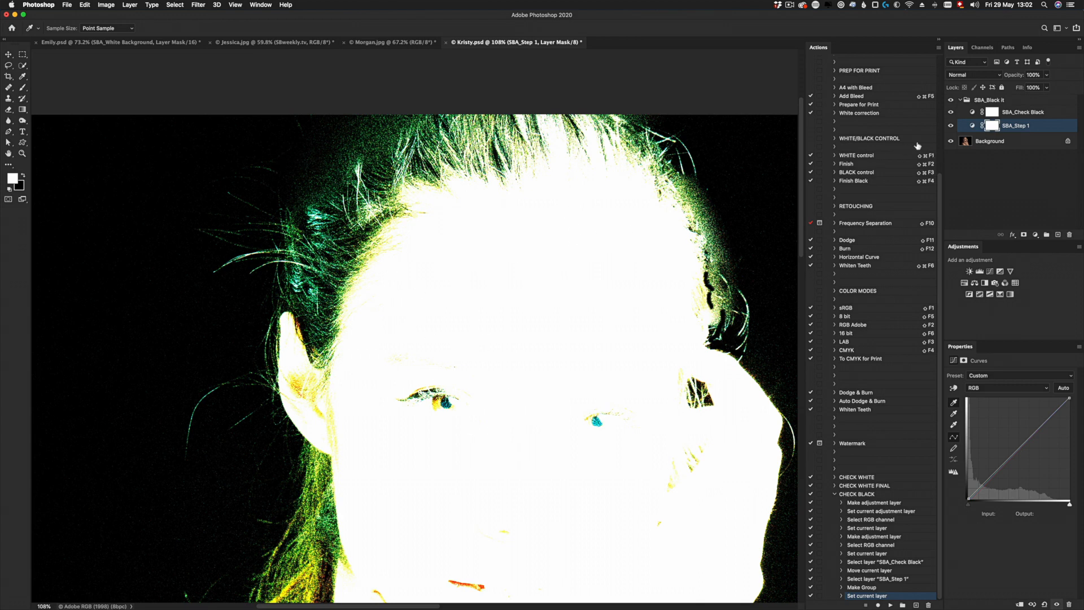
pyautogui.click(951, 100)
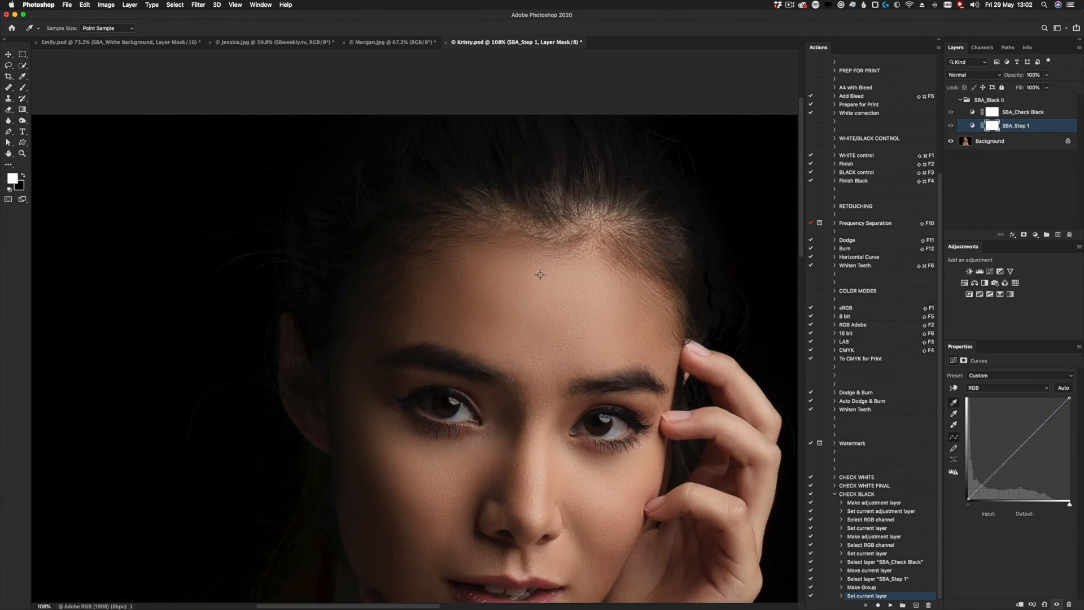
pyautogui.click(950, 101)
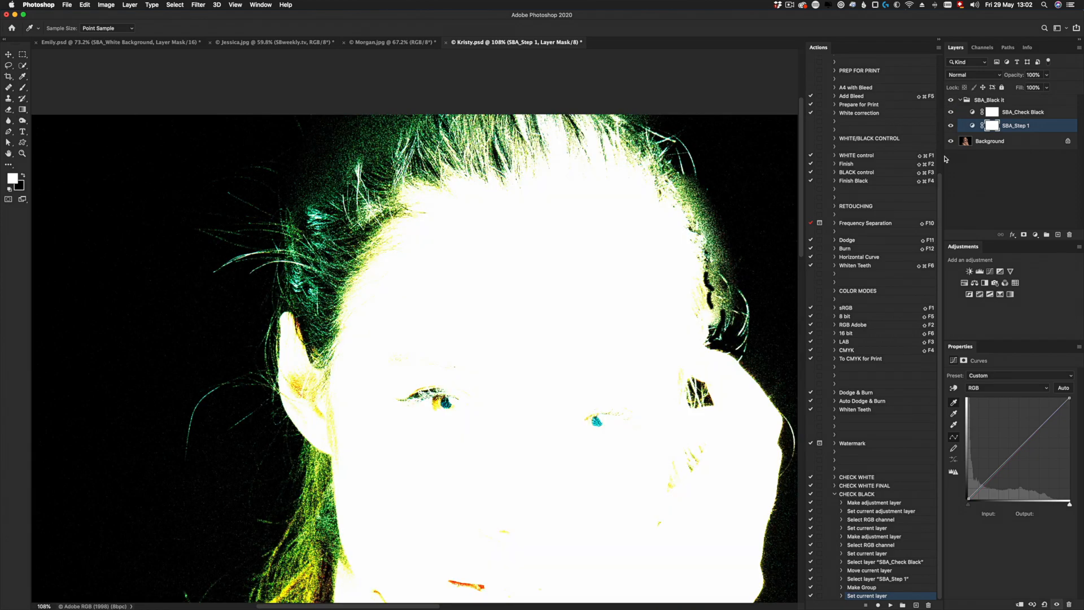
pyautogui.moveTo(505, 422); pyautogui.dragTo(431, 266)
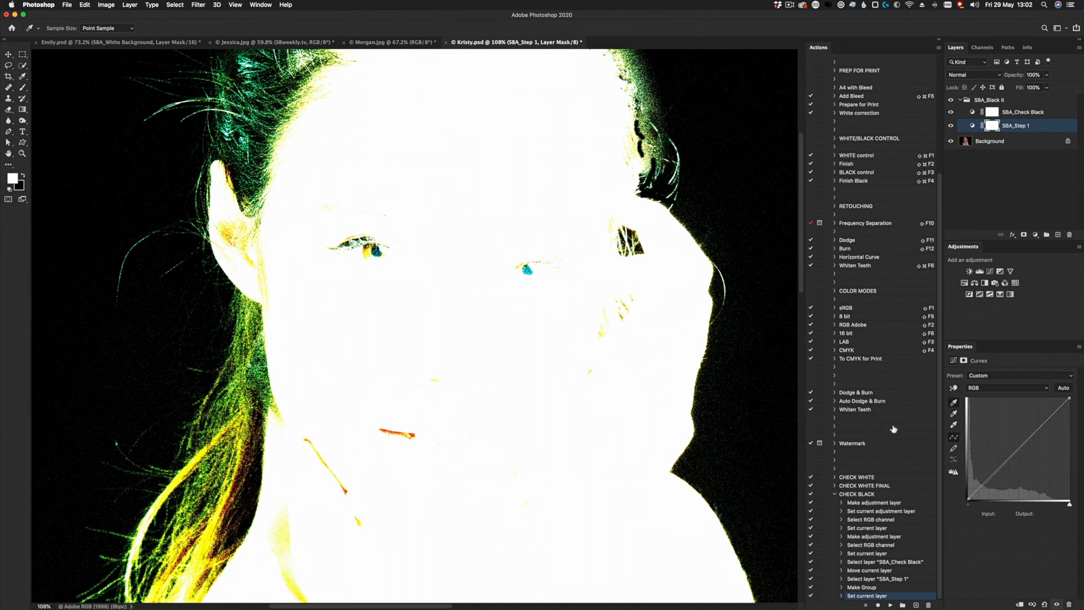
# - Collapse the CHECK BLACK action and start recording a new blue action named CHECK BLACK FINAL in the SB_Default set
pyautogui.click(835, 494)
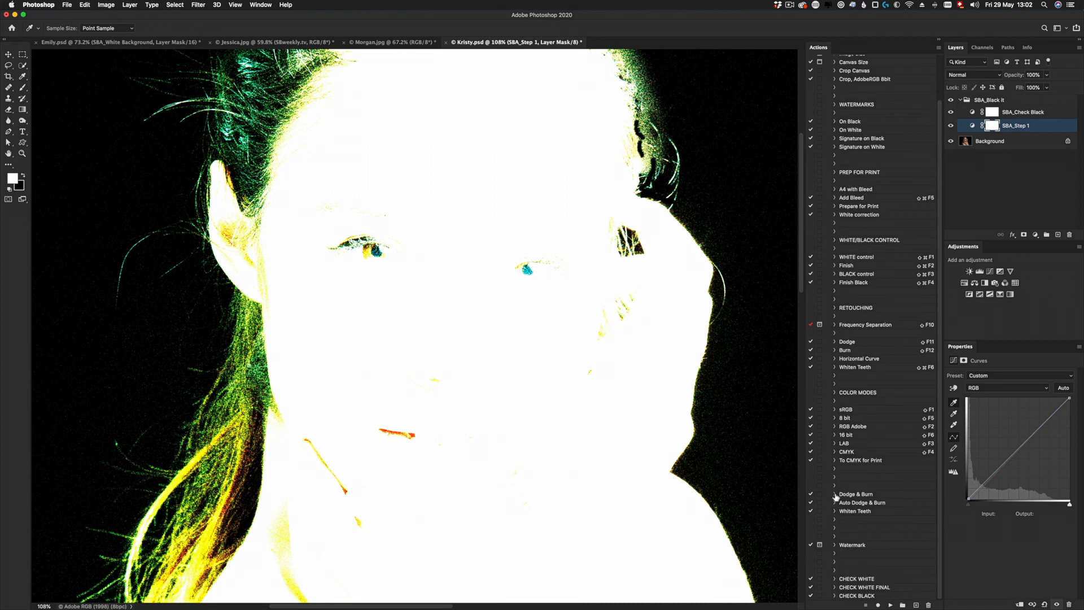
pyautogui.click(915, 605)
pyautogui.write('CHECK BLACK FINAL')
pyautogui.click(796, 555)
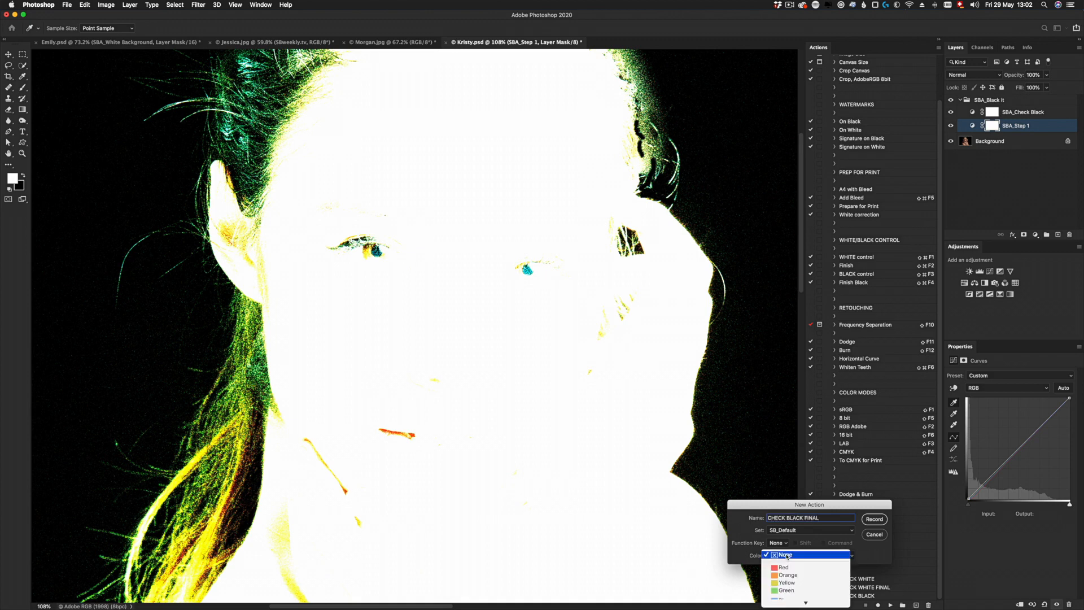
pyautogui.click(785, 587)
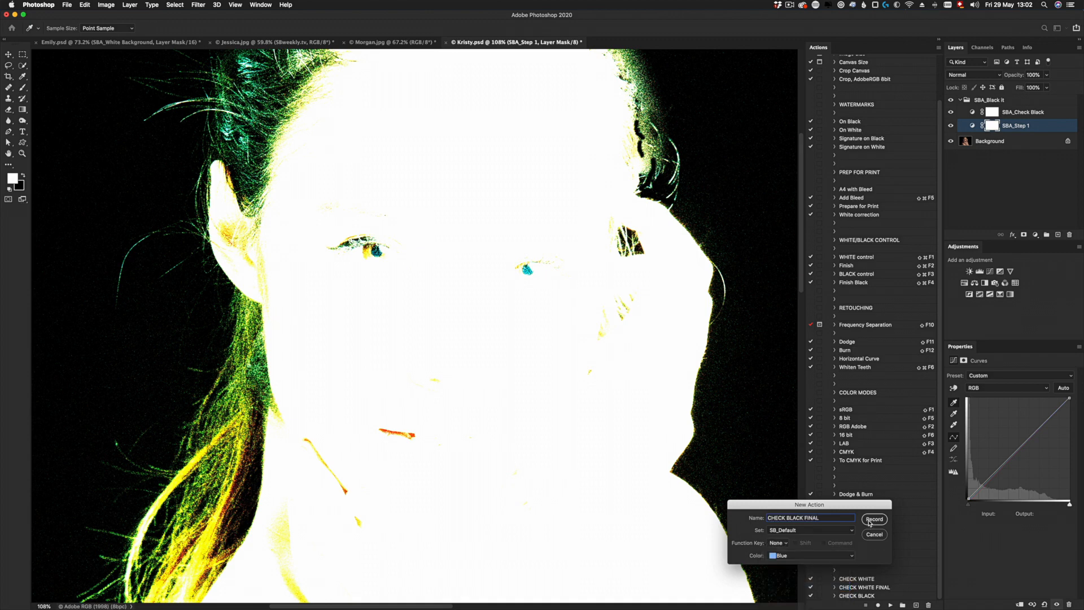
pyautogui.click(870, 520)
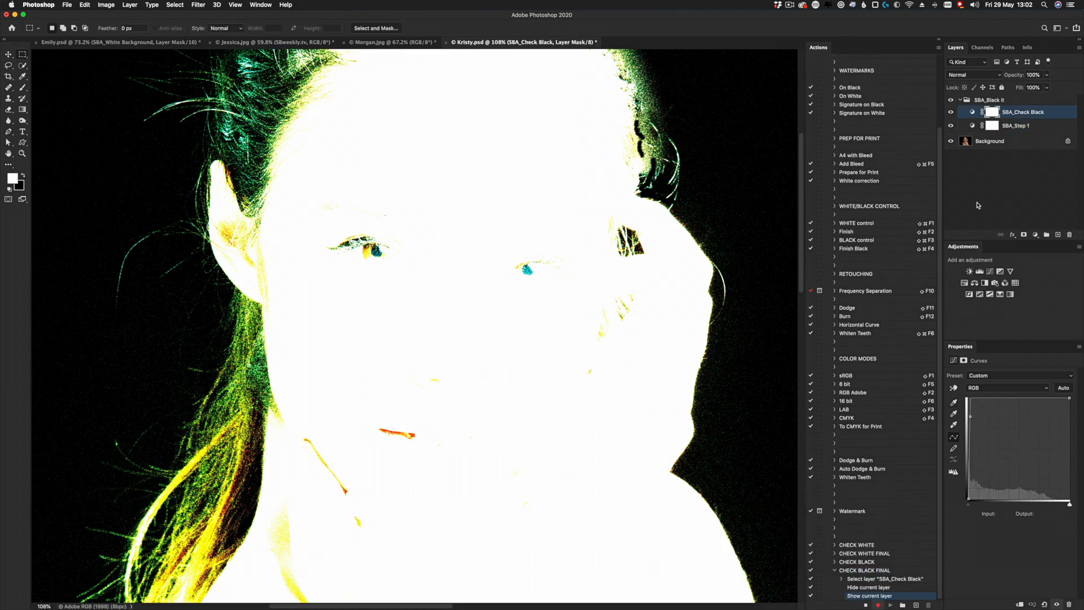
# - Load the RGB channel's luminosity as a selection, add it to the SBA_Black it group as a layer mask and invert the mask
pyautogui.click(968, 101)
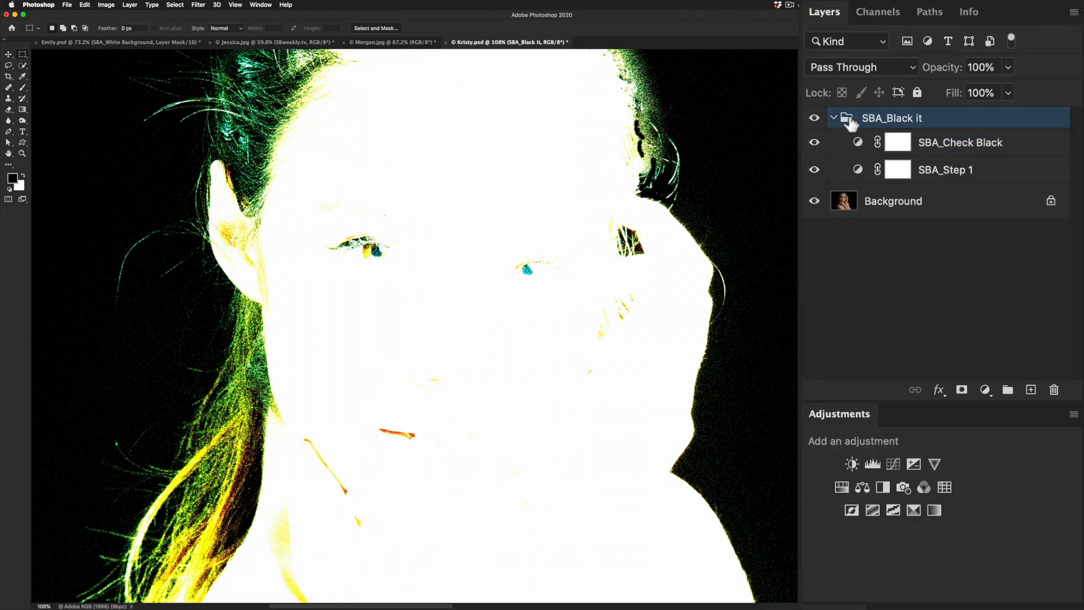
pyautogui.click(878, 12)
pyautogui.keyDown('super'); pyautogui.click(835, 42); pyautogui.keyUp('super')
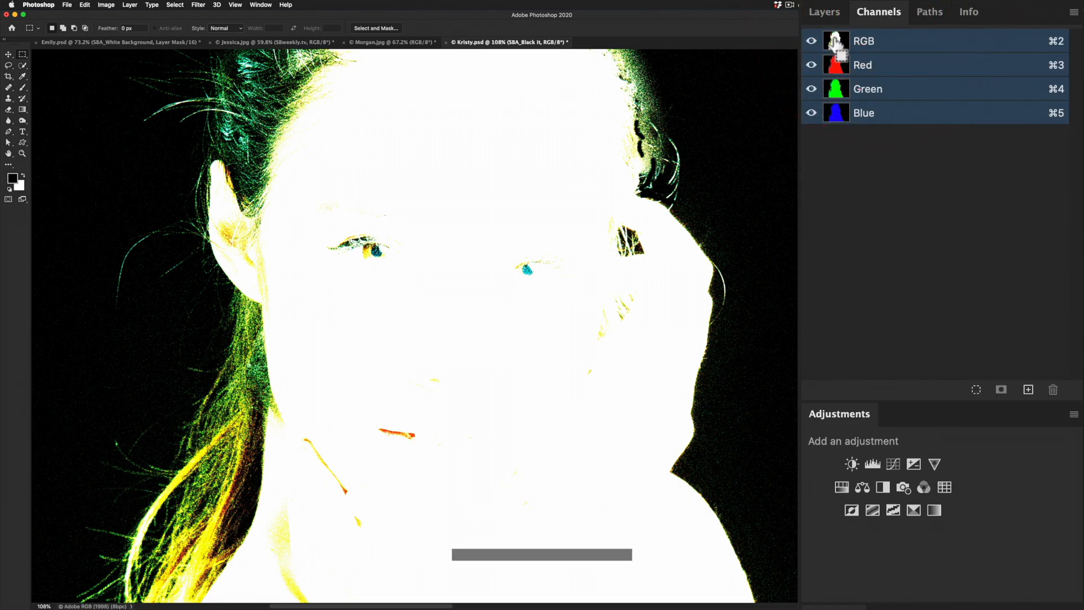
pyautogui.keyDown('super'); pyautogui.click(835, 42); pyautogui.keyUp('super')
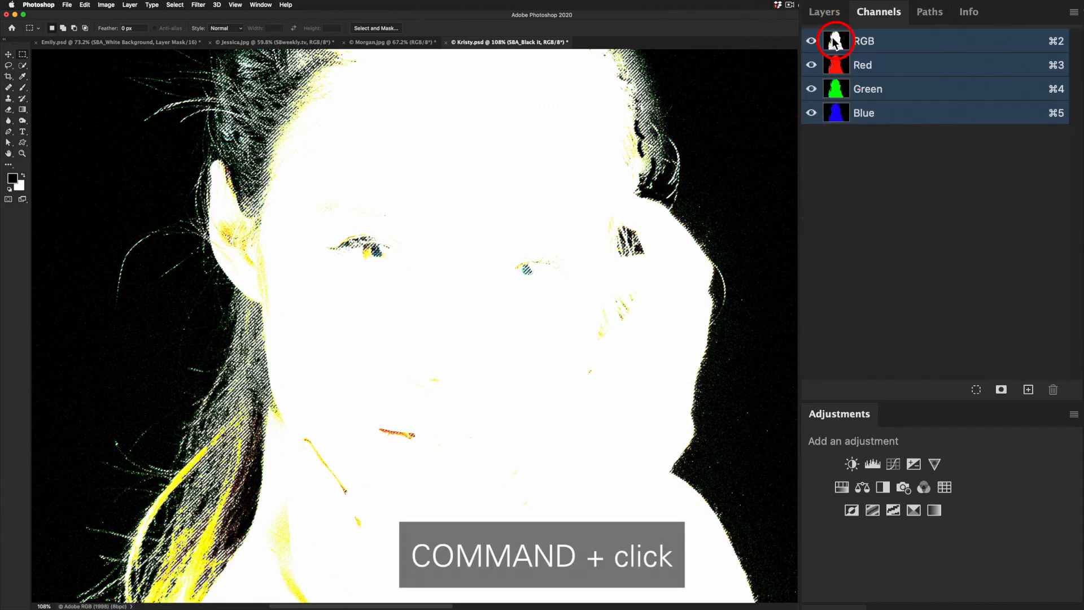
pyautogui.click(822, 13)
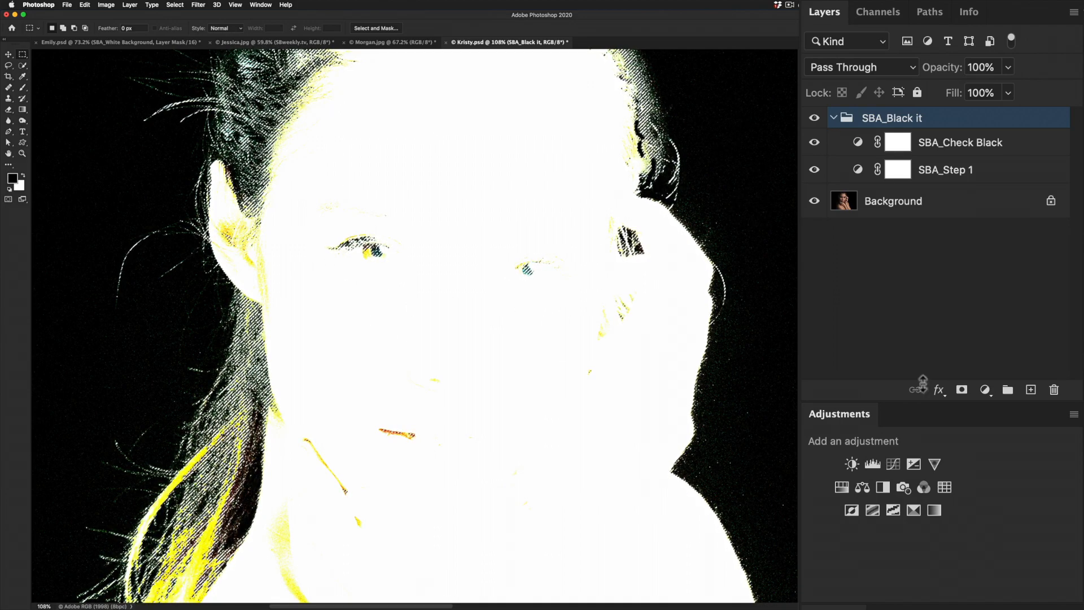
pyautogui.click(962, 391)
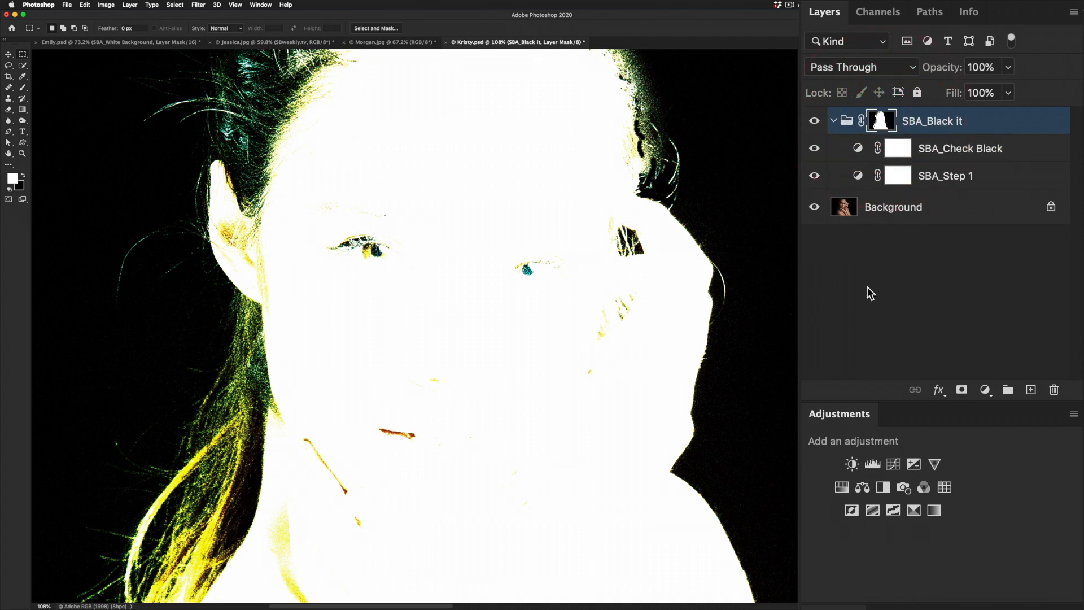
pyautogui.press('super+i')
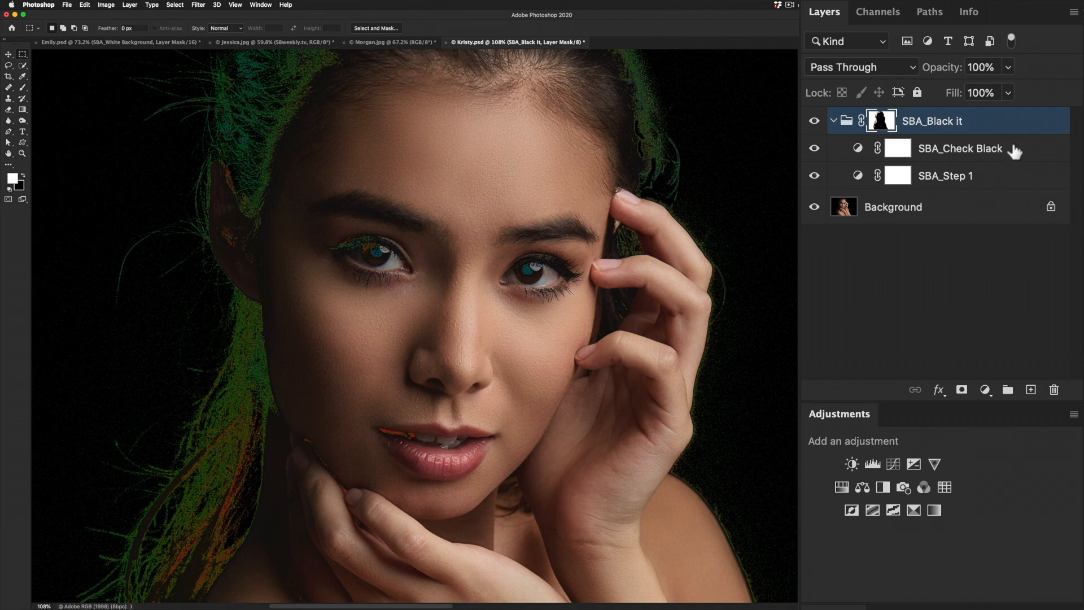
# - Hide the SBA_Check Black layer and compare the portrait with only the Background shown and with the SBA_Black it group restored
pyautogui.click(813, 148)
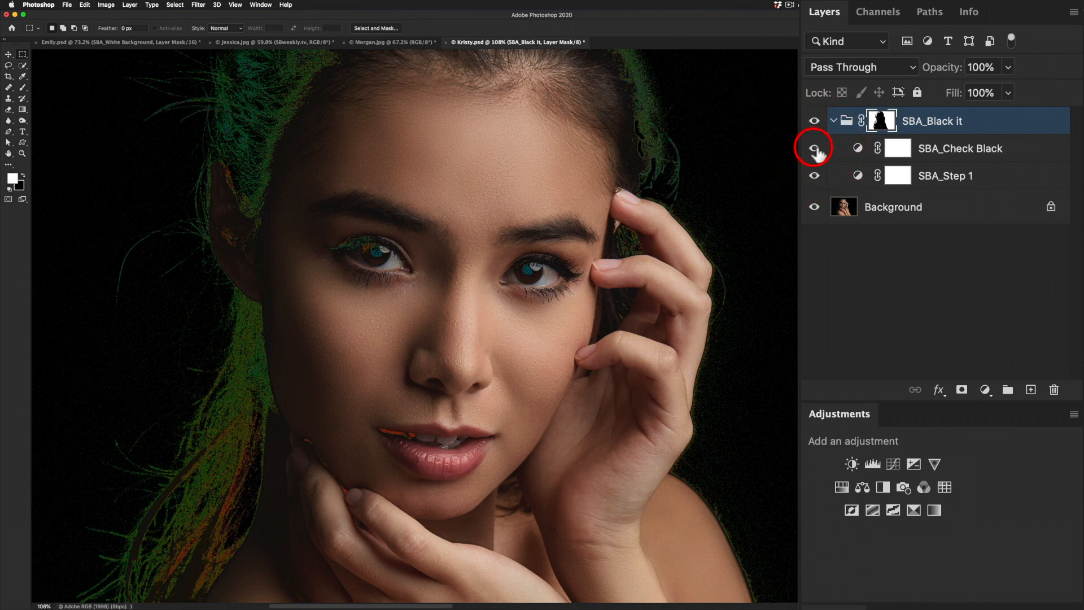
pyautogui.keyDown('alt'); pyautogui.click(815, 208); pyautogui.keyUp('alt')
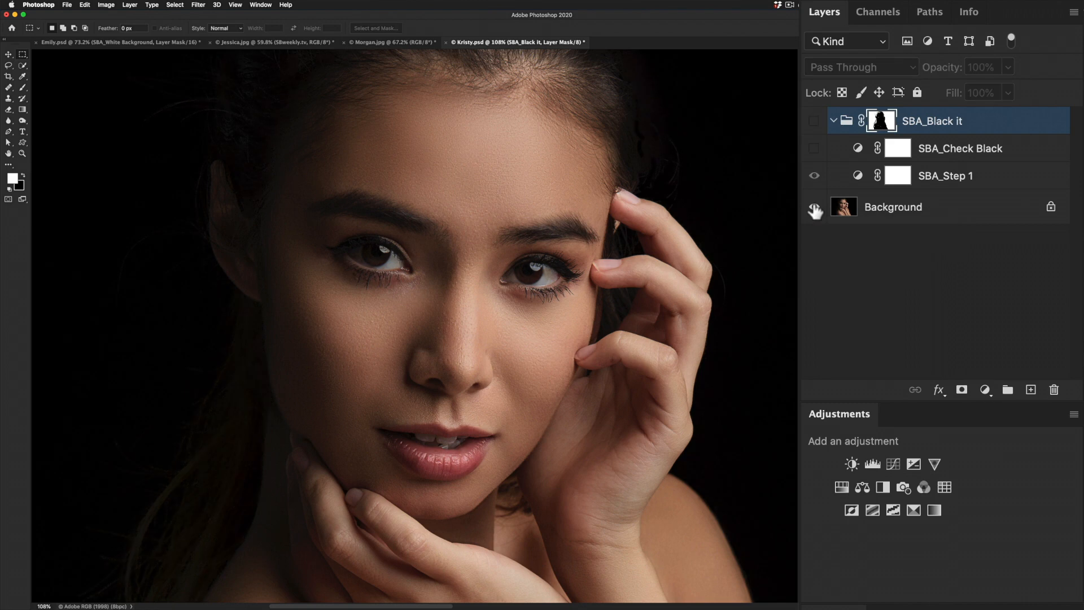
pyautogui.keyDown('alt'); pyautogui.click(815, 208); pyautogui.keyUp('alt')
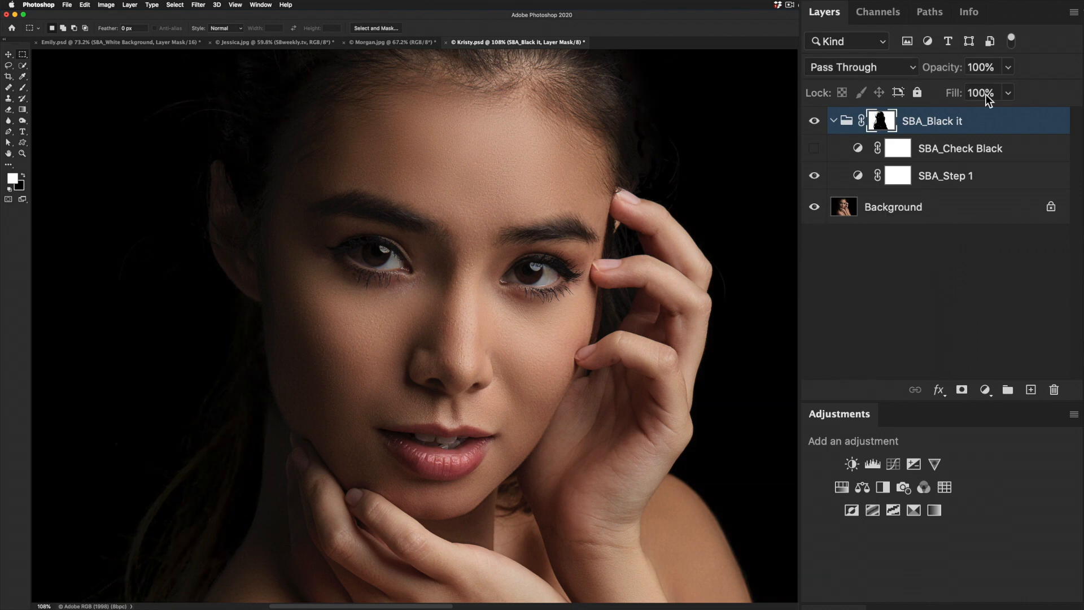
# - Stop recording CHECK BLACK FINAL and delete its surplus commands from the first Show Background through the last Hide layer “SBA_Check Black”
pyautogui.hotkey('alt', 'F9')
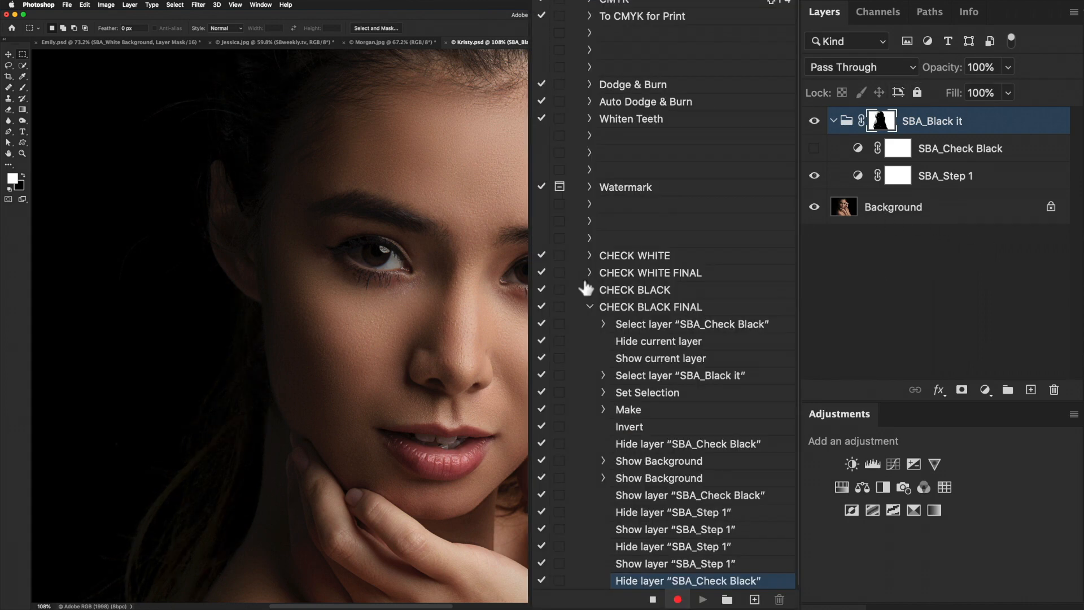
pyautogui.click(653, 600)
pyautogui.click(653, 599)
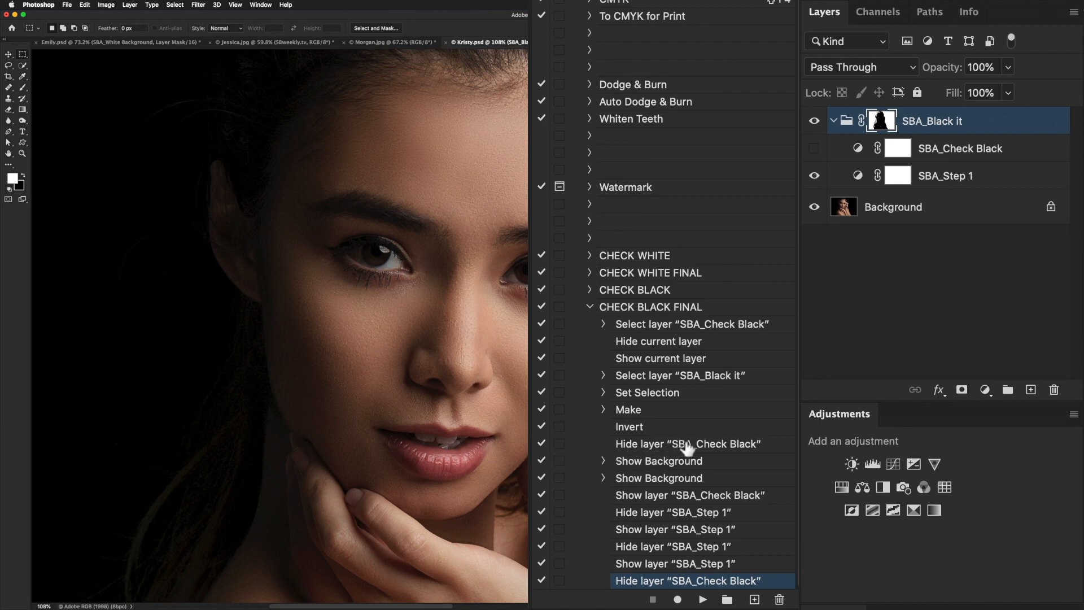
pyautogui.click(654, 464)
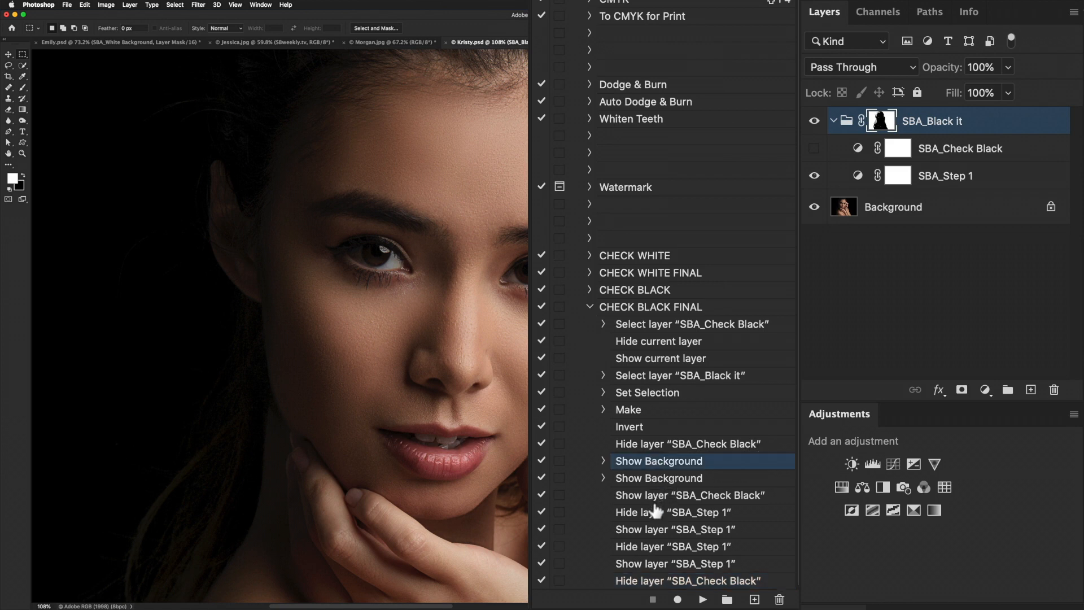
pyautogui.keyDown('shift'); pyautogui.click(666, 582); pyautogui.keyUp('shift')
pyautogui.click(780, 599)
pyautogui.press('Return')
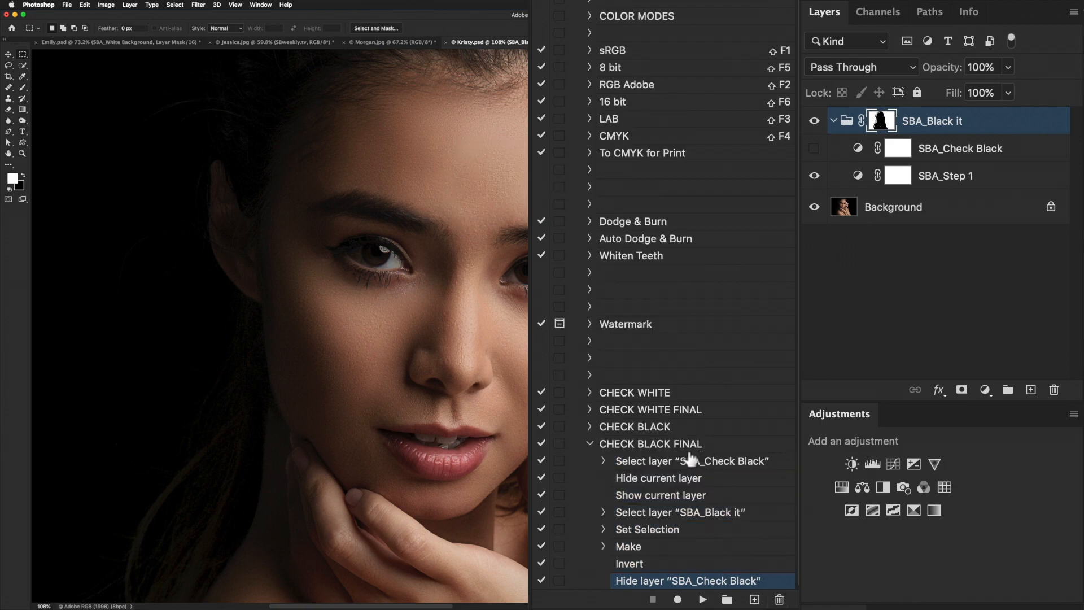
# - Collapse CHECK BLACK FINAL, turn on Button Mode for the actions, and run CHECK BLACK, expanding the resulting SBA_Black it group
pyautogui.click(590, 443)
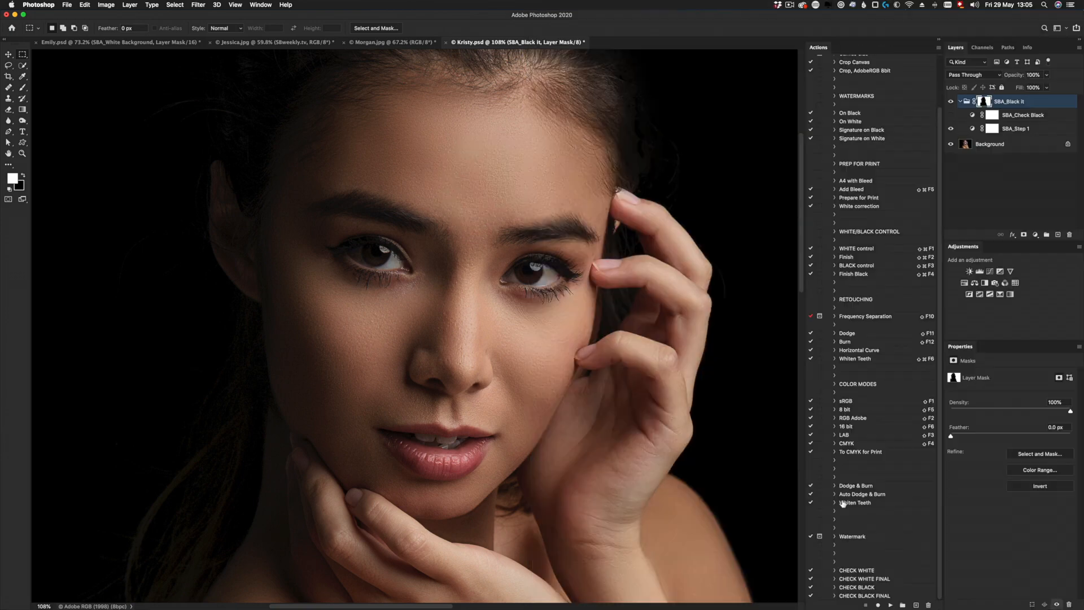
pyautogui.click(937, 50)
pyautogui.click(954, 54)
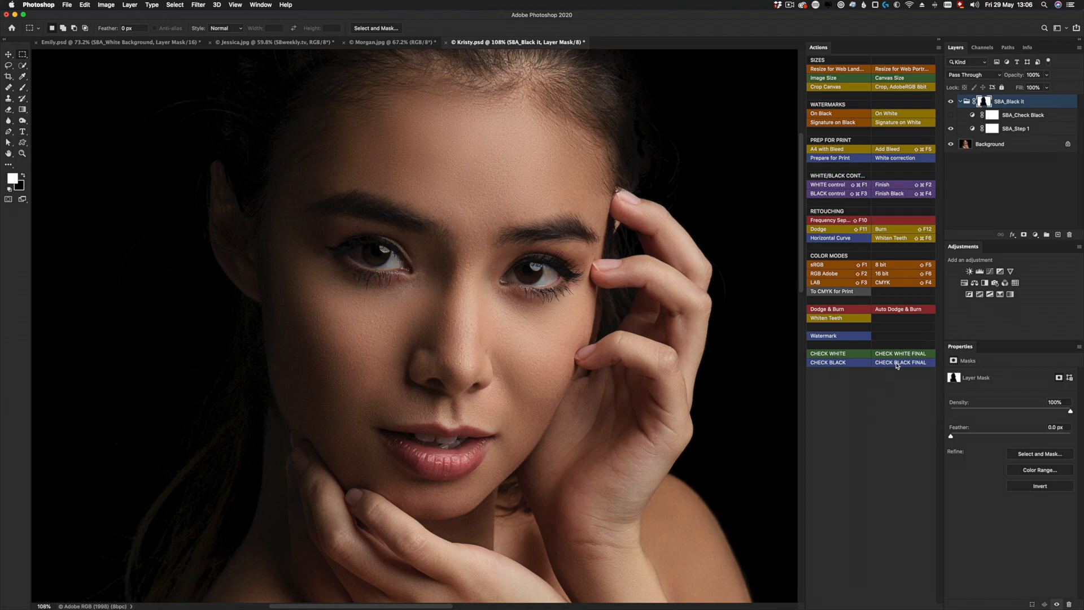
pyautogui.click(844, 363)
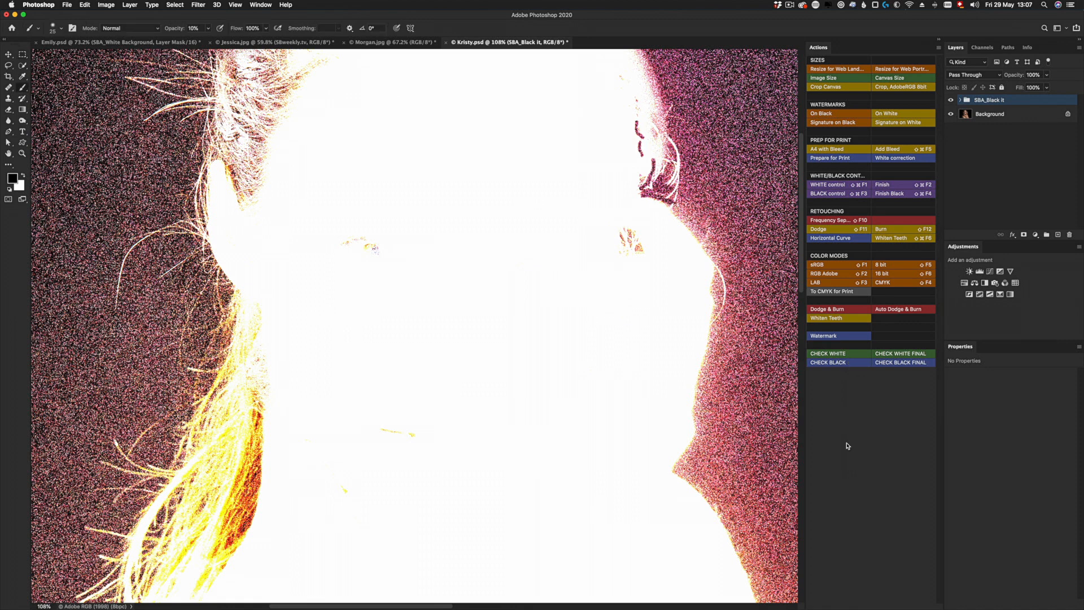
pyautogui.click(961, 100)
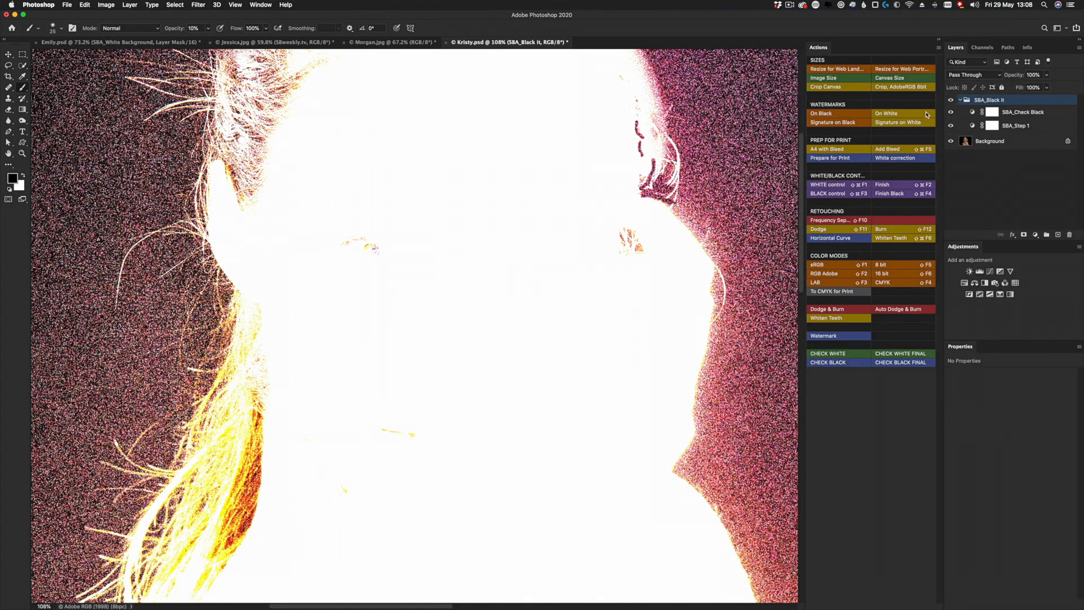
# - Turn off Button Mode and record selecting the SBA_Step 1 layer as an extra command at the end of the CHECK BLACK action
pyautogui.click(938, 48)
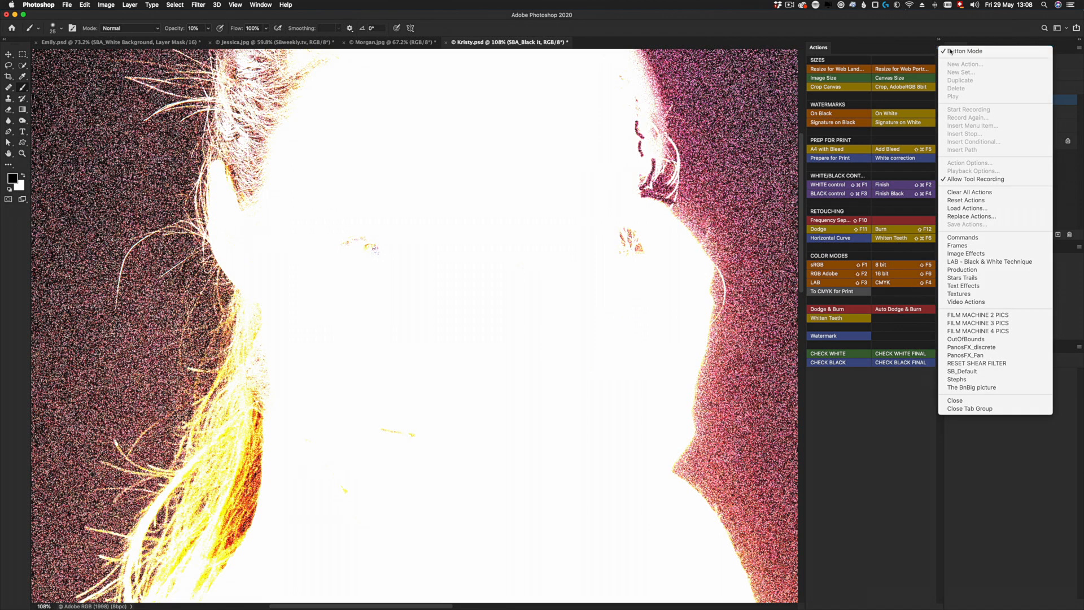
pyautogui.click(960, 50)
pyautogui.click(872, 588)
pyautogui.click(878, 605)
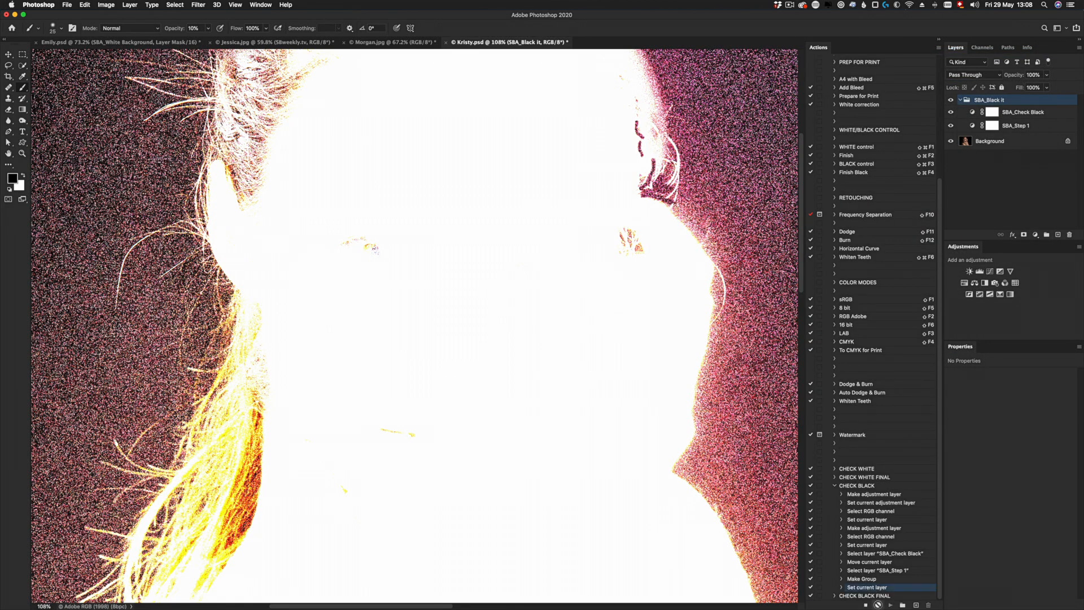
pyautogui.click(973, 128)
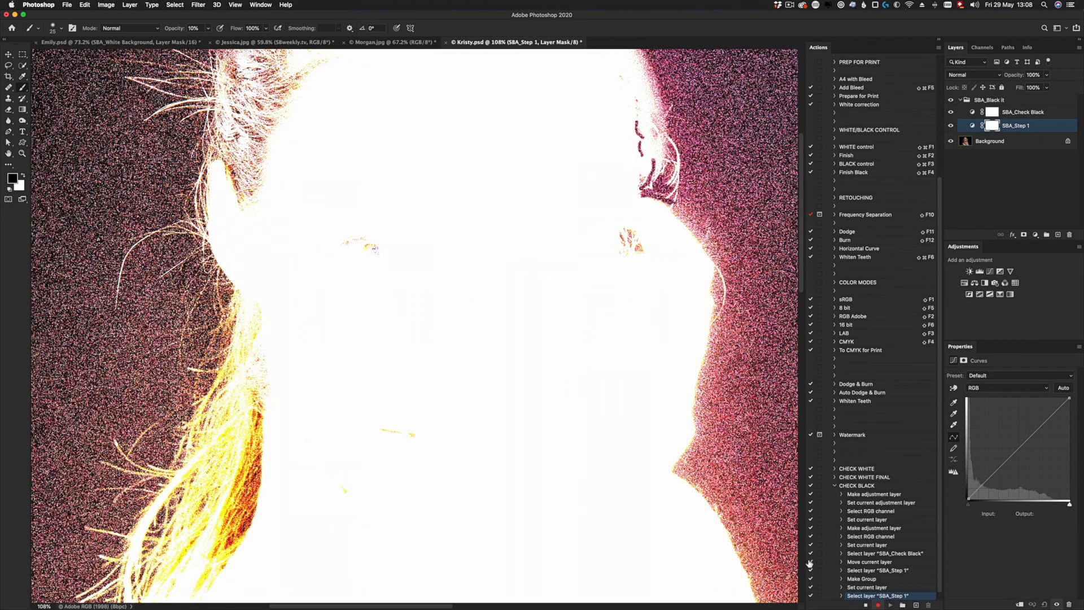
pyautogui.scroll(-1, 859, 536)
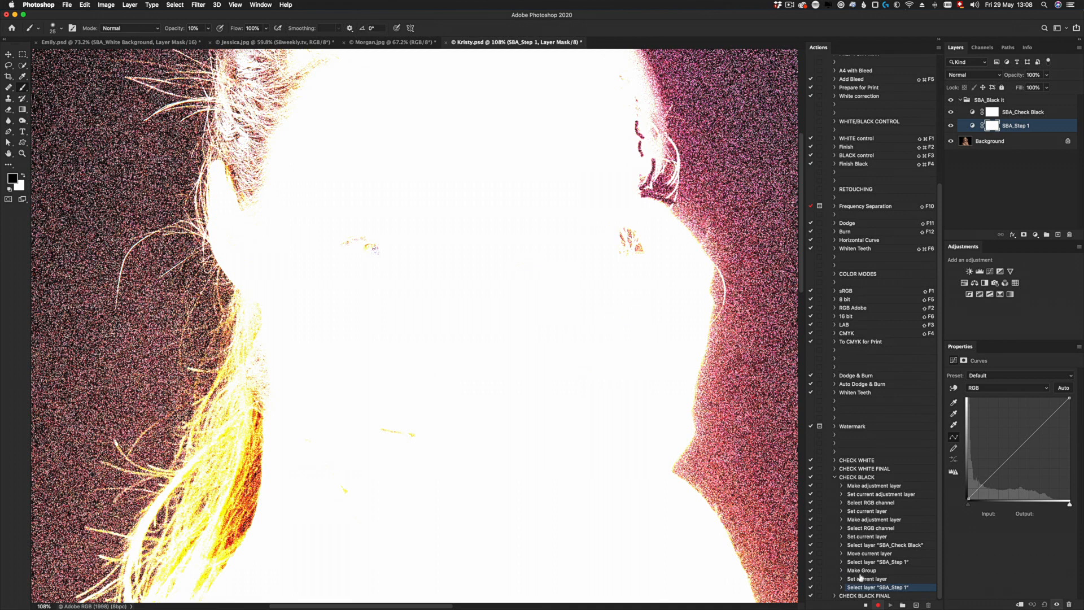
pyautogui.click(865, 604)
# - Delete the SBA_Black it group and play the extended CHECK BLACK action again on the Background
pyautogui.moveTo(967, 101); pyautogui.dragTo(1068, 234)
pyautogui.click(856, 478)
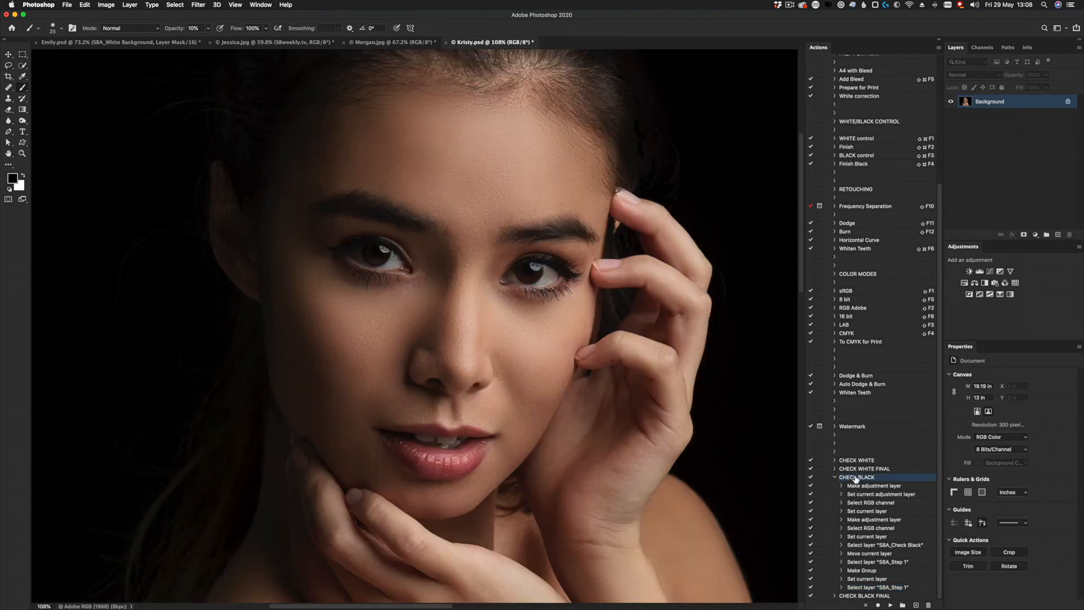
pyautogui.click(890, 605)
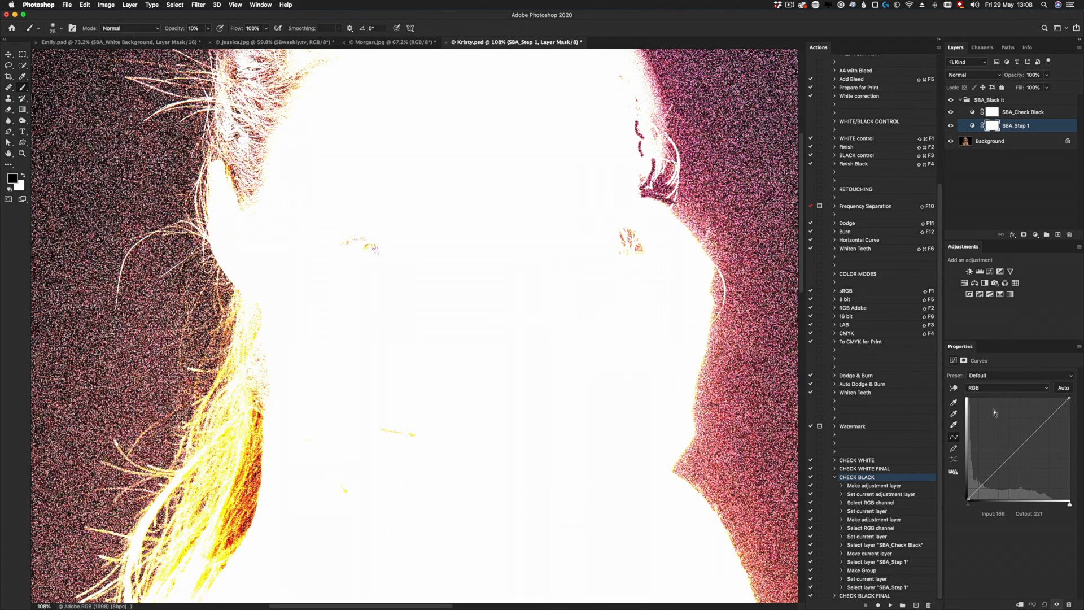
# - Sample the backdrop between the wrist and shoulder with the SBA_Step 1 curve's black-point eyedropper until the backdrop is black
pyautogui.click(954, 403)
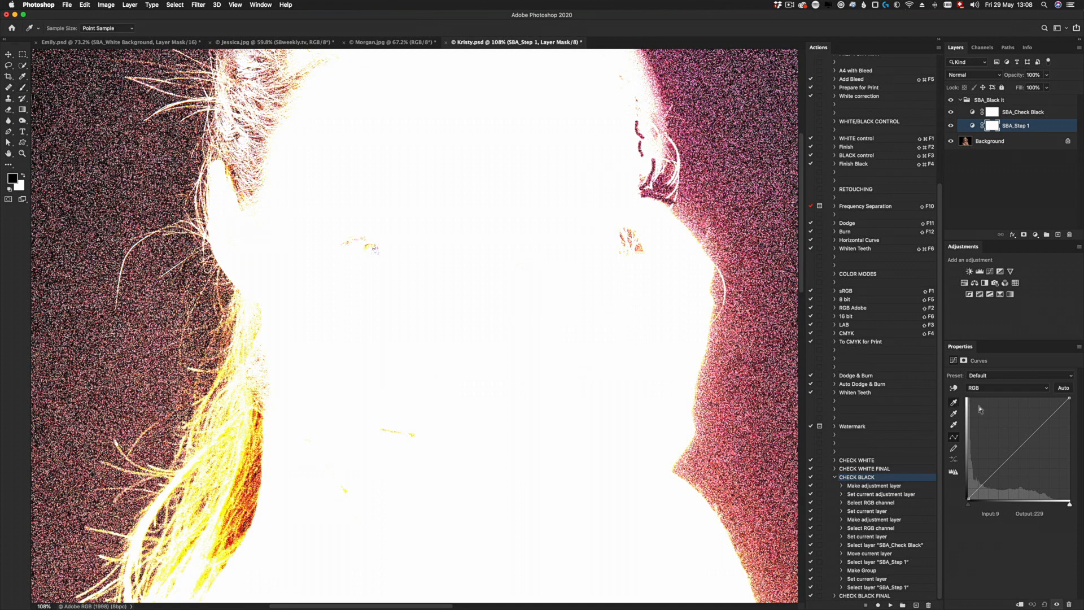
pyautogui.click(705, 432)
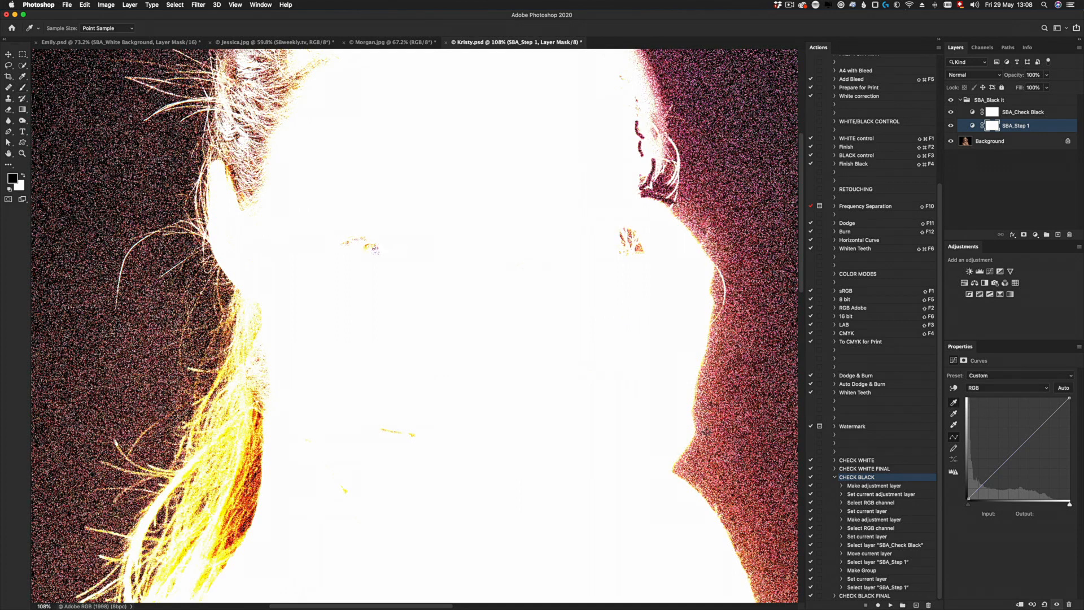
pyautogui.click(692, 463)
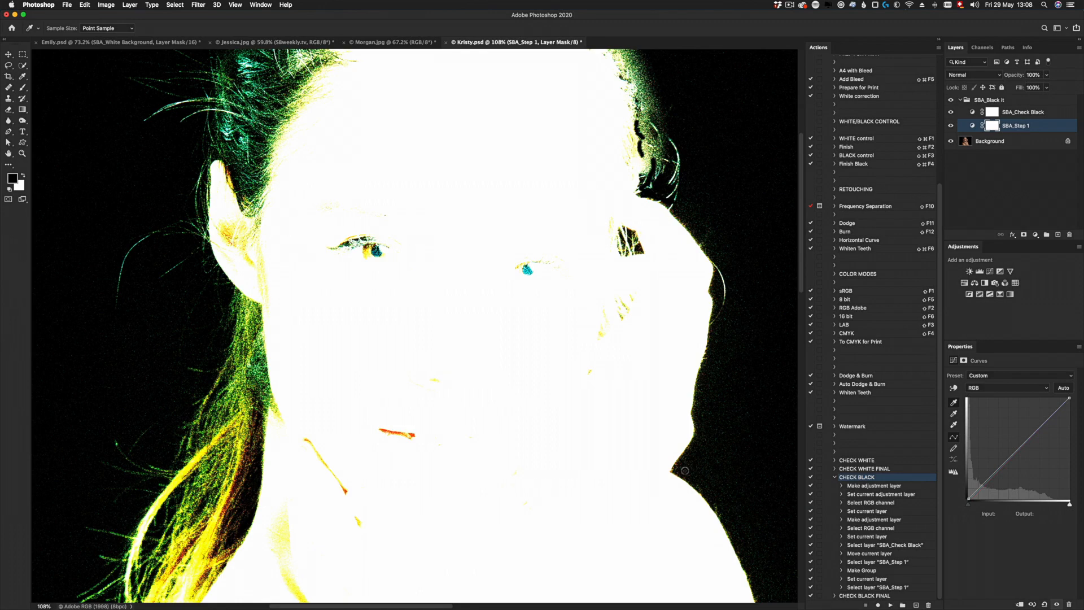
pyautogui.click(685, 470)
# - Turn Button Mode back on and run the CHECK BLACK FINAL action
pyautogui.click(859, 597)
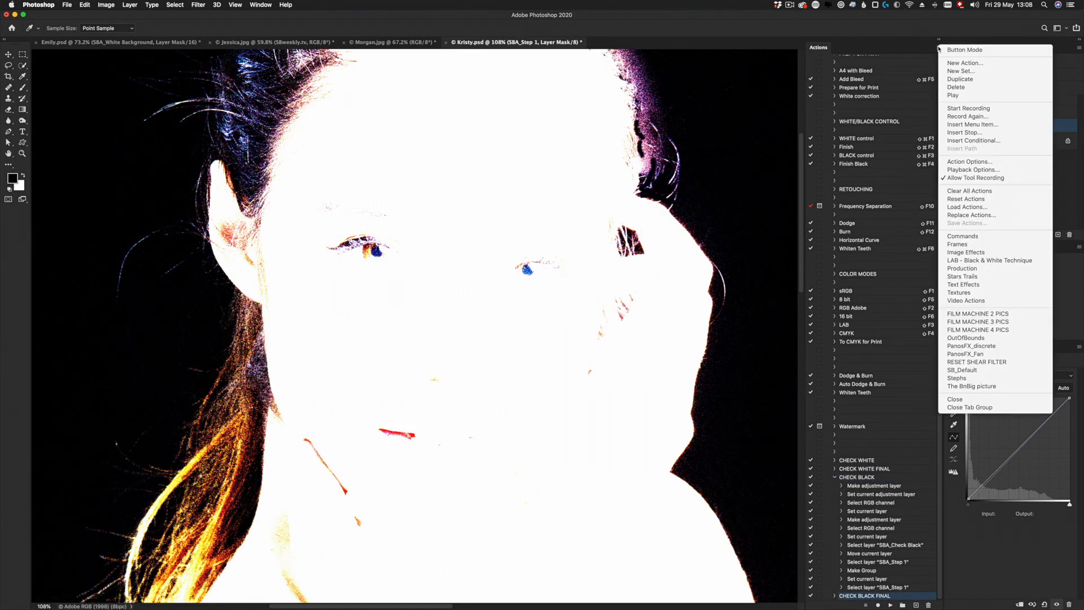
pyautogui.click(951, 50)
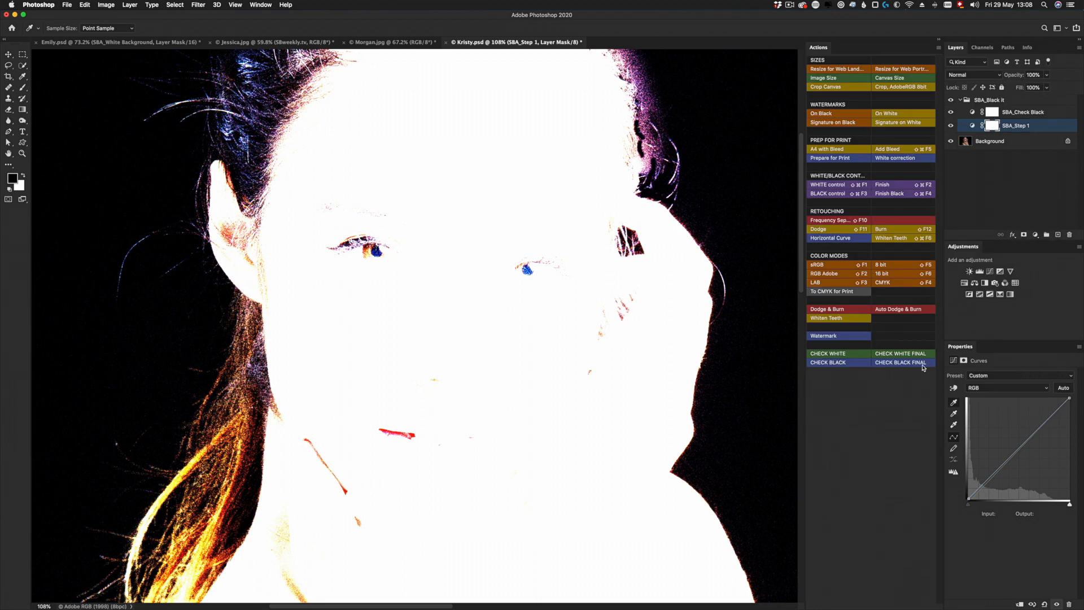
pyautogui.click(904, 363)
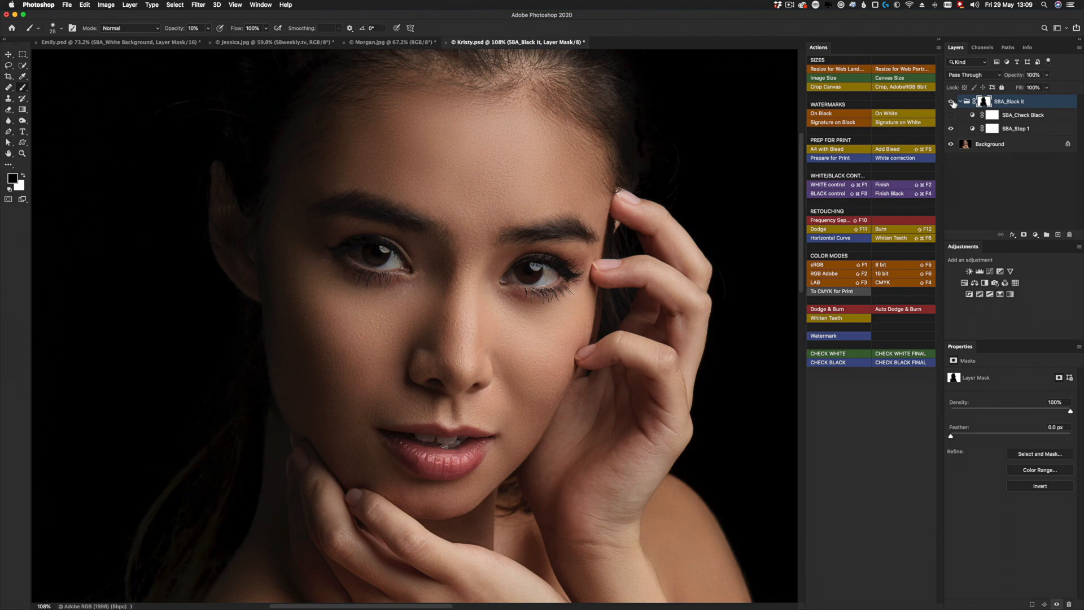
# - Load the SBA_Black it group's mask as a selection, target the group itself and clear the selection
pyautogui.keyDown('super'); pyautogui.click(986, 104); pyautogui.keyUp('super')
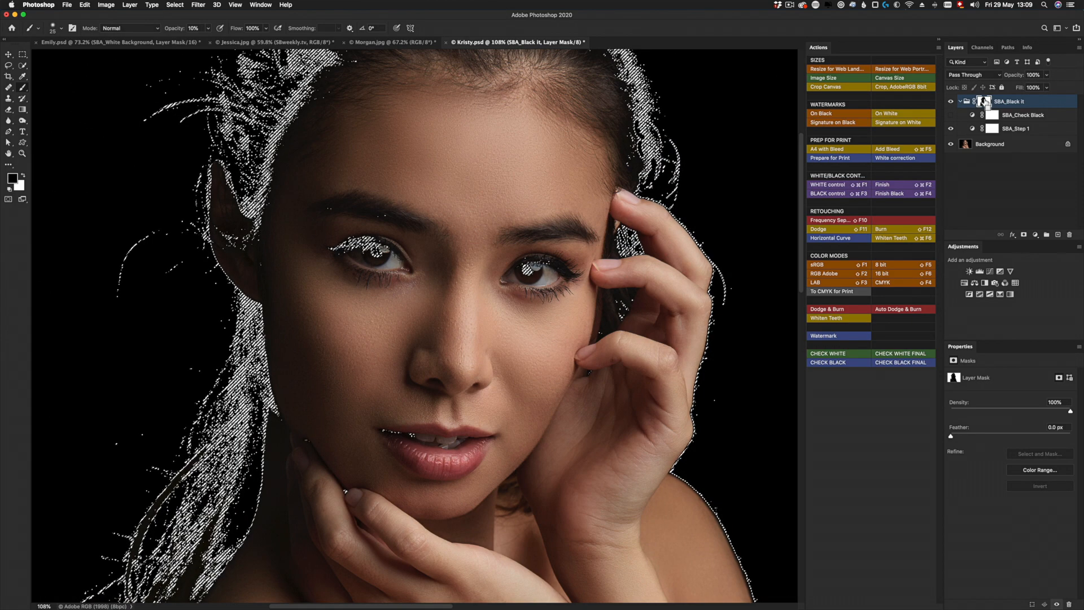
pyautogui.click(967, 104)
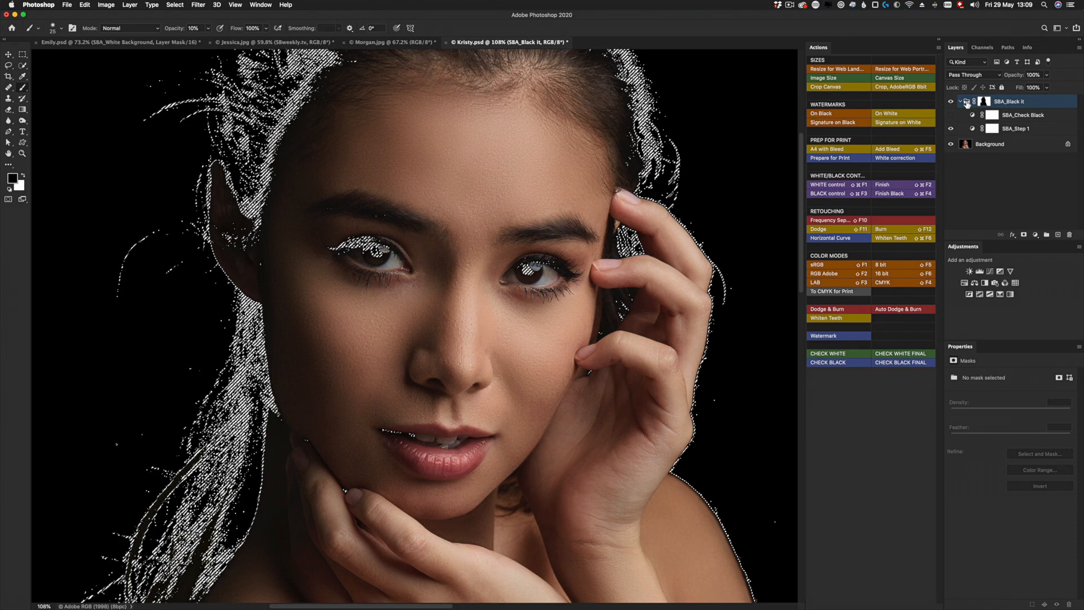
pyautogui.press('super+d')
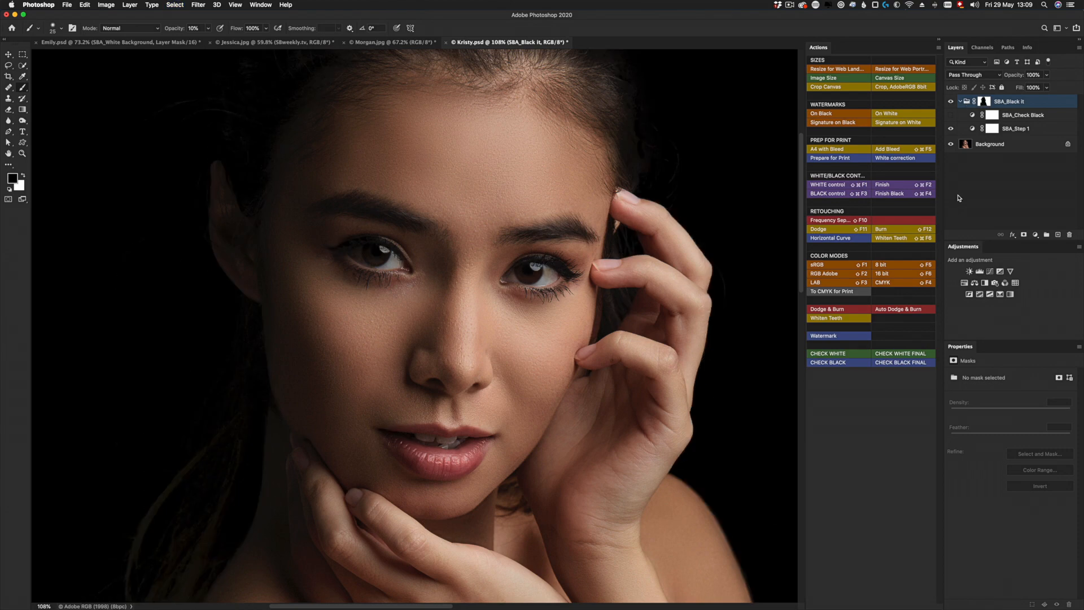